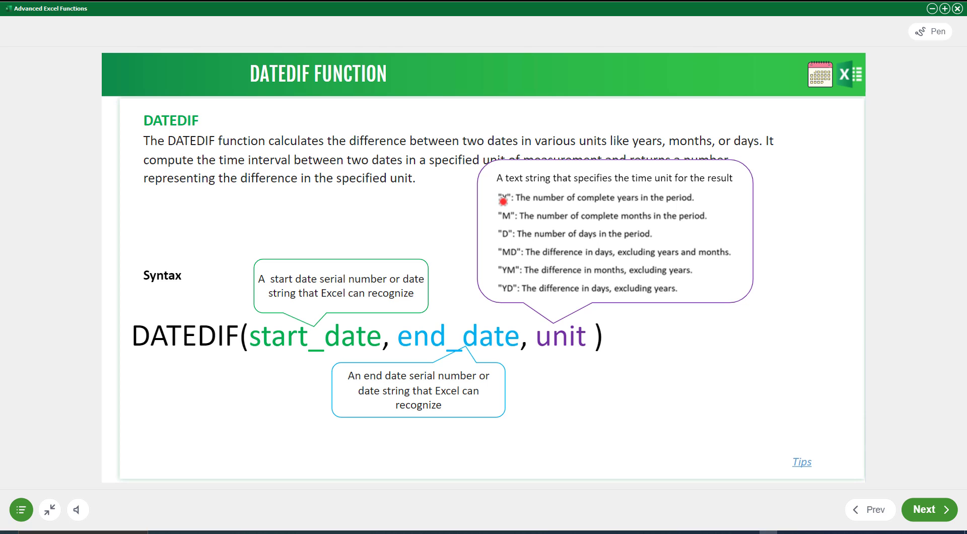
Step: Underline the unit codes "Y", "M", "D", "MD", "YM" and "YD" in the unit callout with the pen
drag(502, 200, 509, 200)
drag(504, 220, 511, 220)
drag(503, 238, 511, 233)
drag(504, 259, 511, 257)
drag(506, 277, 515, 277)
drag(503, 295, 512, 296)
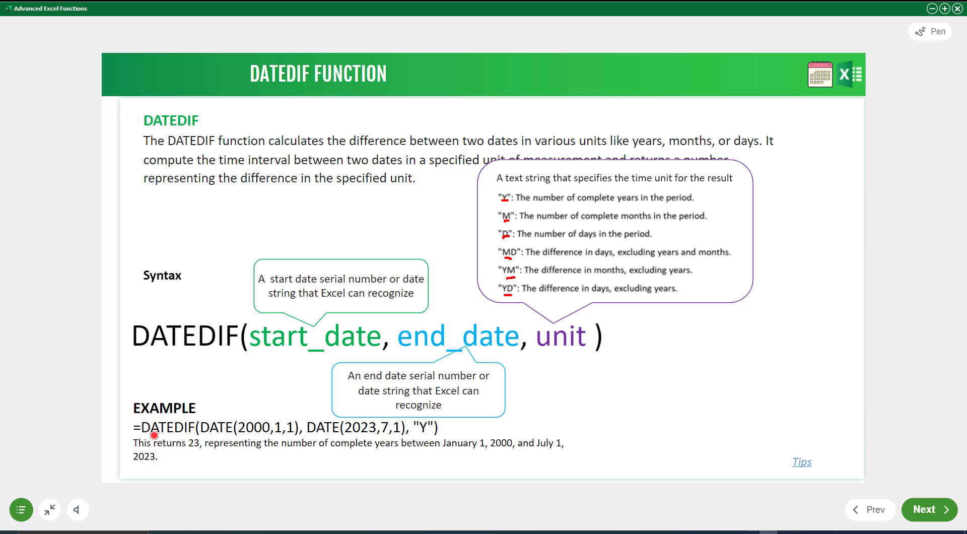
Step: Underline the function name, both DATE arguments and the "Y" unit in the example formula, and leave pen mode
drag(151, 433, 180, 438)
drag(217, 435, 272, 434)
drag(313, 438, 379, 439)
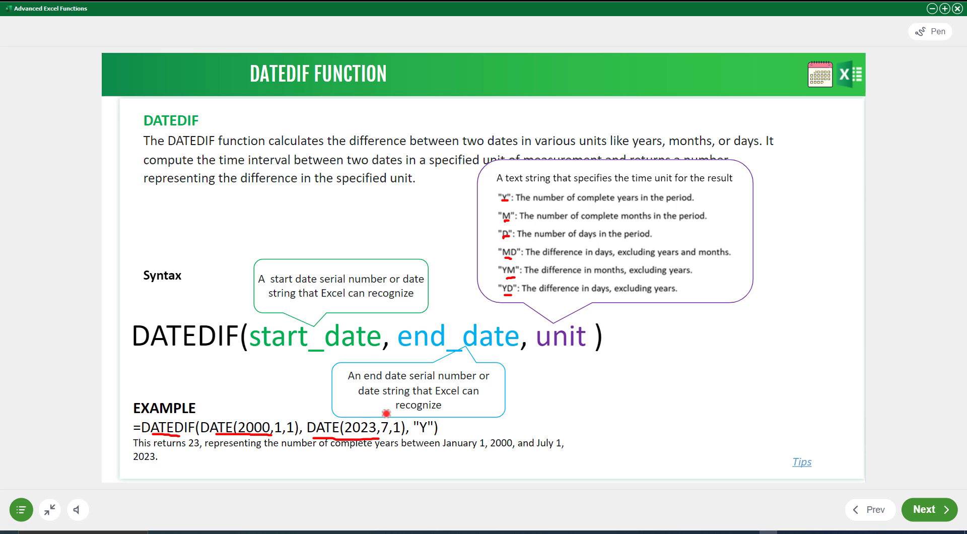
drag(418, 438, 428, 432)
key(Escape)
Step: Open the Tips usage note and underline the "MD", "YM" and "YD" units in its fourth point
click(795, 464)
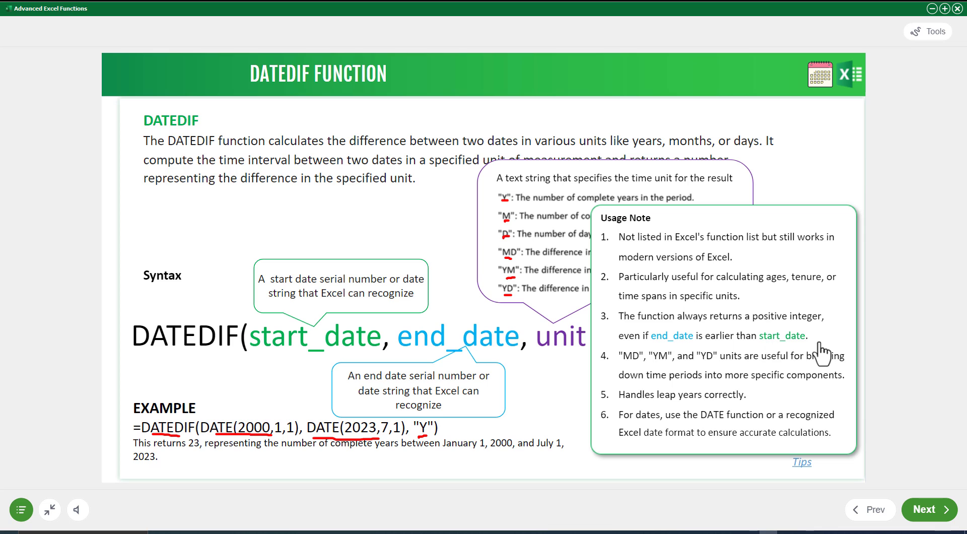
key(ctrl+p)
drag(626, 361, 714, 362)
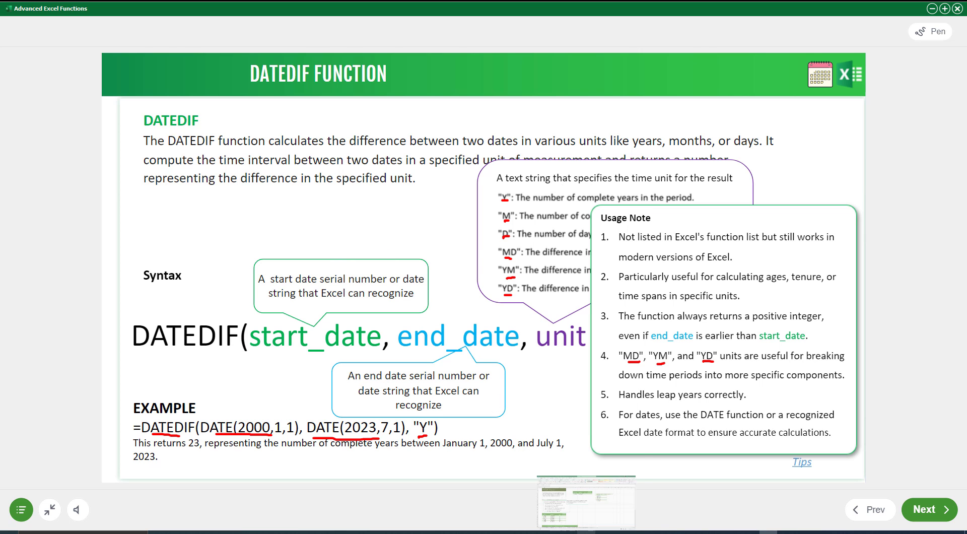
Step: Switch to the Date and Time functions workbook in Excel and look over the DATEDIF sheet
click(586, 532)
scroll(167, 309, down, 6)
scroll(187, 211, up, 6)
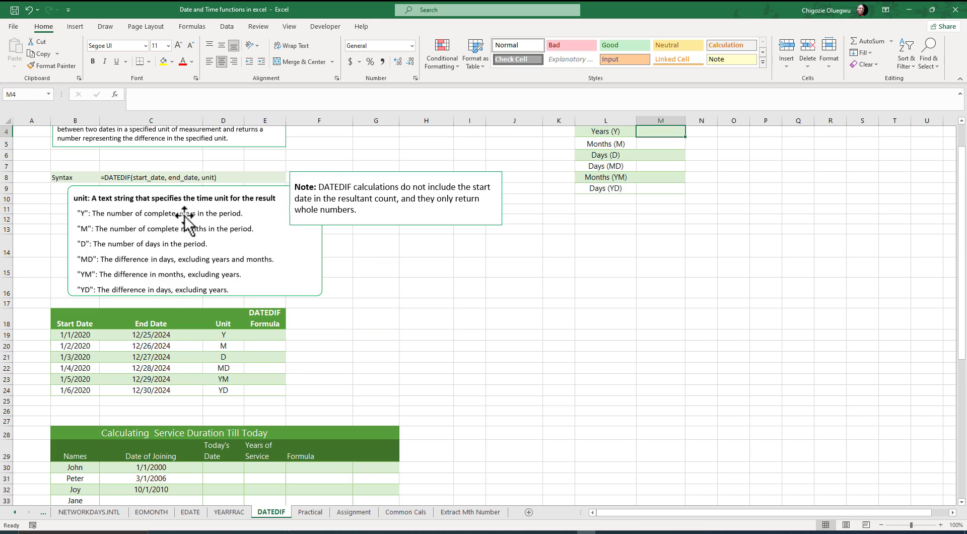
scroll(180, 211, up, 1)
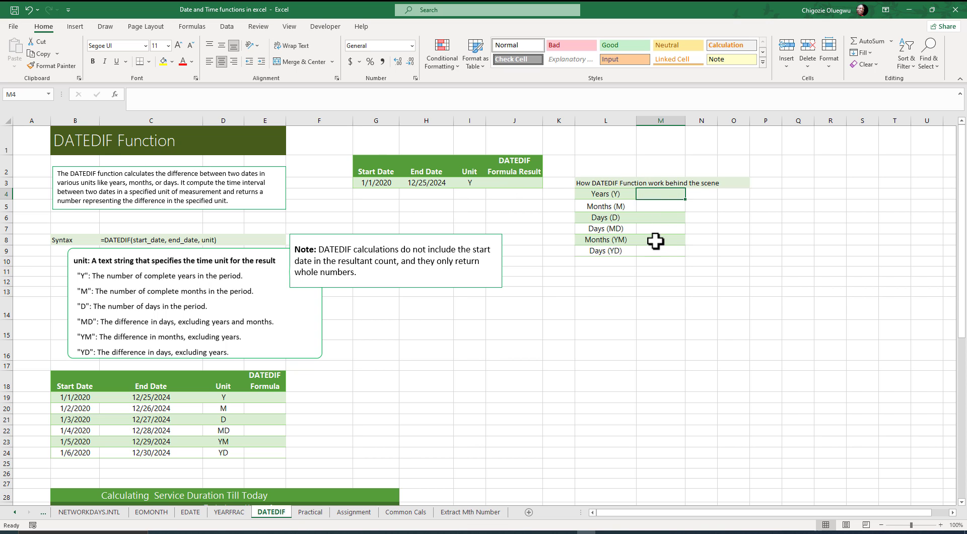
Step: Examine the start date, end date, unit and result cells in G2:J3 and the behind-the-scene table in L4:M9
drag(380, 167, 510, 182)
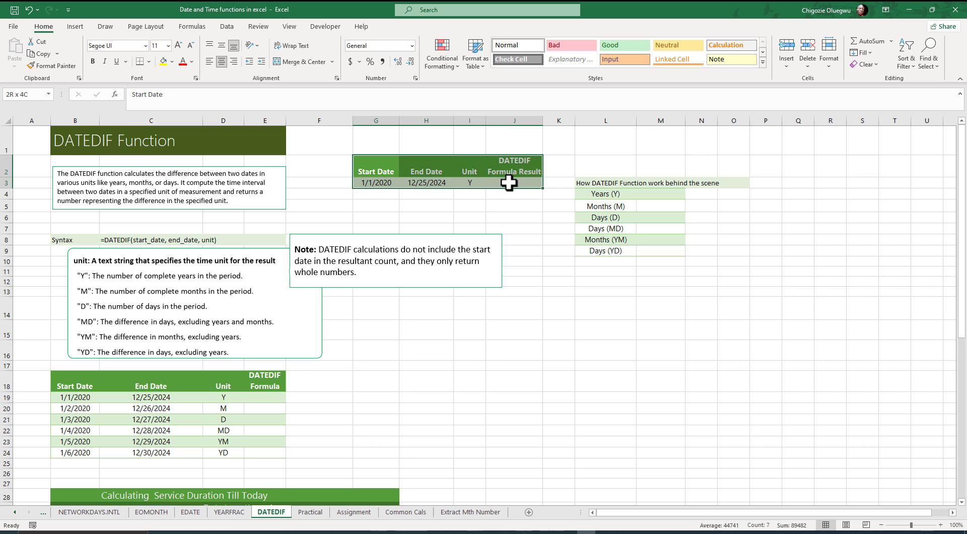
drag(591, 194, 646, 252)
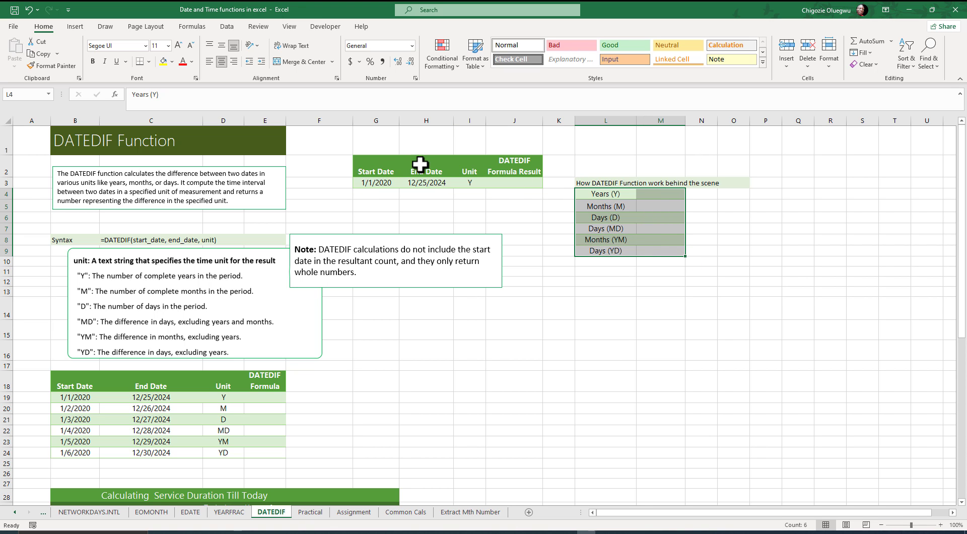
drag(364, 179, 469, 195)
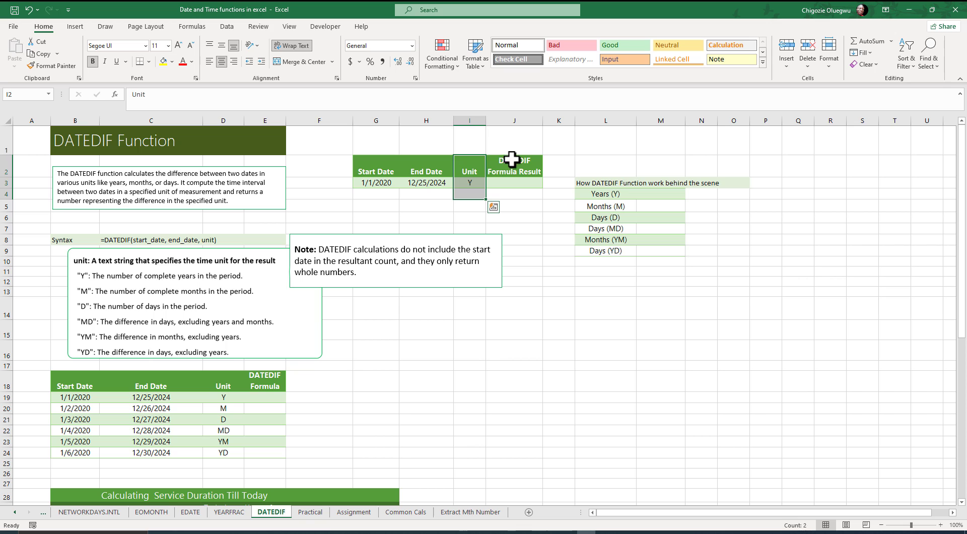
drag(507, 162, 512, 180)
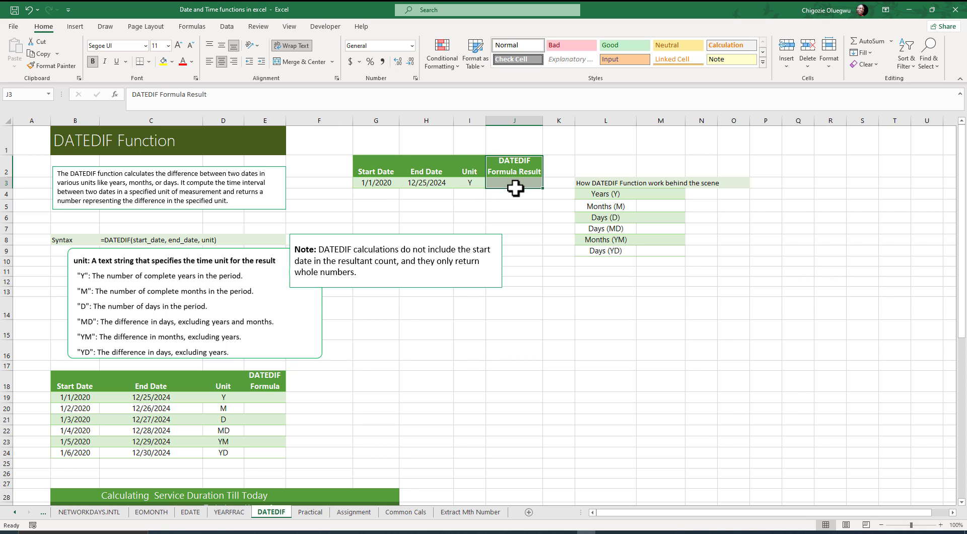
click(512, 182)
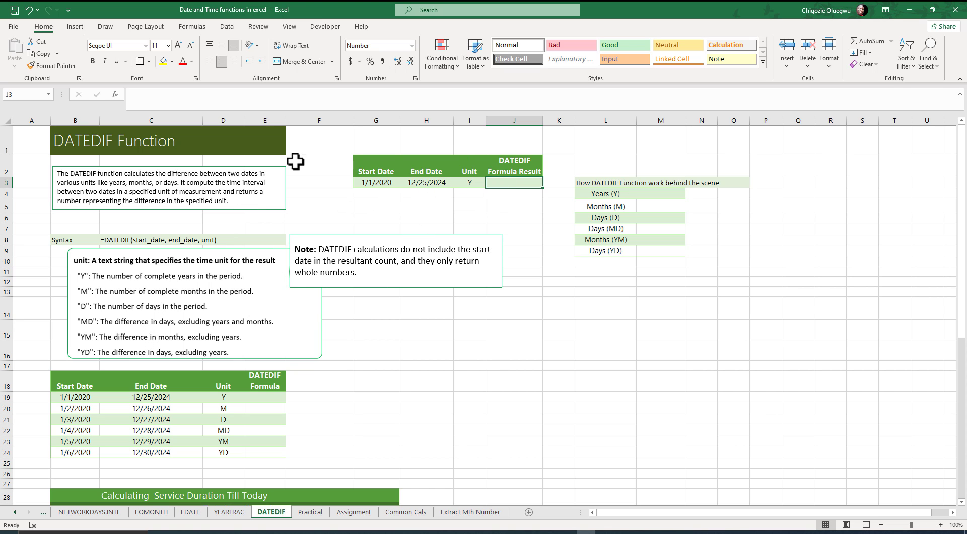
click(444, 180)
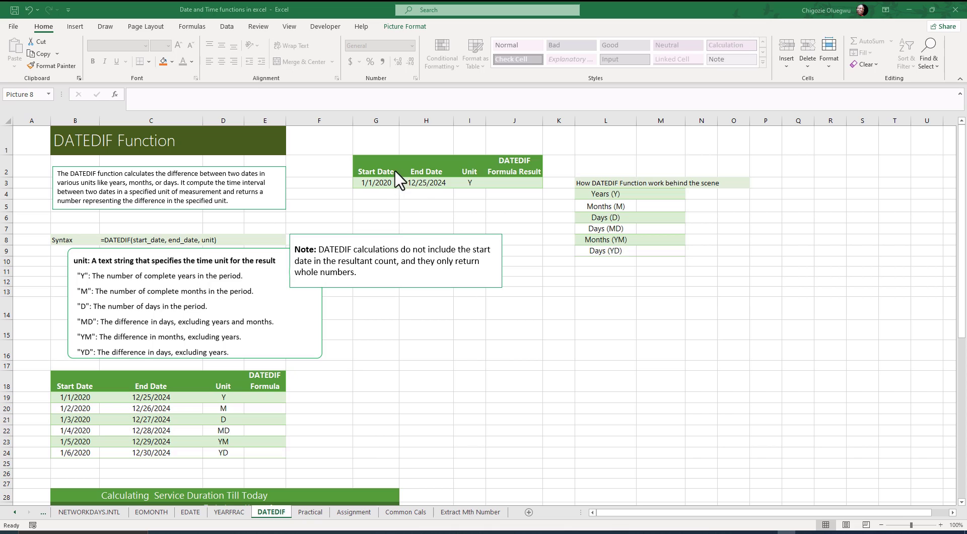
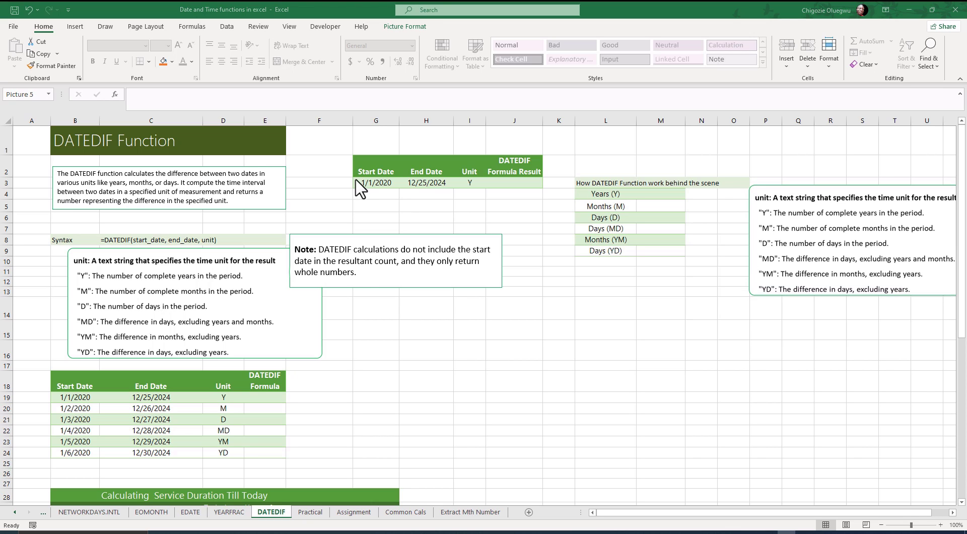
click(421, 182)
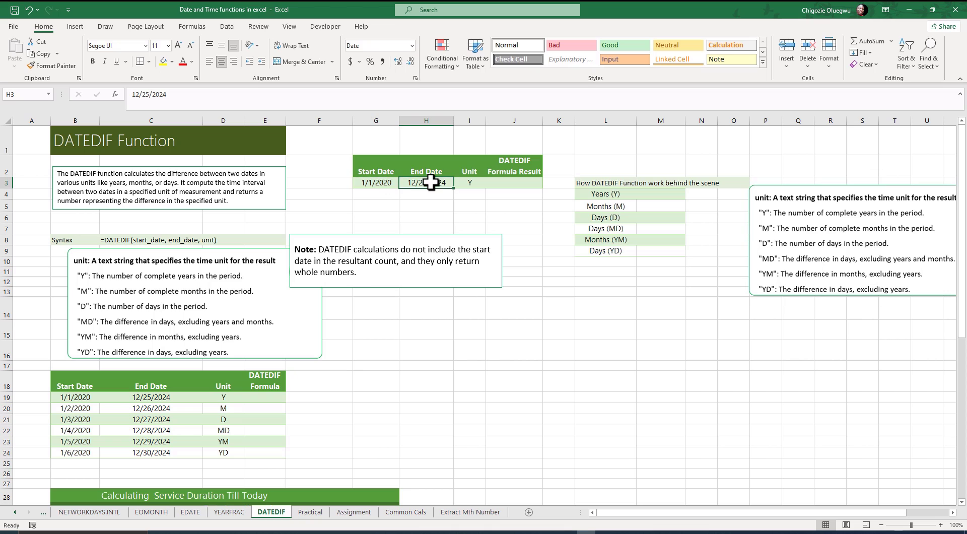
click(379, 182)
click(429, 182)
click(377, 183)
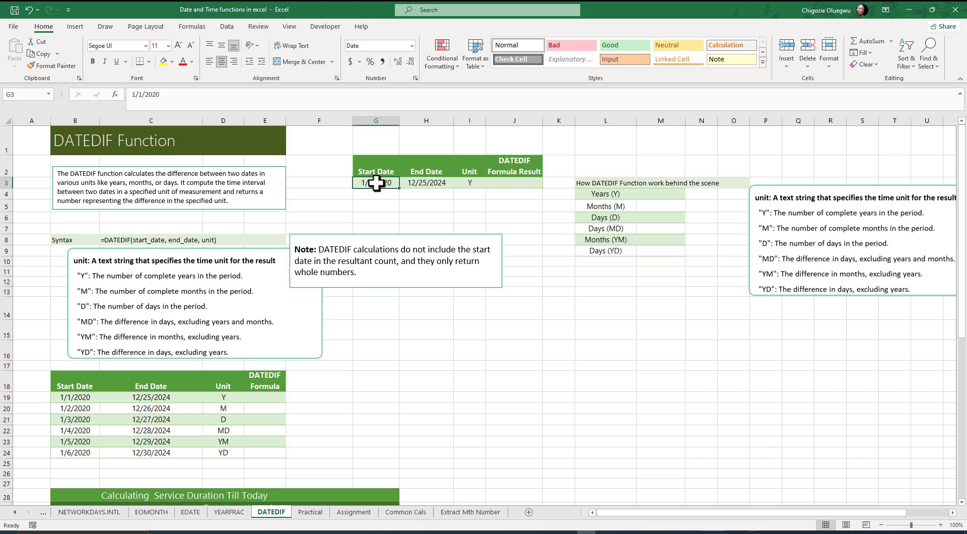
click(418, 182)
Step: Enter the formula =YEAR(H3) -YEAR(G3) in cell M4 to calculate the difference in years
click(663, 197)
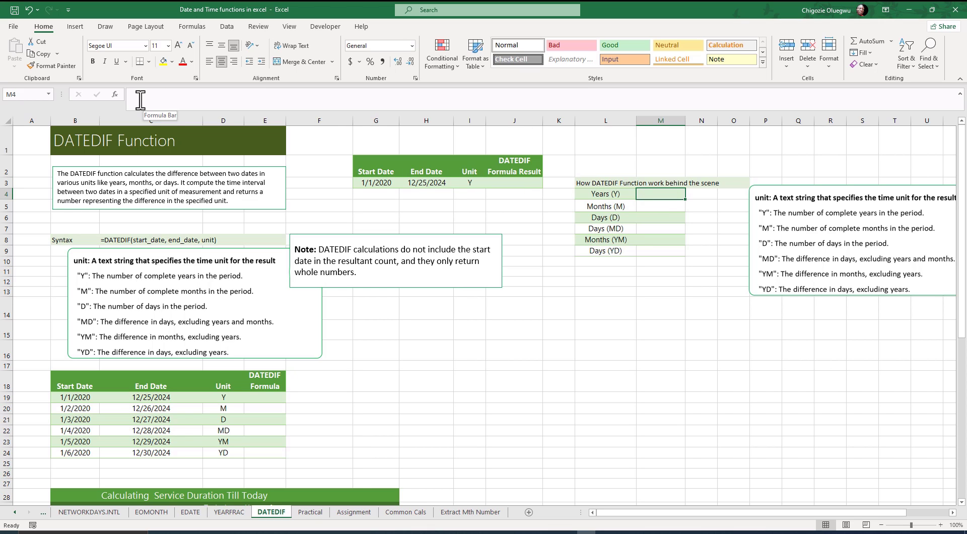
text(=)
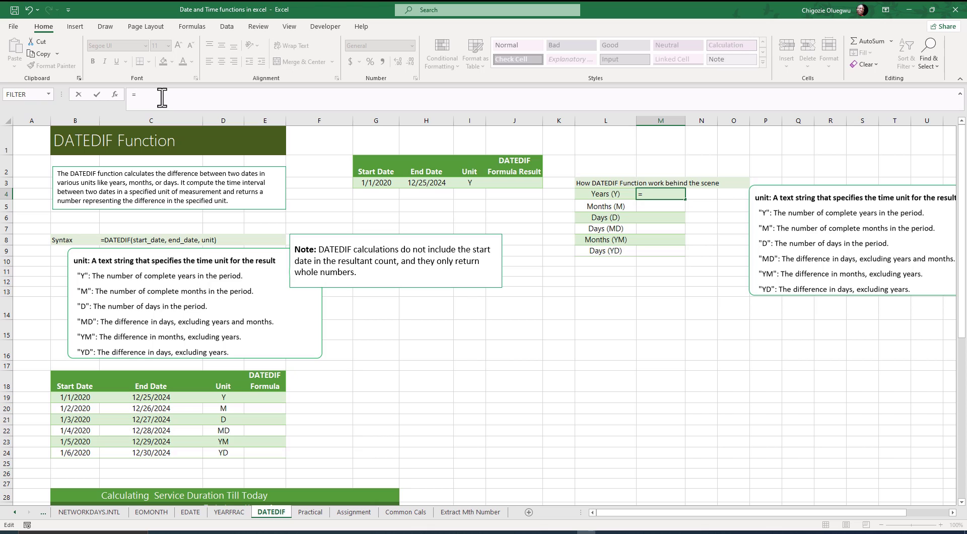
text(YEAR()
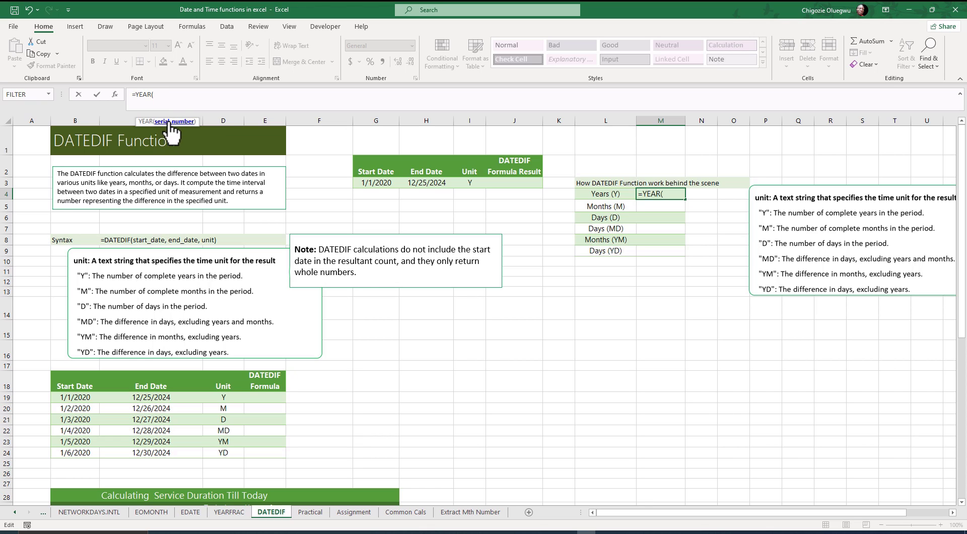
click(428, 183)
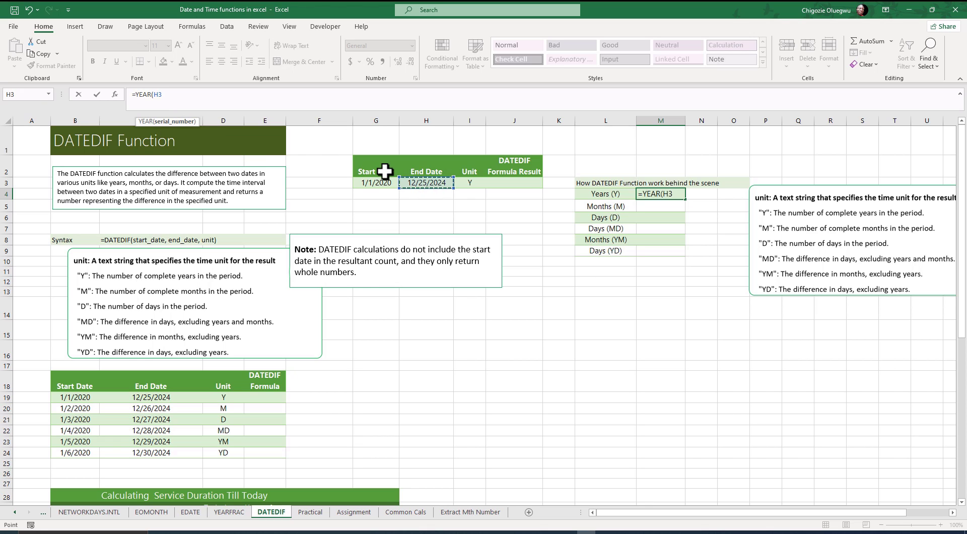
text())
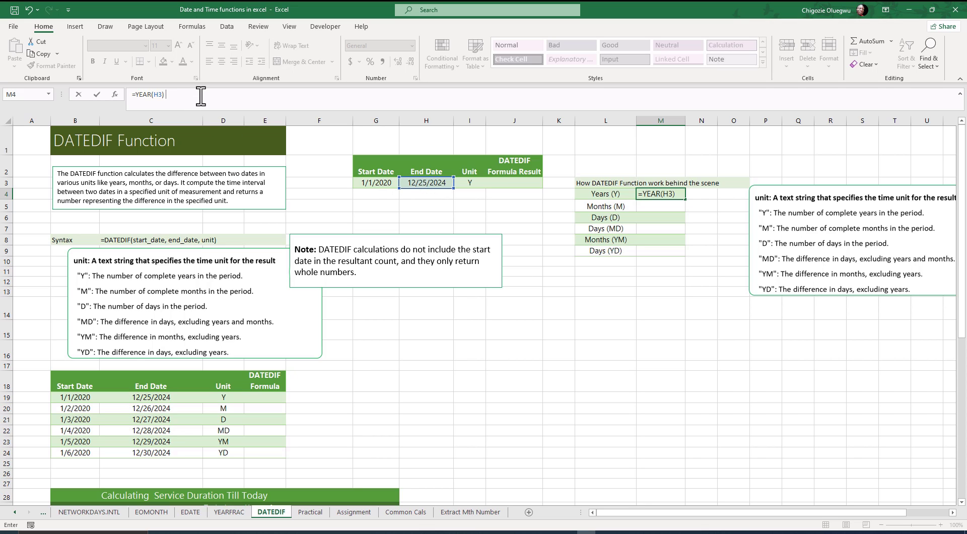
text(-Y)
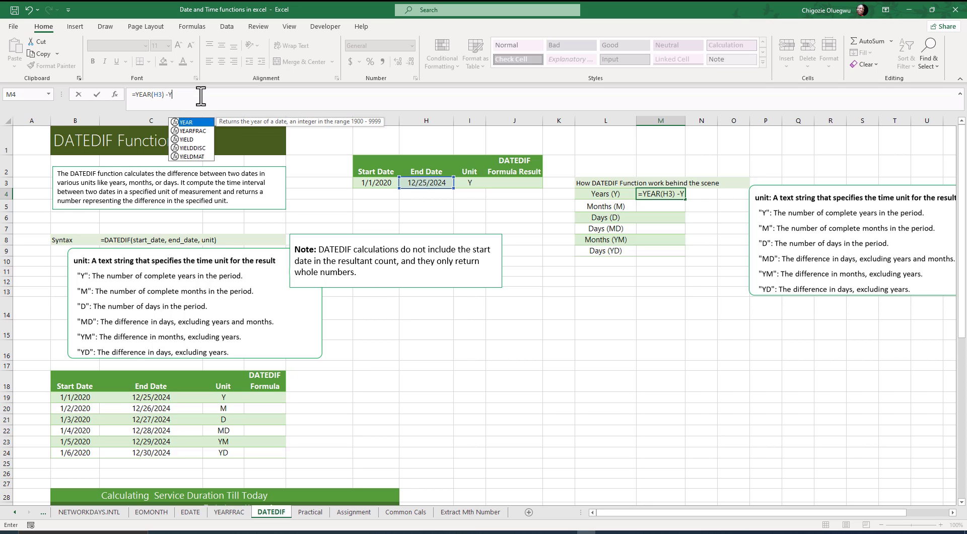
text(EA)
key(Tab)
click(368, 185)
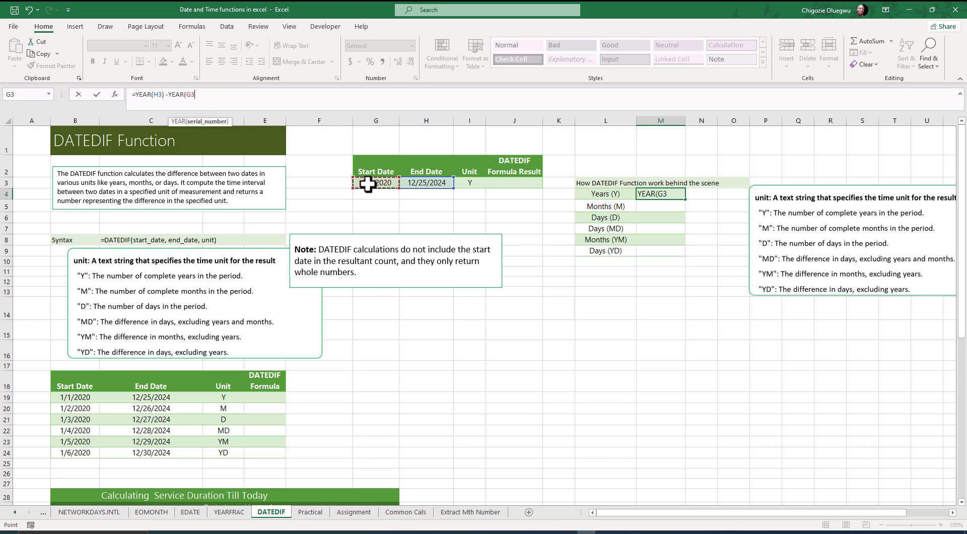
text())
key(Return)
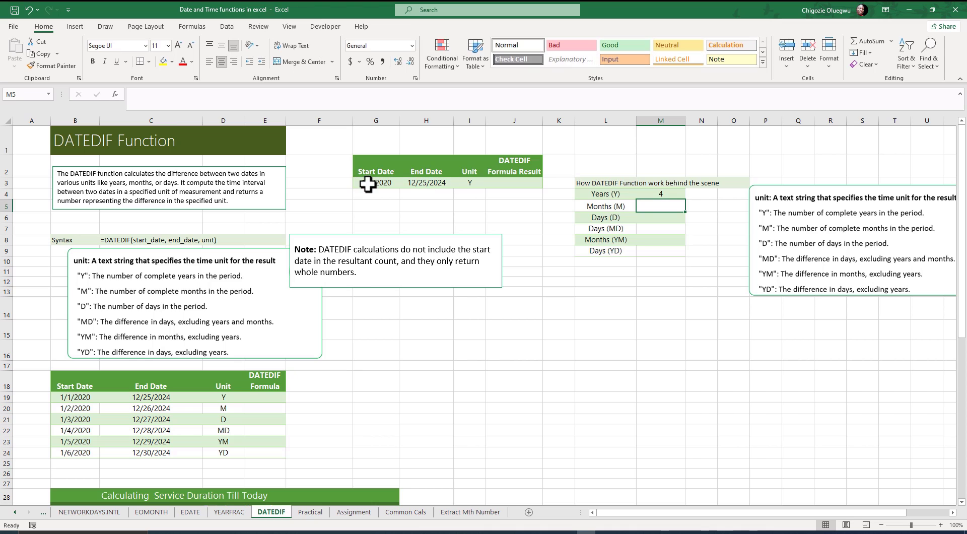
Step: Check the Years formula in M4 against the start date in G3 and the end date in H3
click(666, 194)
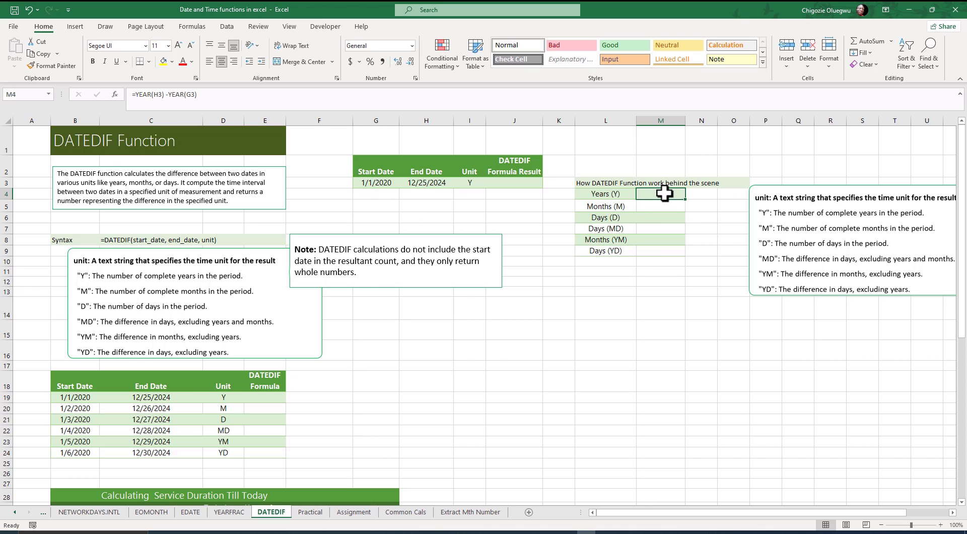
click(377, 184)
click(416, 184)
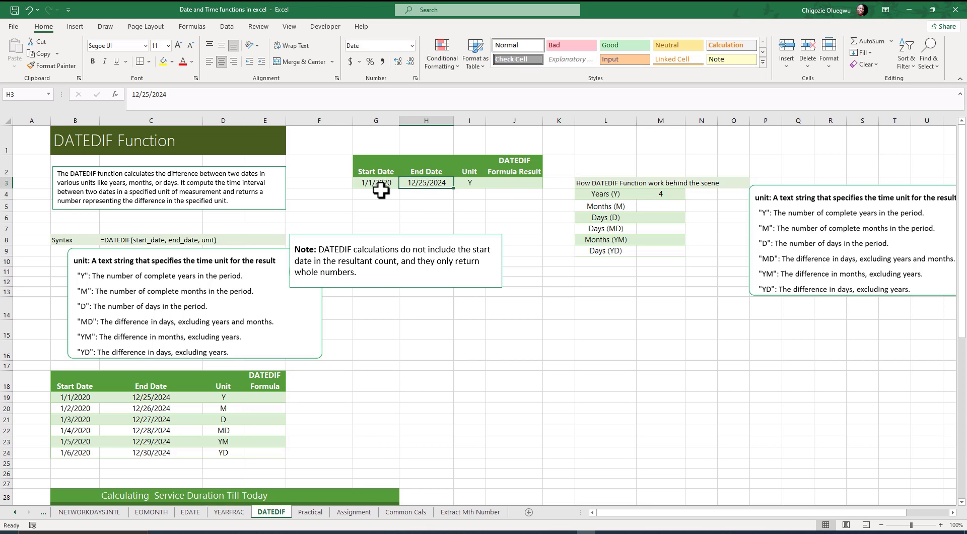
click(370, 184)
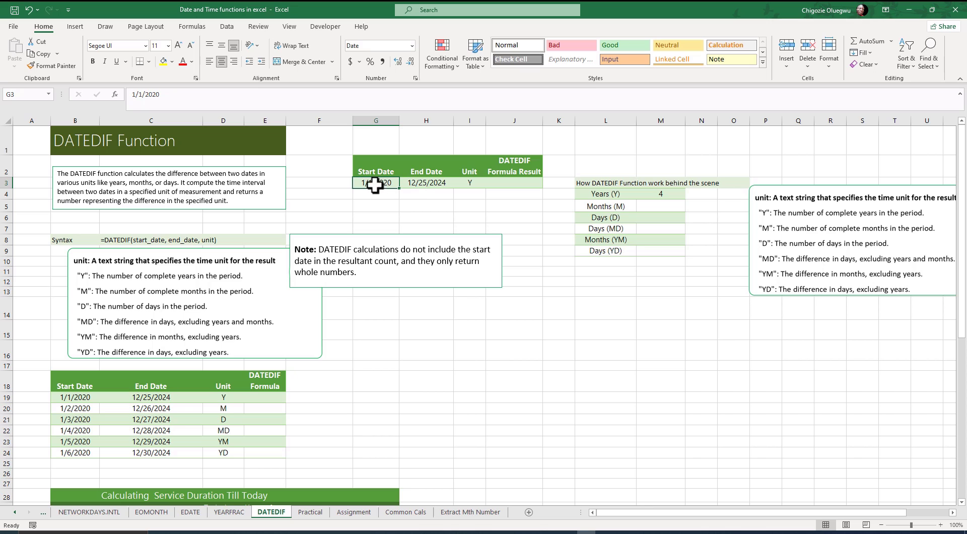
click(434, 187)
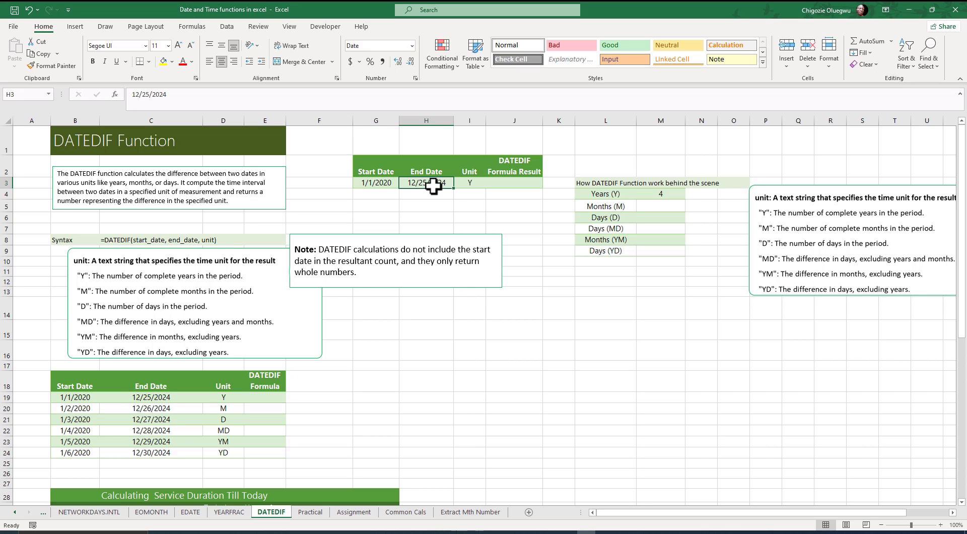
click(653, 194)
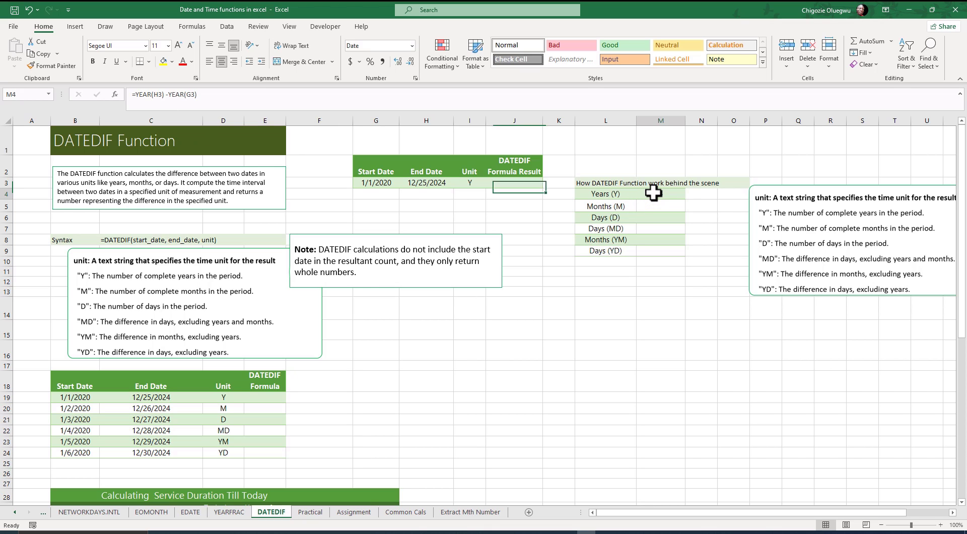
drag(200, 95, 138, 99)
key(Escape)
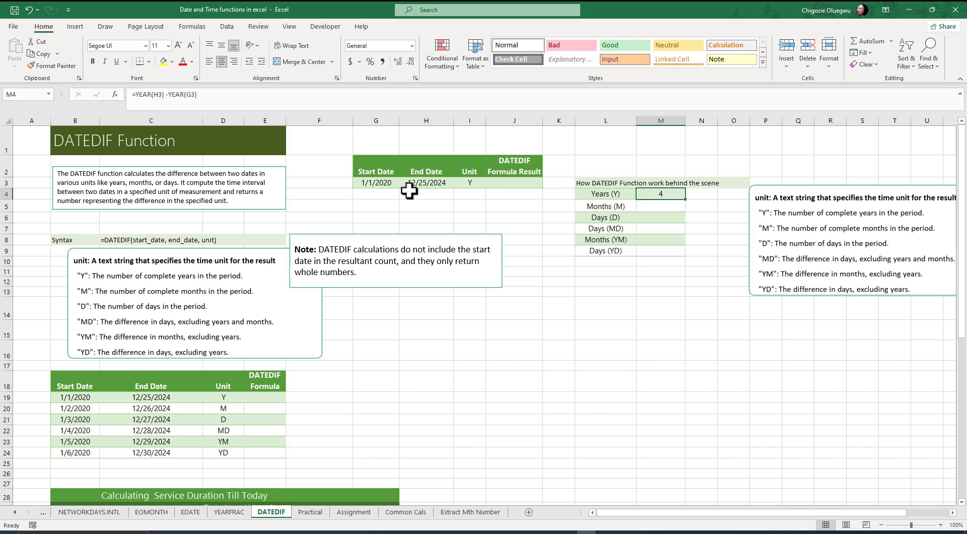
Step: Enter the formula =H3-G3 in the Months cell M5 and reselect that cell
click(660, 204)
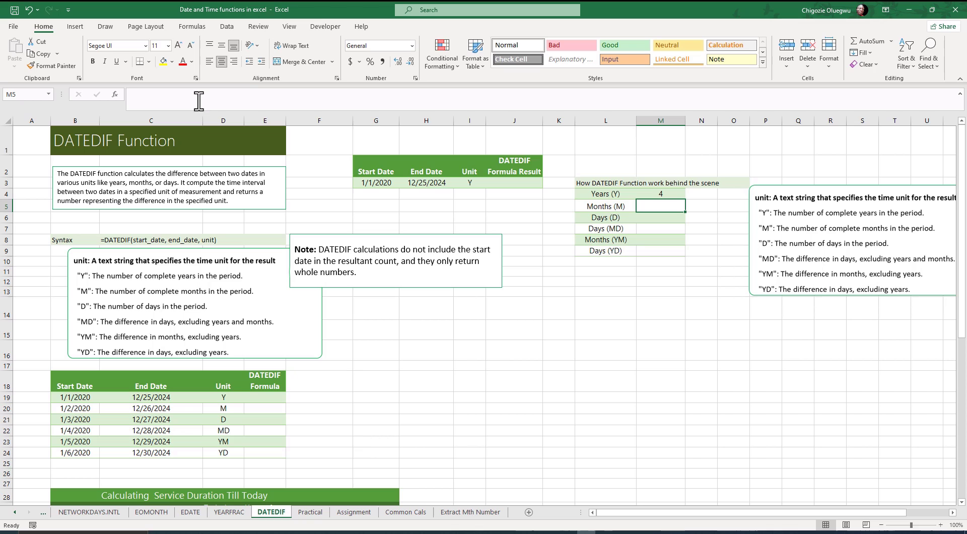
click(141, 103)
text(=)
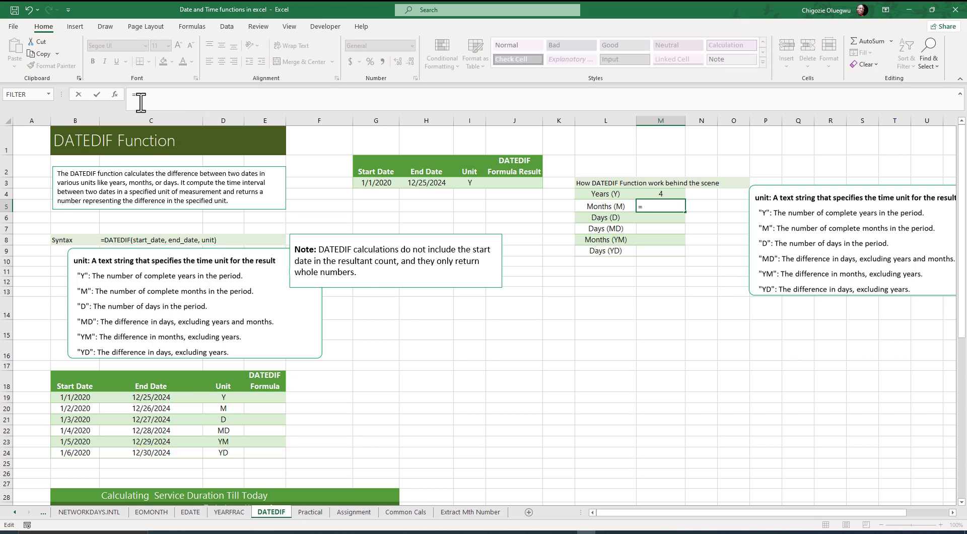
click(429, 185)
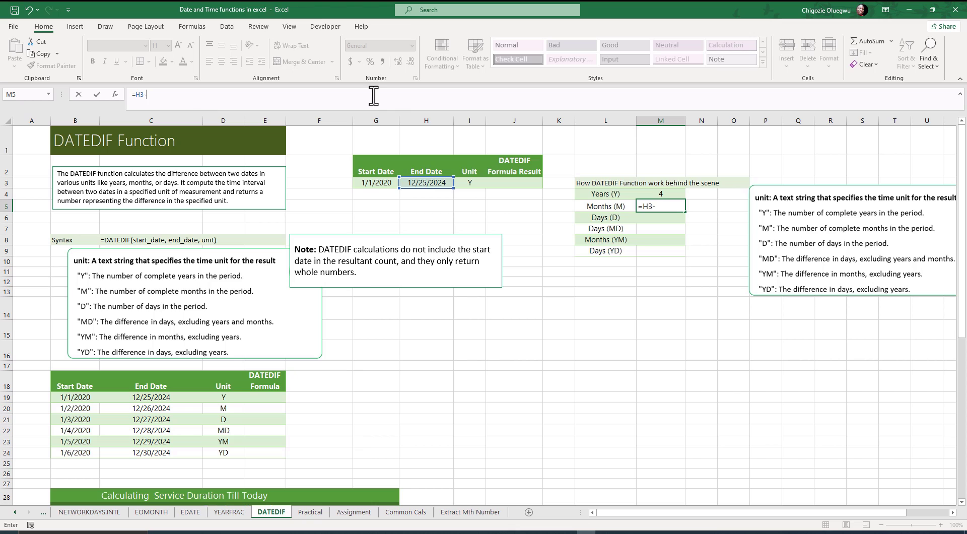
click(375, 184)
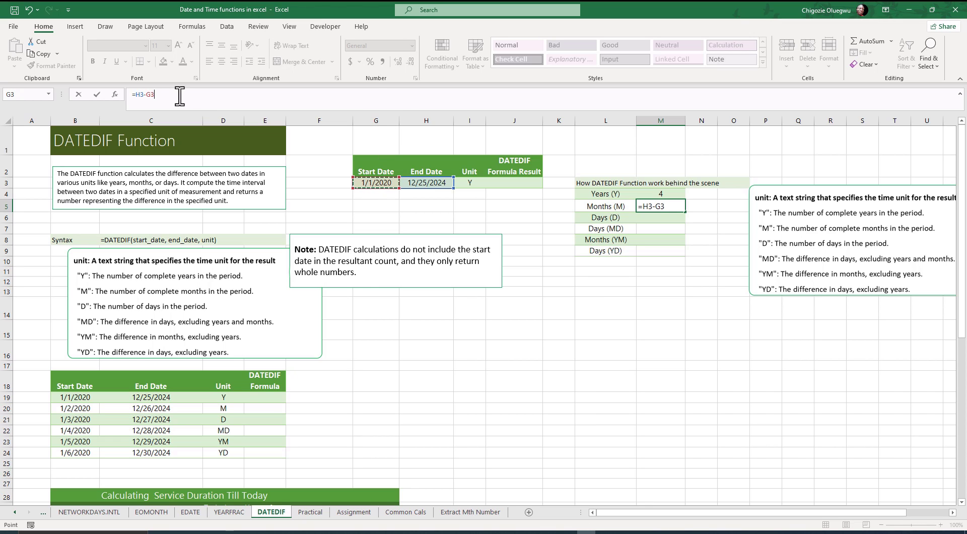
key(Return)
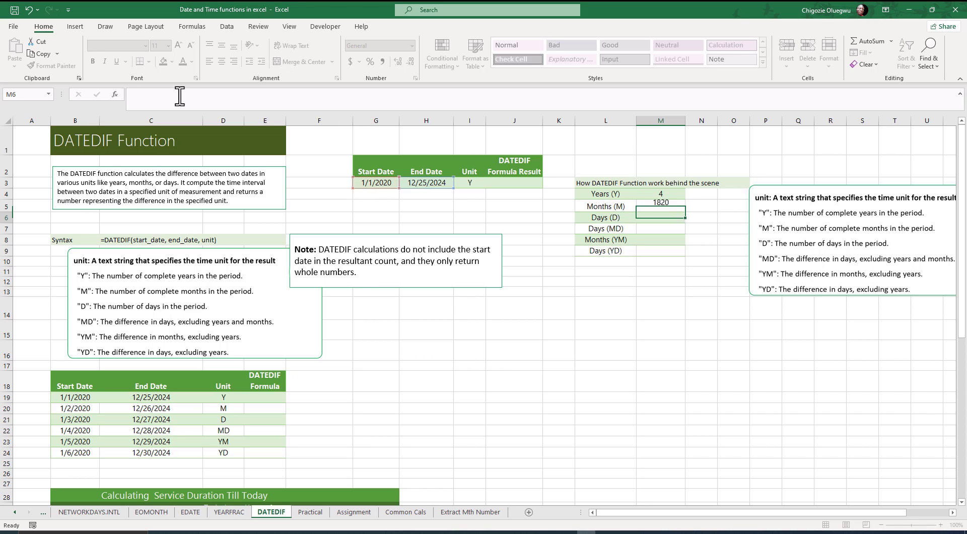
click(656, 206)
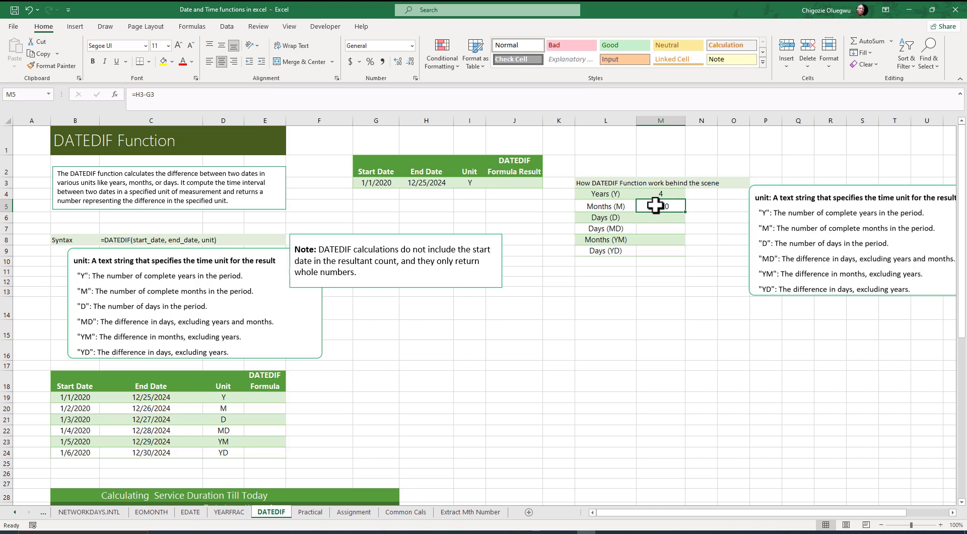
Step: Change the Months formula in M5 to =(H3-G3) /31 to convert the day difference into months
click(176, 96)
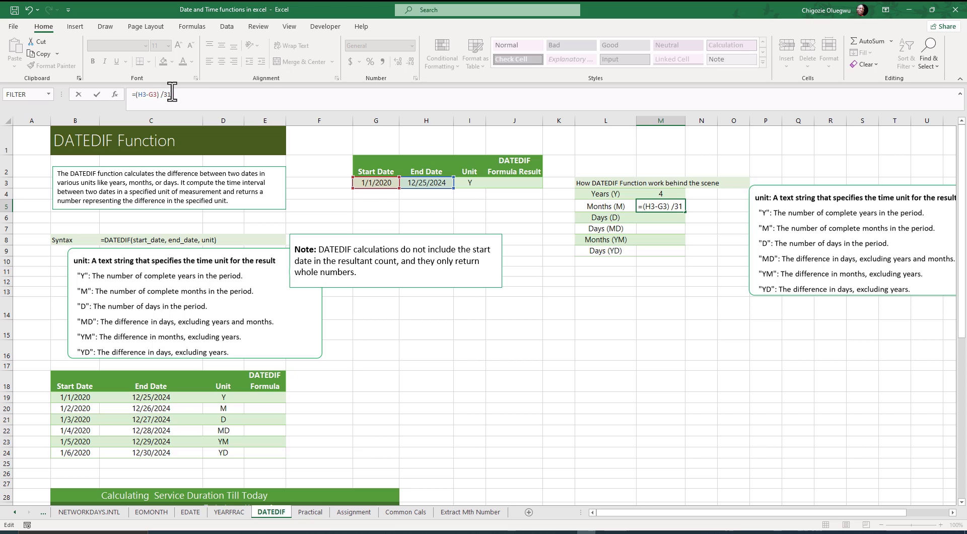
drag(185, 98, 148, 99)
click(183, 99)
key(Return)
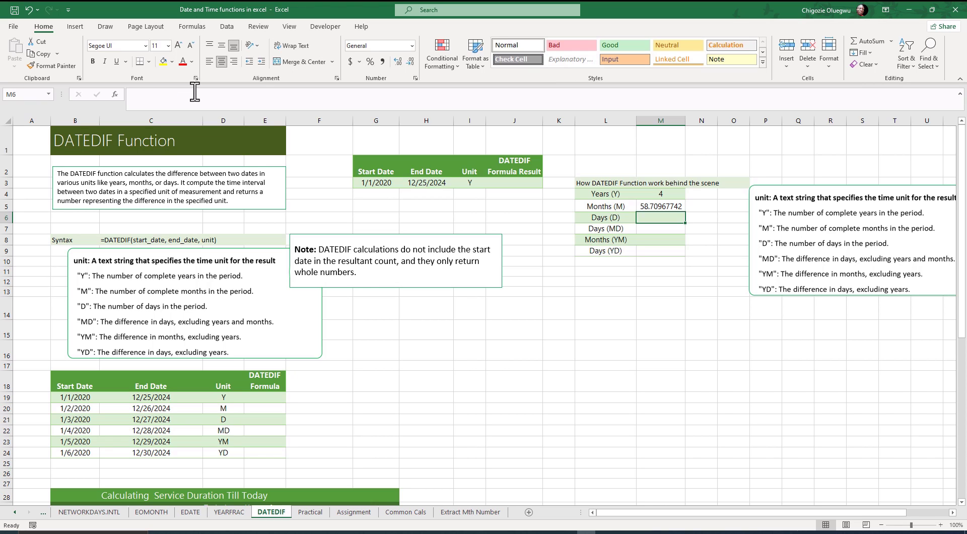
Step: Wrap the Months formula in M5 in ROUND with two decimal places, as =ROUND((H3-G3) /31,2)
click(661, 208)
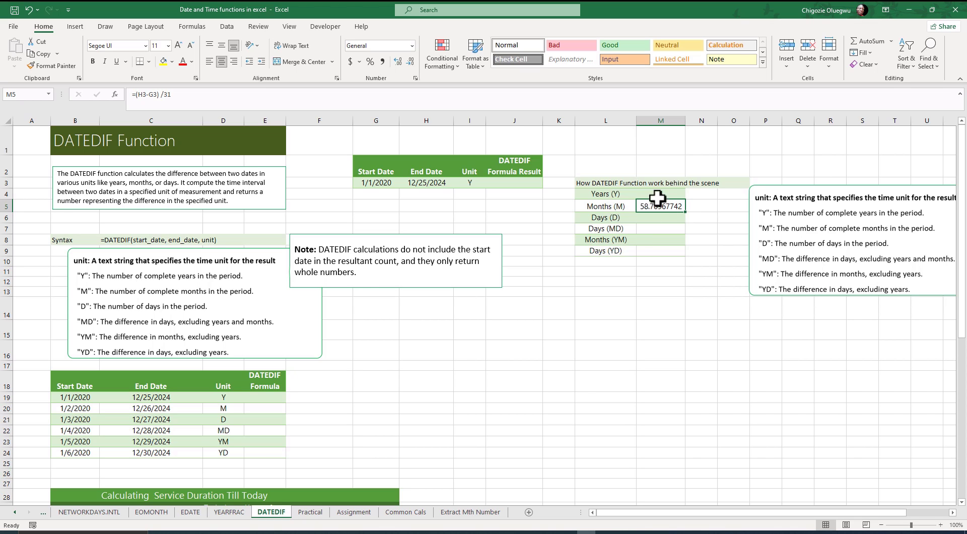
click(136, 95)
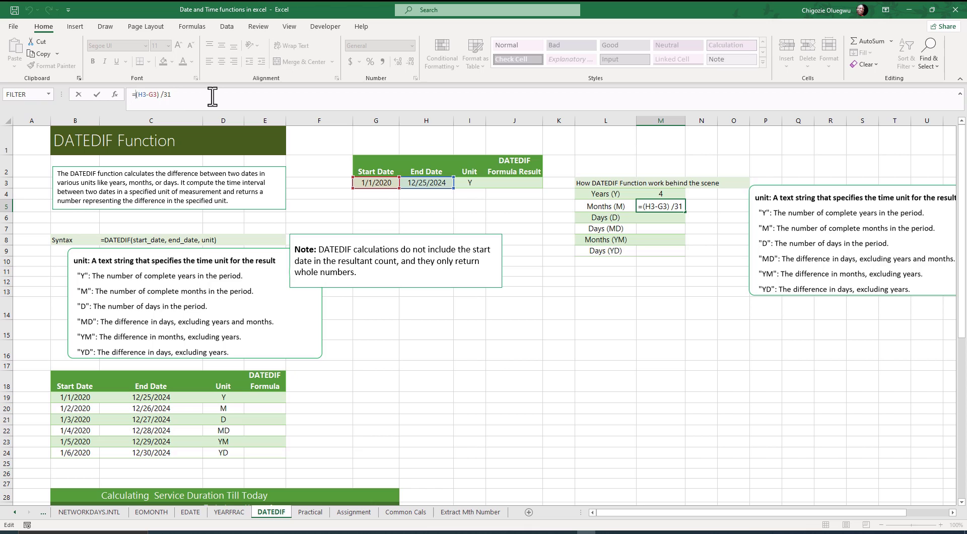
text(ROUND()
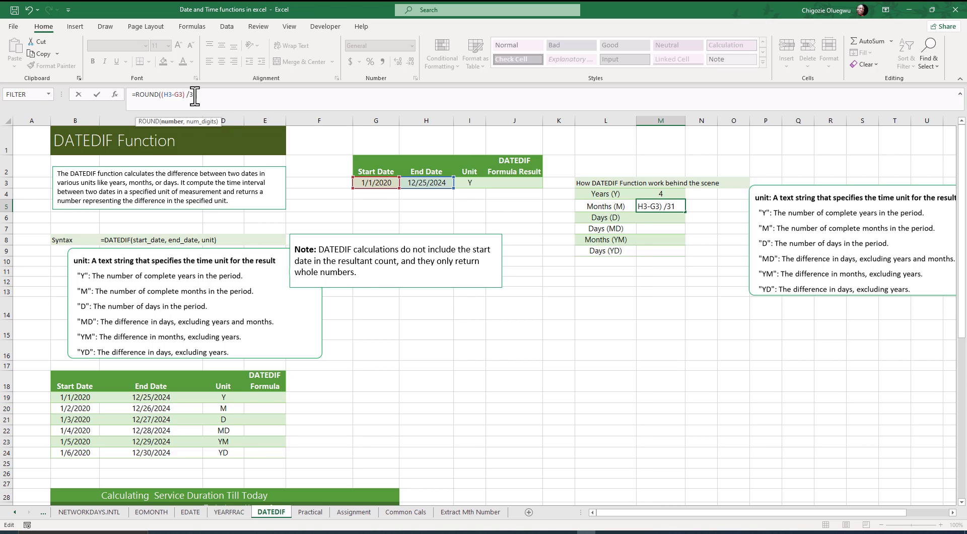
drag(198, 95, 163, 95)
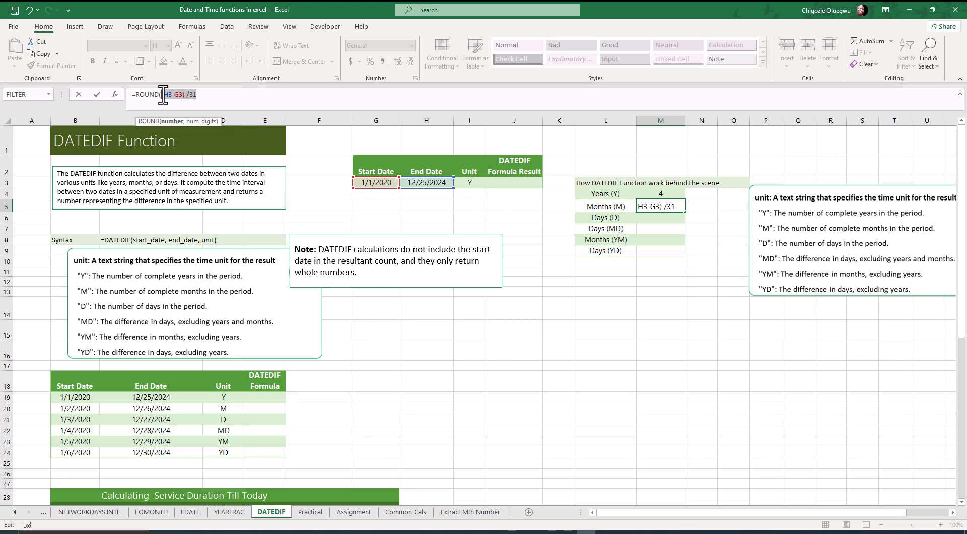
click(205, 94)
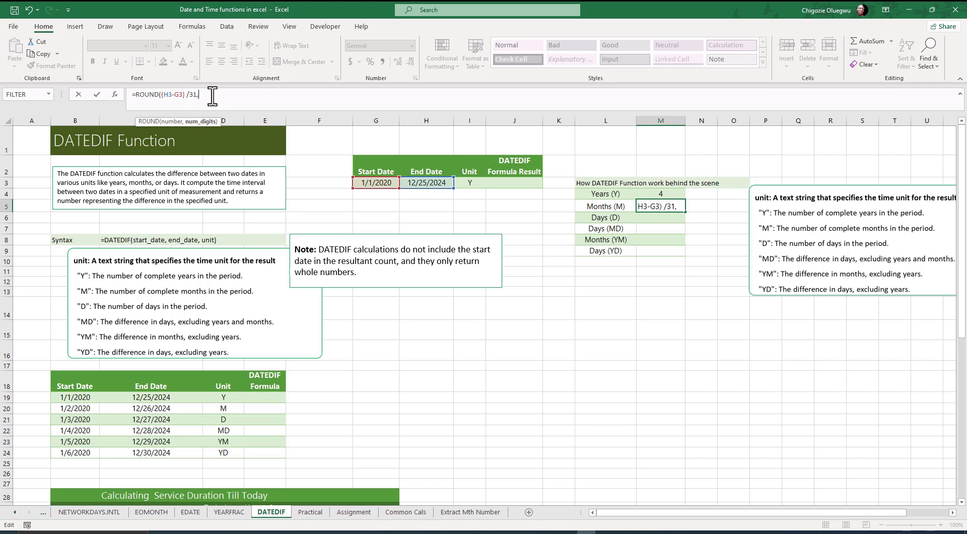
text(2))
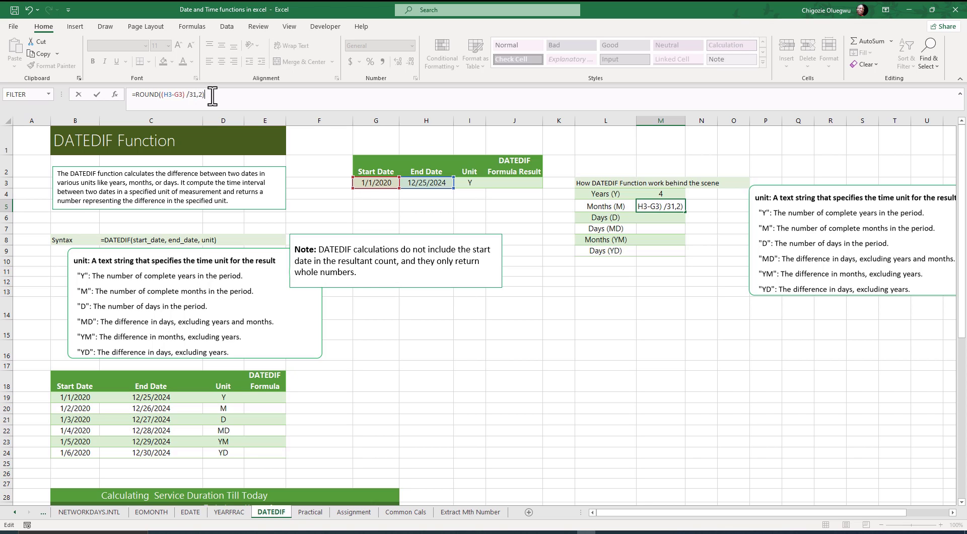
key(Return)
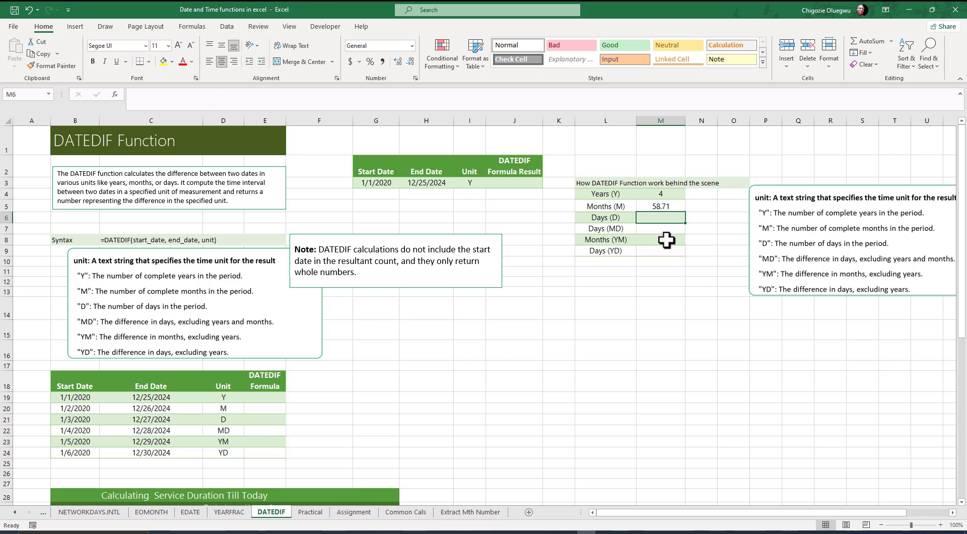
Step: Set the ROUND digits in the Months formula in M5 to 0 and reselect the cell
click(665, 205)
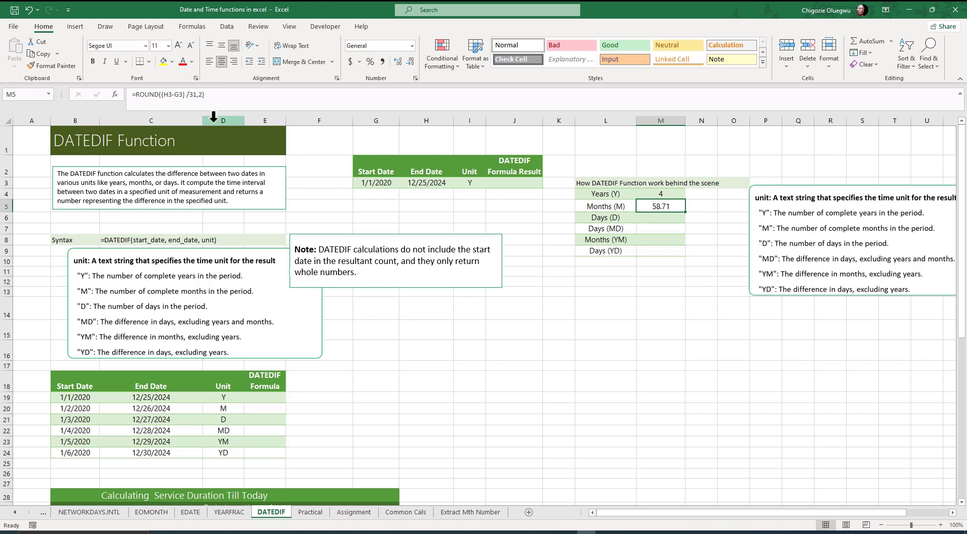
click(203, 94)
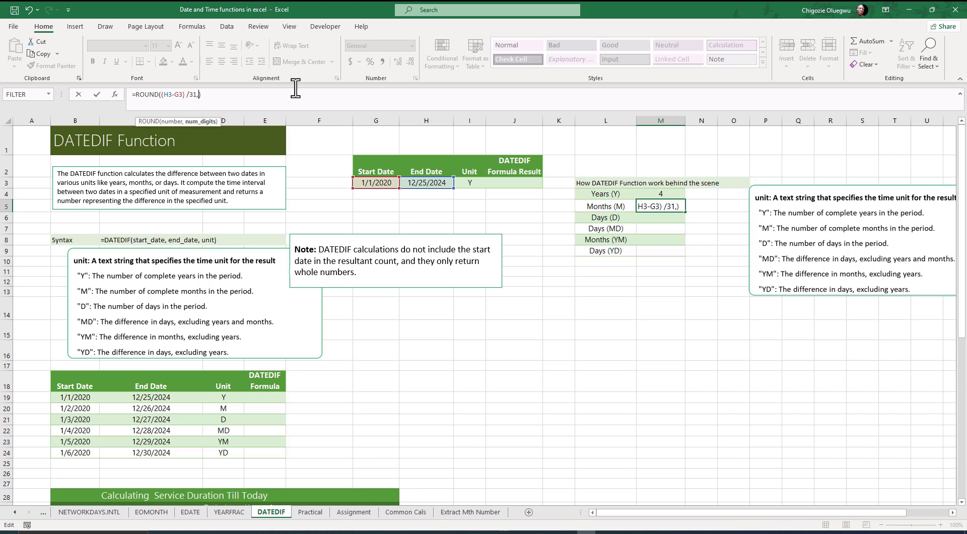
text(2)
key(Return)
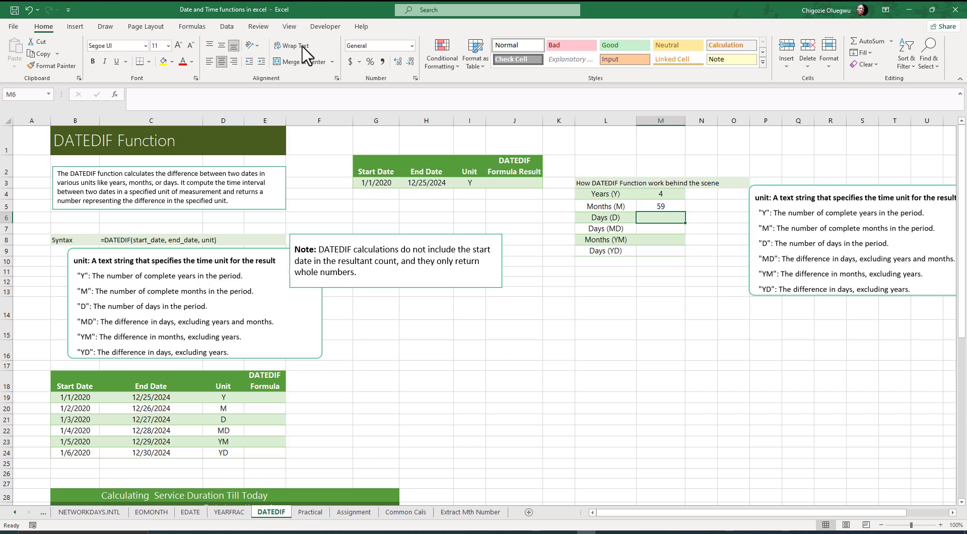
click(661, 207)
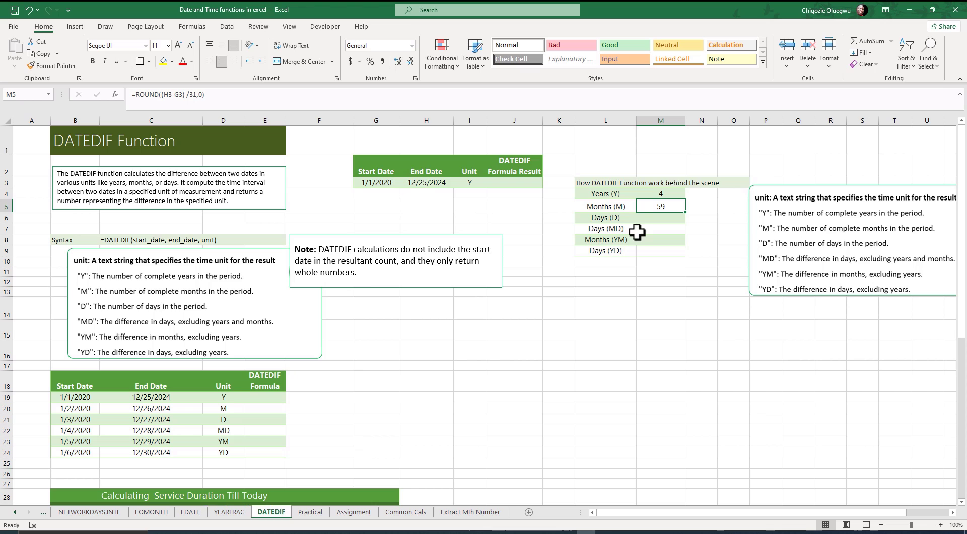
Step: Enter the formula =H3-G3 in the Days (D) cell M6 to calculate the difference in days
click(370, 184)
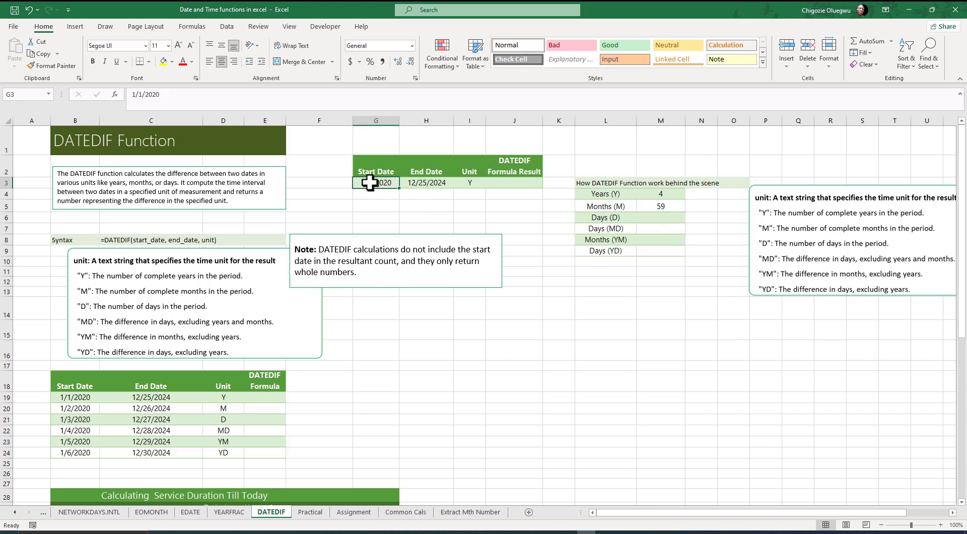
click(655, 217)
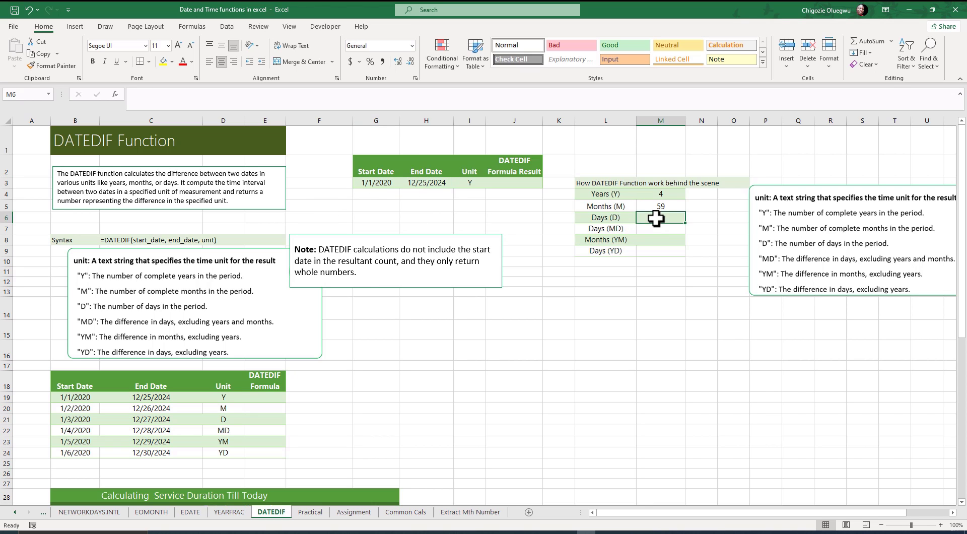
text(=)
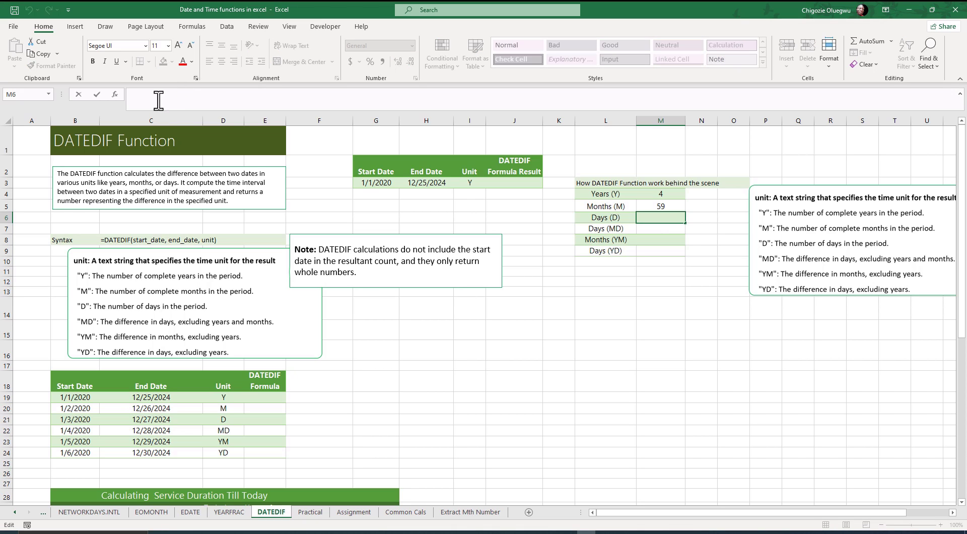
click(426, 182)
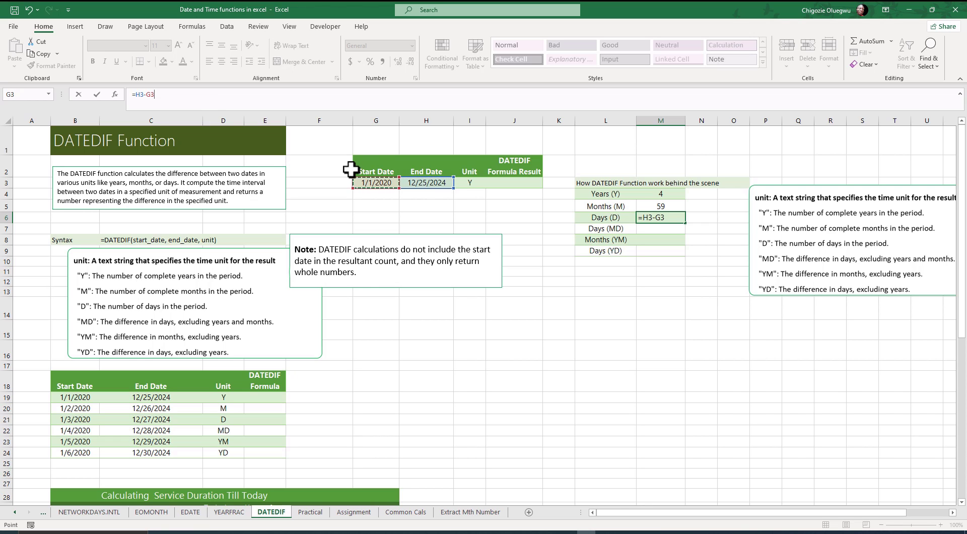
click(371, 184)
key(Return)
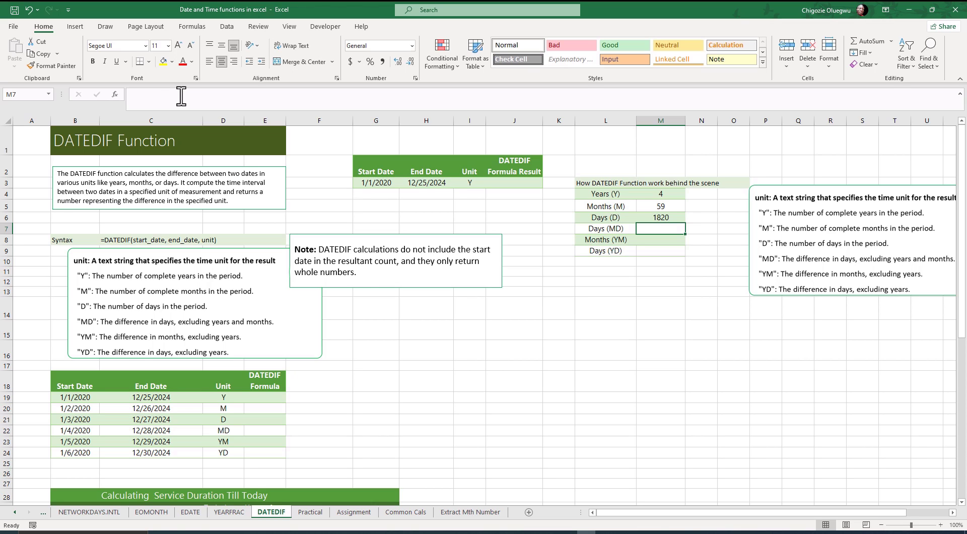
Step: Check the Days formula in M6 and the Days (MD) row against the start date in G3 and end date in H3
click(650, 217)
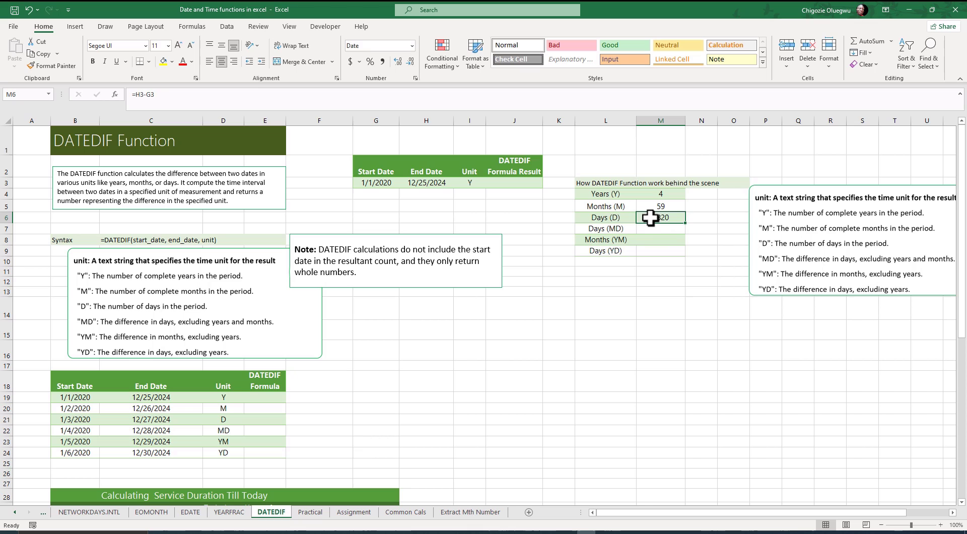
click(373, 183)
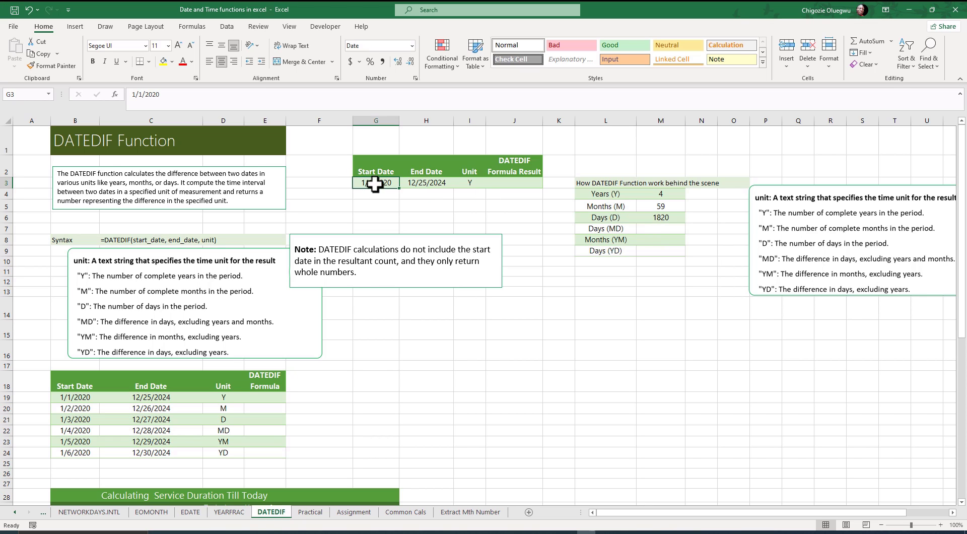
click(429, 182)
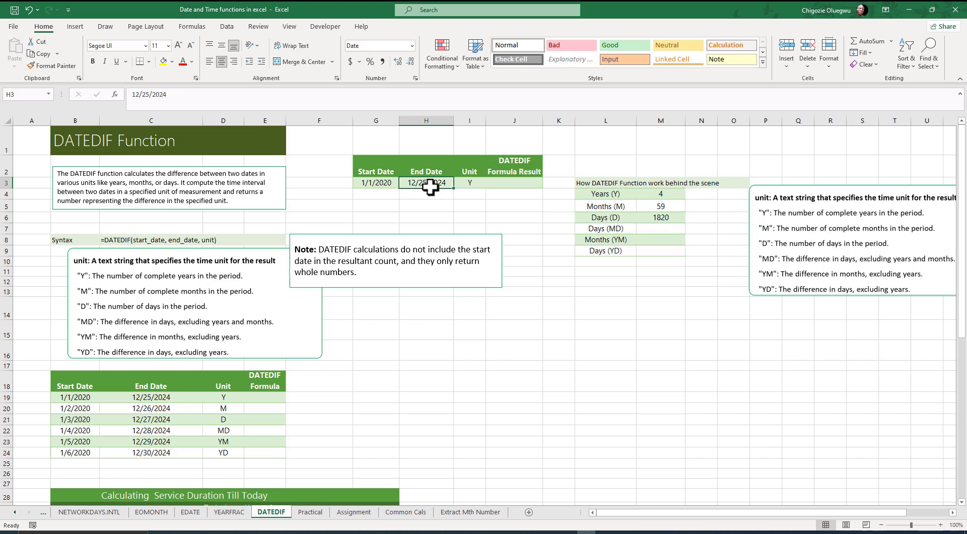
click(607, 229)
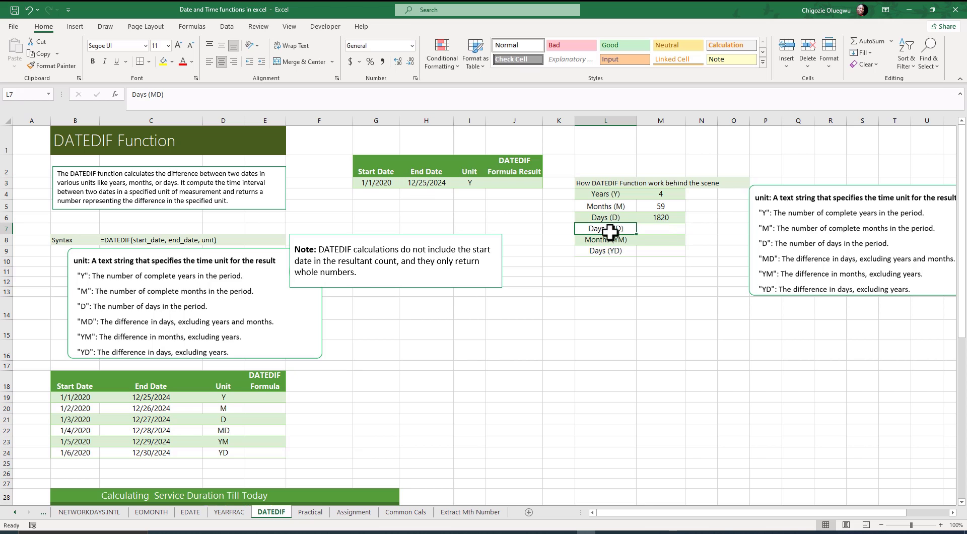
click(652, 227)
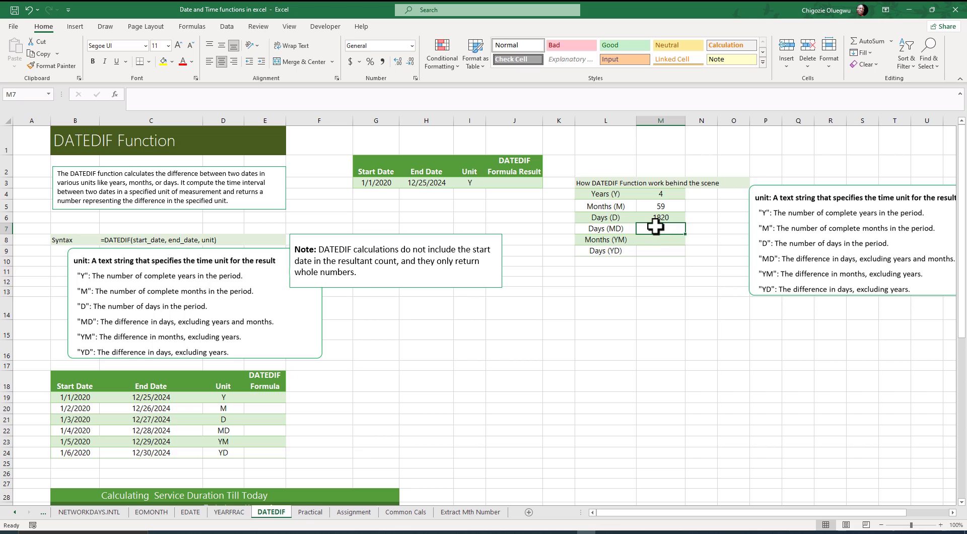
click(376, 179)
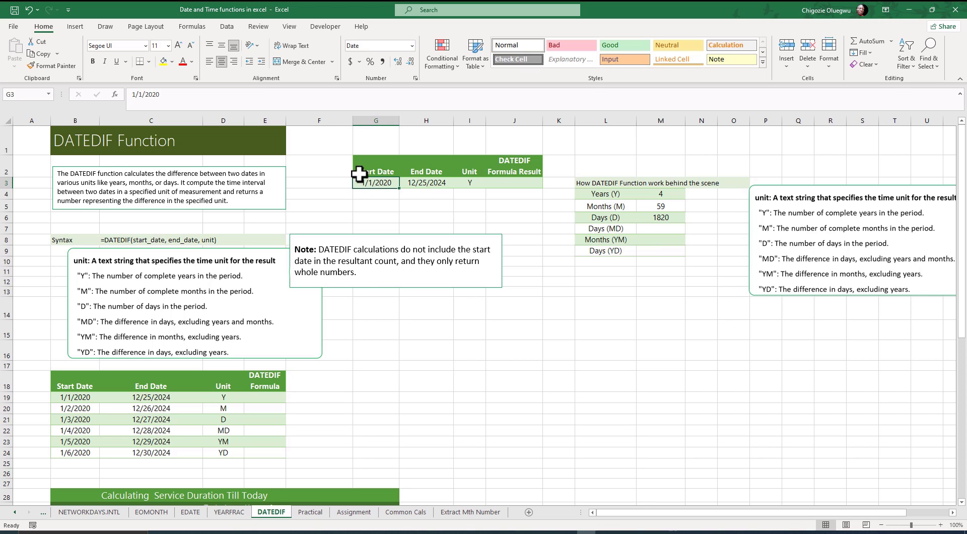
click(429, 182)
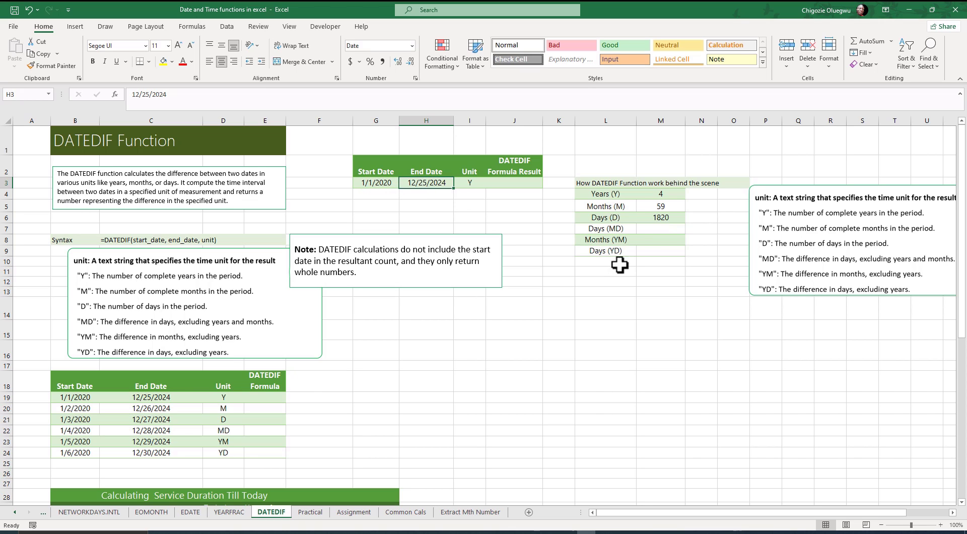
Step: Enter the formula =DAY(H3) in the Days (MD) cell M7 to extract the end date's day
click(660, 231)
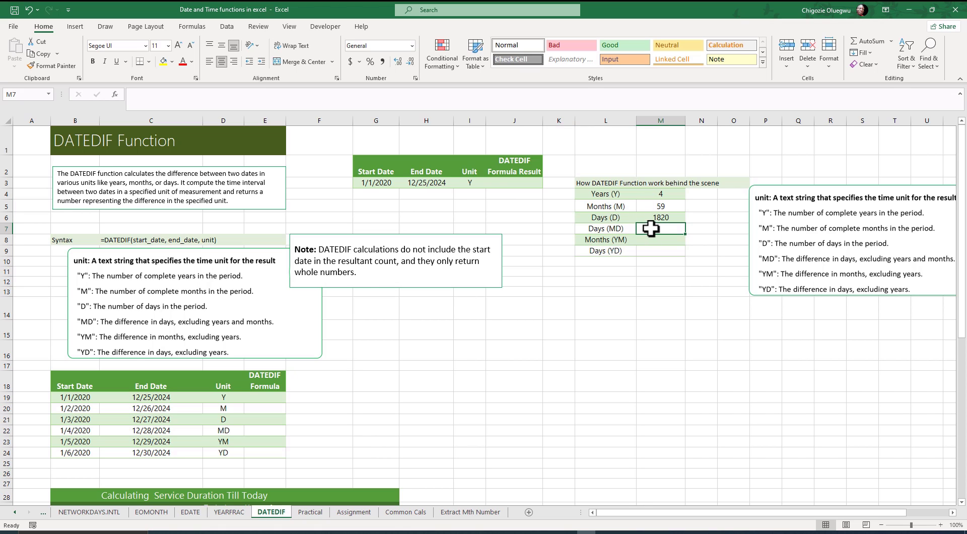
click(162, 100)
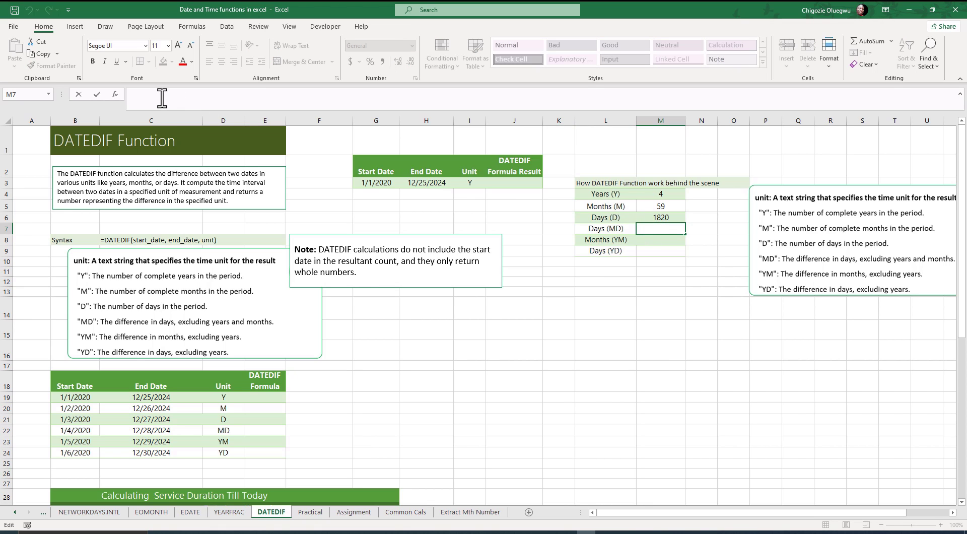
text(=DAY()
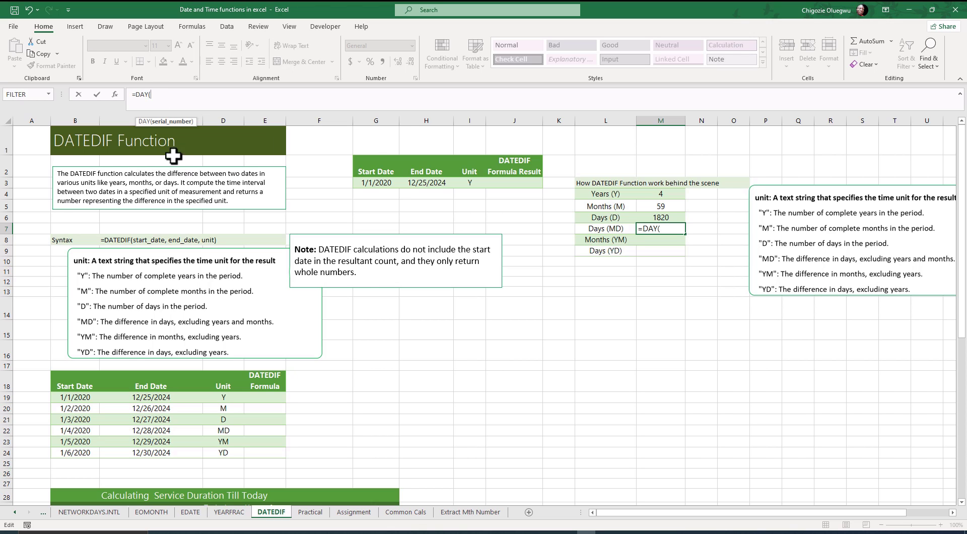
click(423, 185)
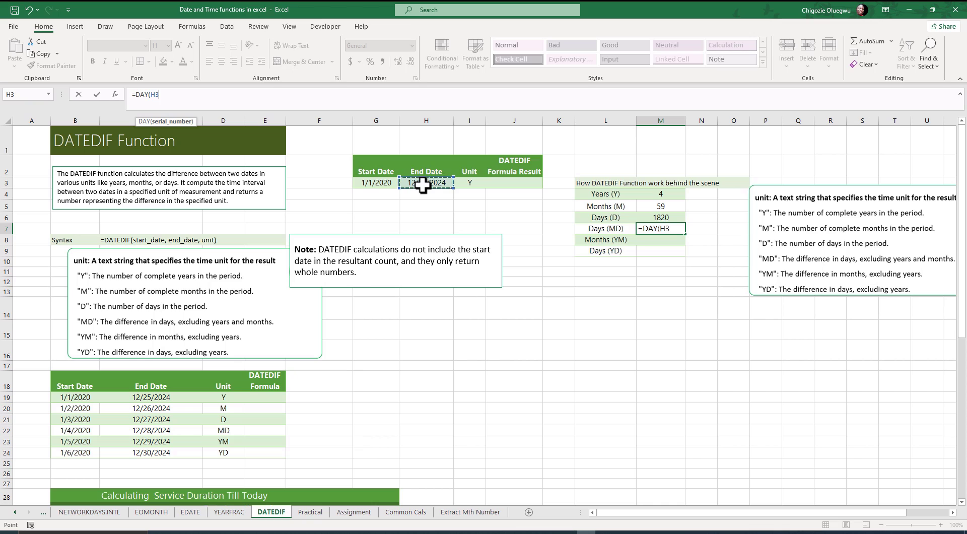
text())
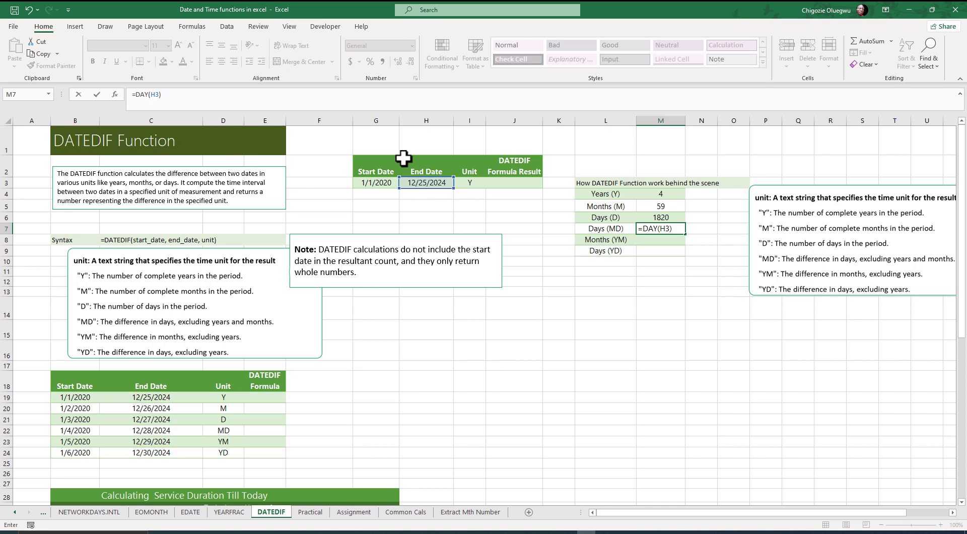
key(Return)
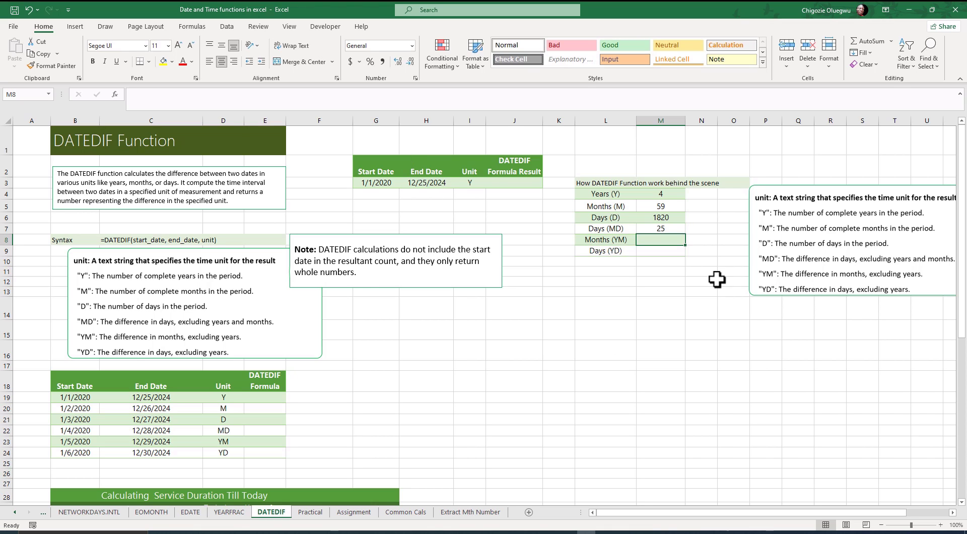
Step: Extend the Days (MD) formula in M7 to =DAY(H3)-DAY(G3) to subtract the start date's day
click(664, 225)
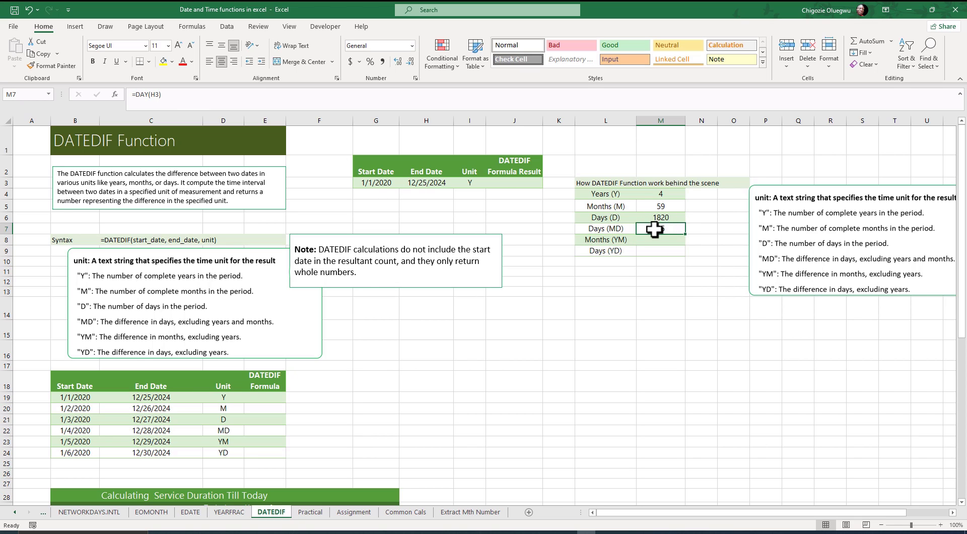
click(193, 99)
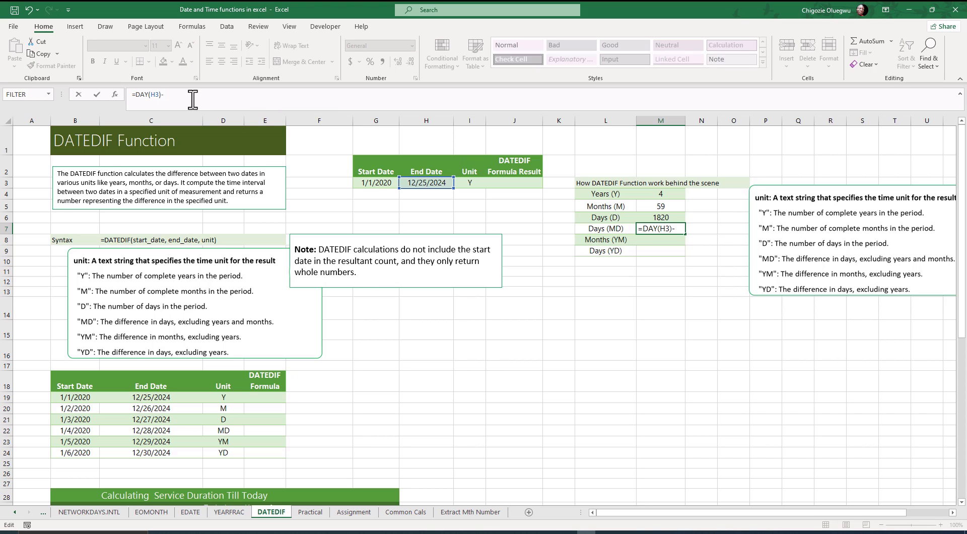
text(-Day)
key(Tab)
click(373, 181)
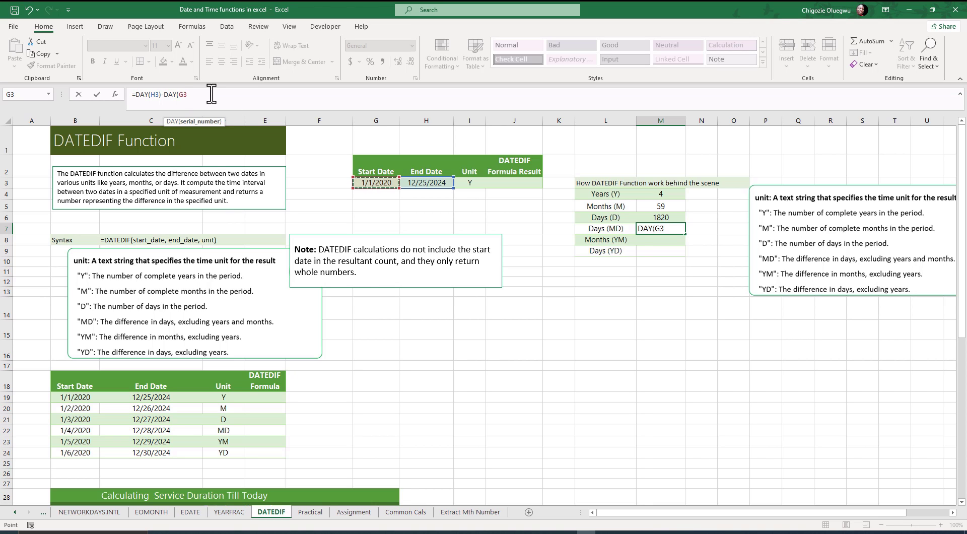
text())
key(Return)
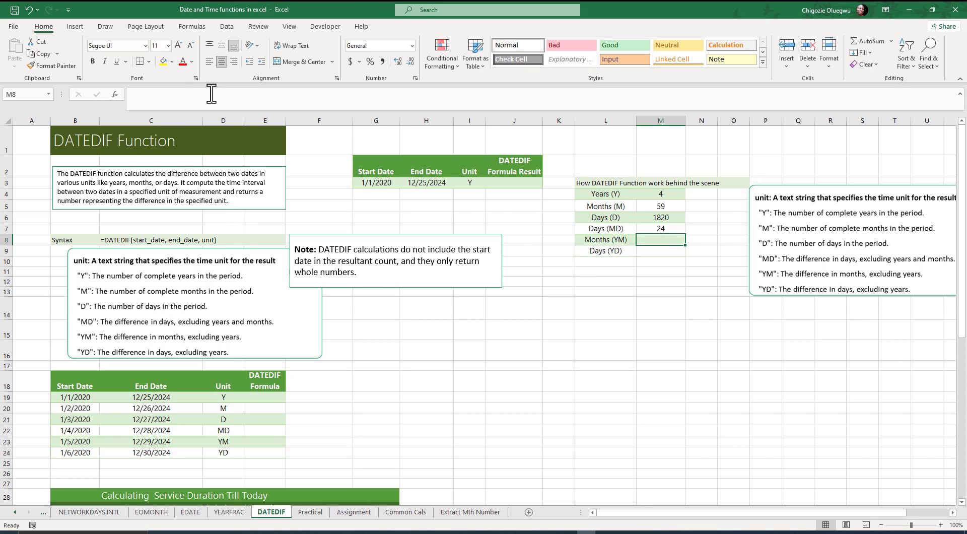
Step: Check the Days (MD) formula in M7 against the end date in H3 and the start date in G3
click(653, 228)
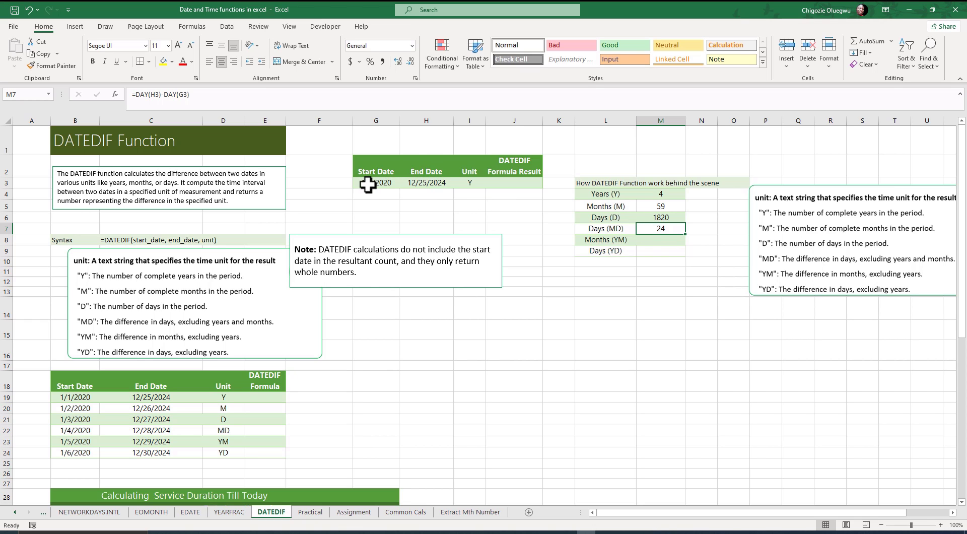
click(417, 186)
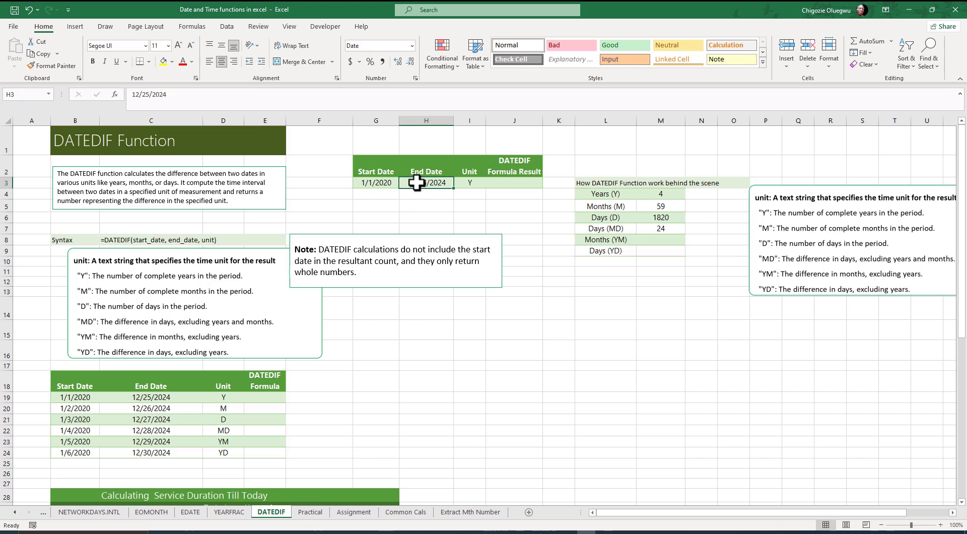
click(372, 183)
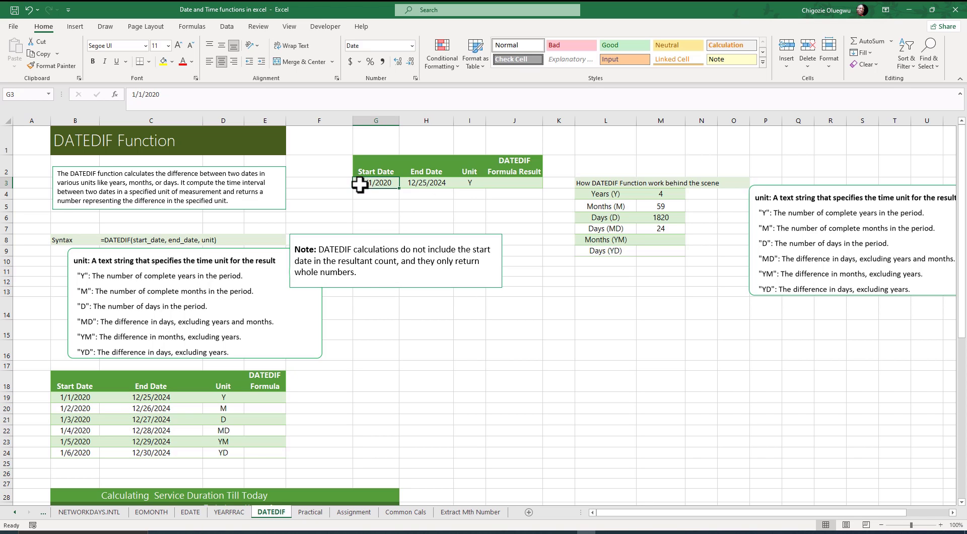
click(409, 183)
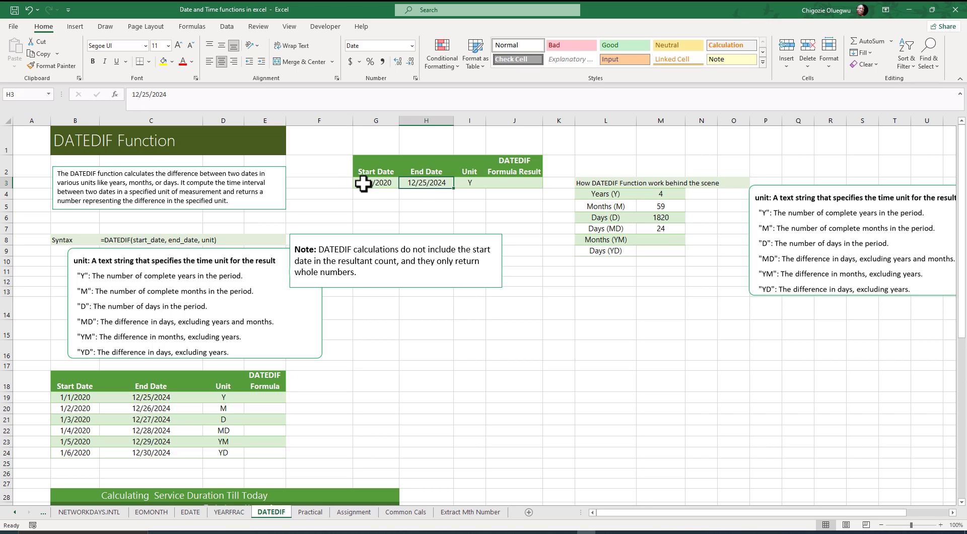
click(661, 232)
text(24)
key(Return)
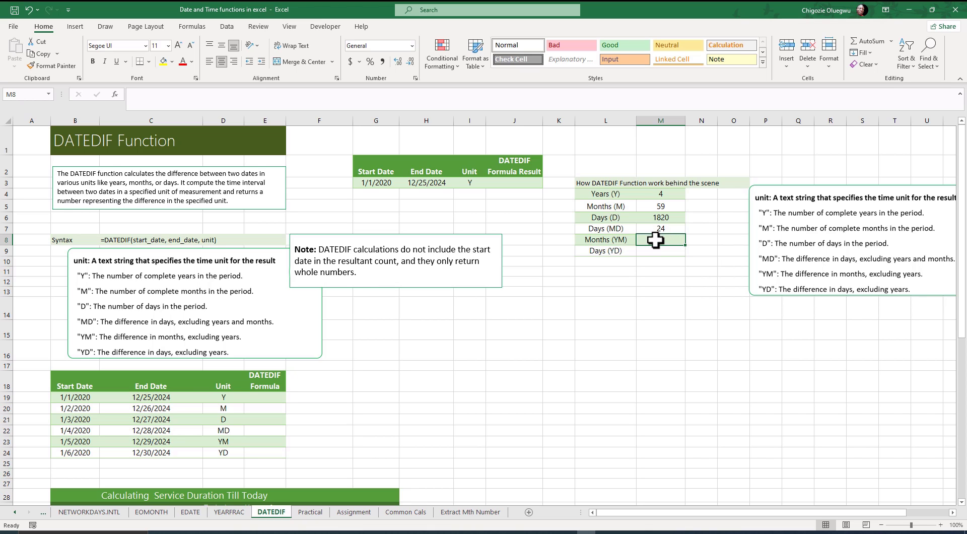
Step: Enter the formula =MONTH(H3) in the Months (YM) cell M8 to extract the end date's month
click(143, 96)
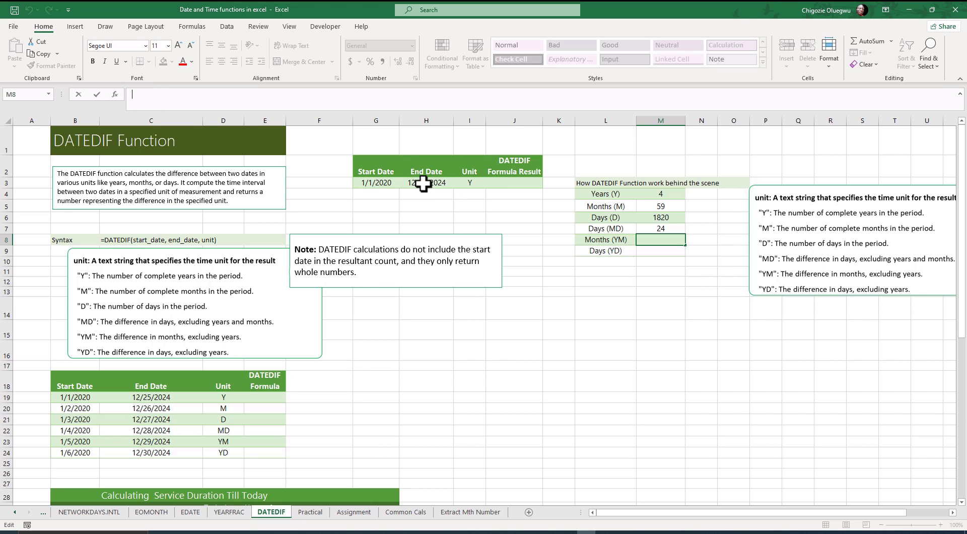
text(=MONTH()
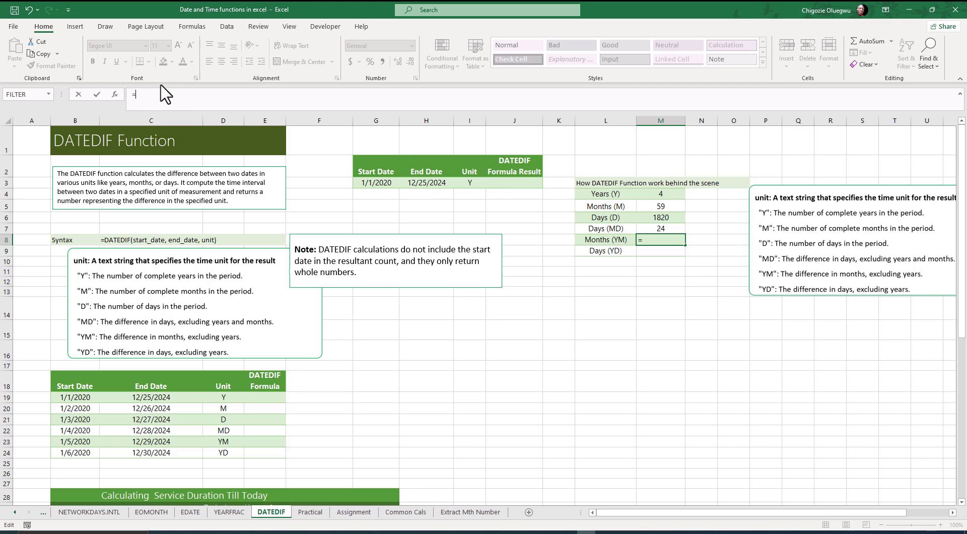
click(417, 184)
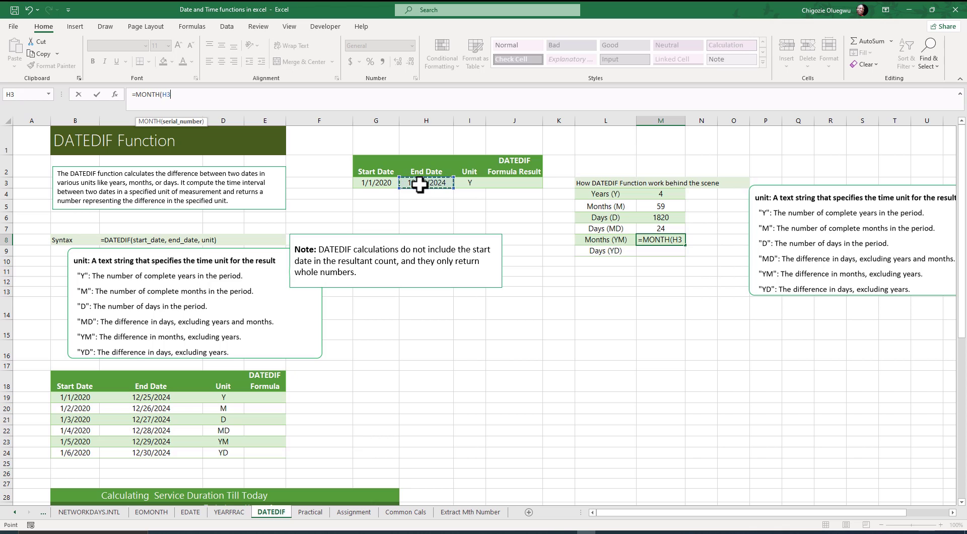
text())
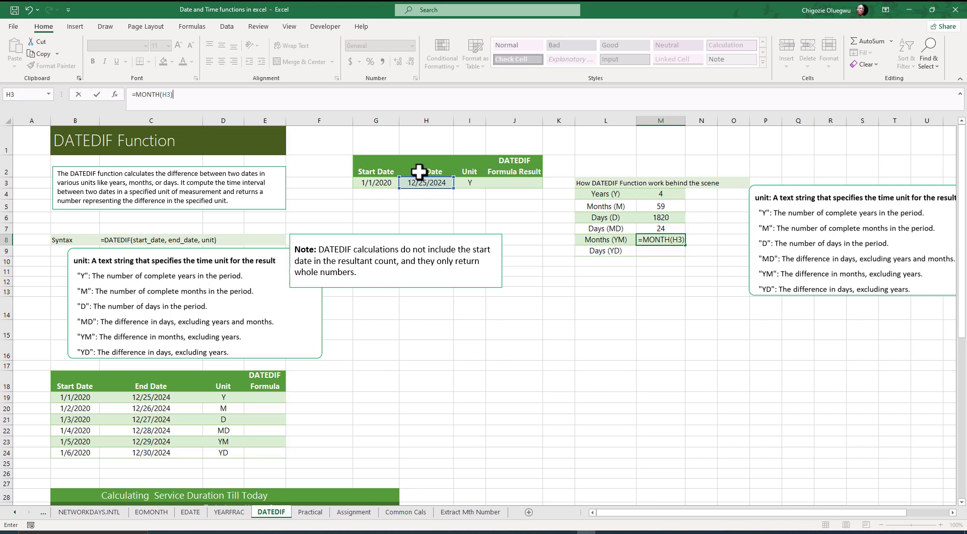
key(Return)
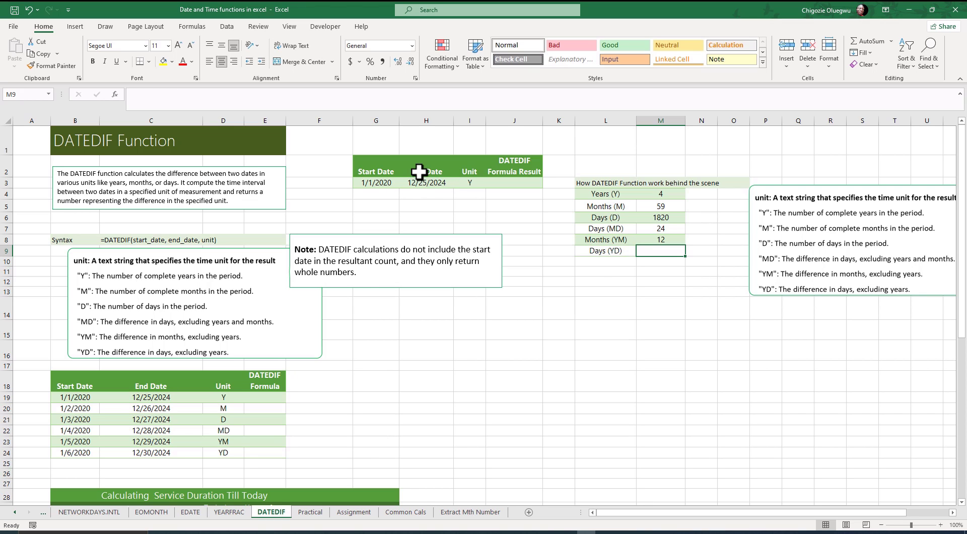
Step: Extend the Months (YM) formula in M8 to =MONTH(H3)-MONTH(G3) to subtract the start date's month
click(655, 242)
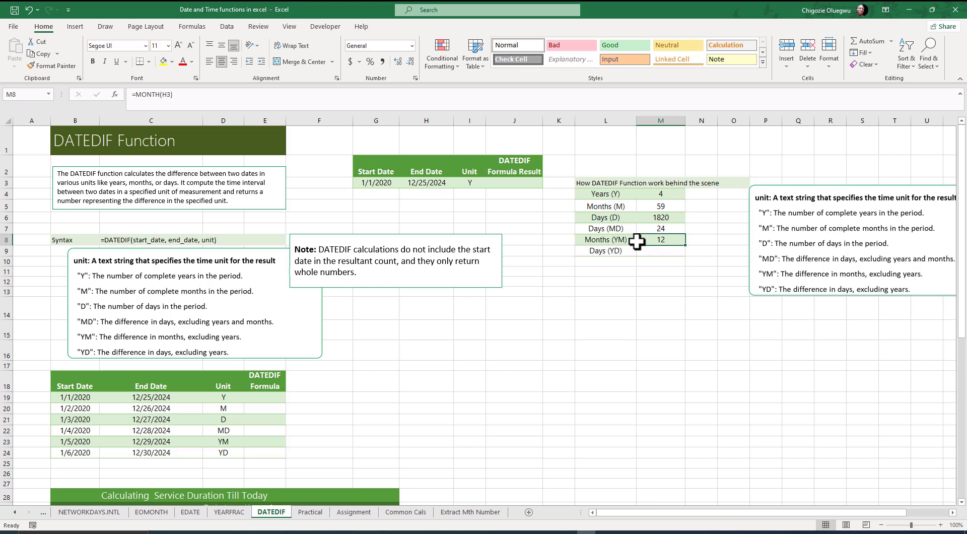
click(187, 95)
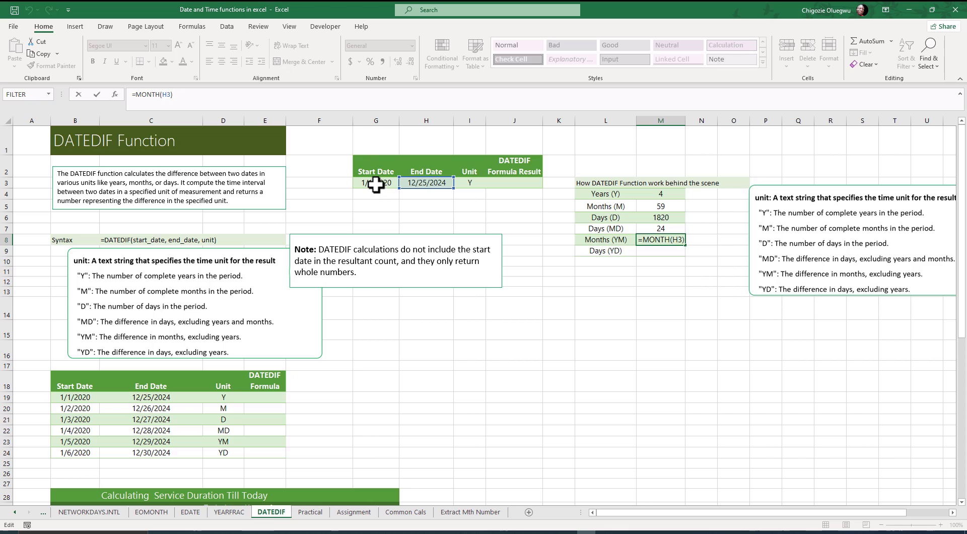
text(-)
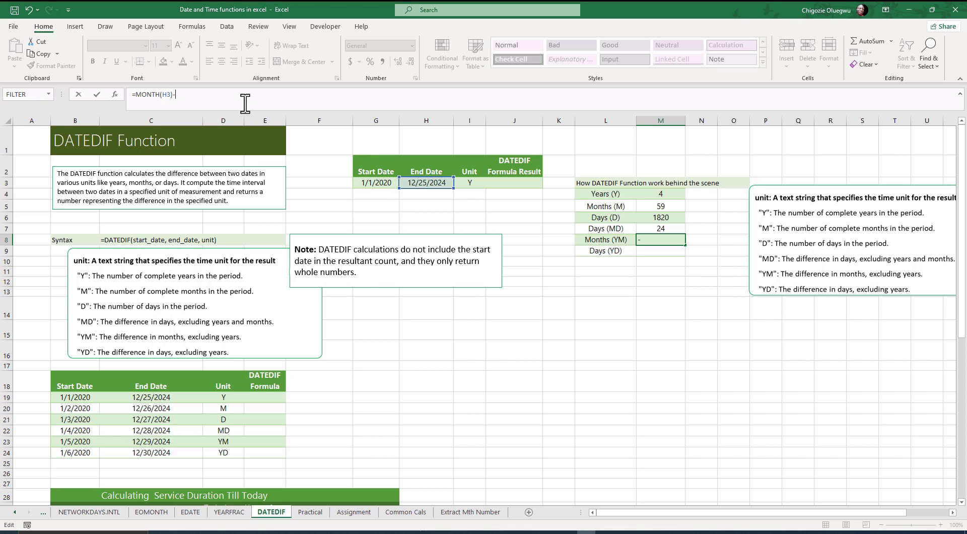
text(MONTH()
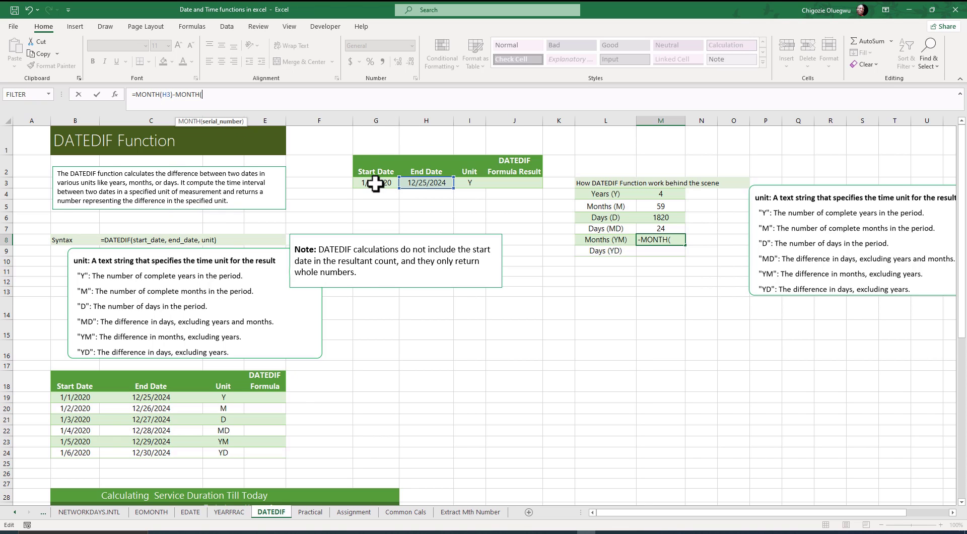
click(375, 183)
text())
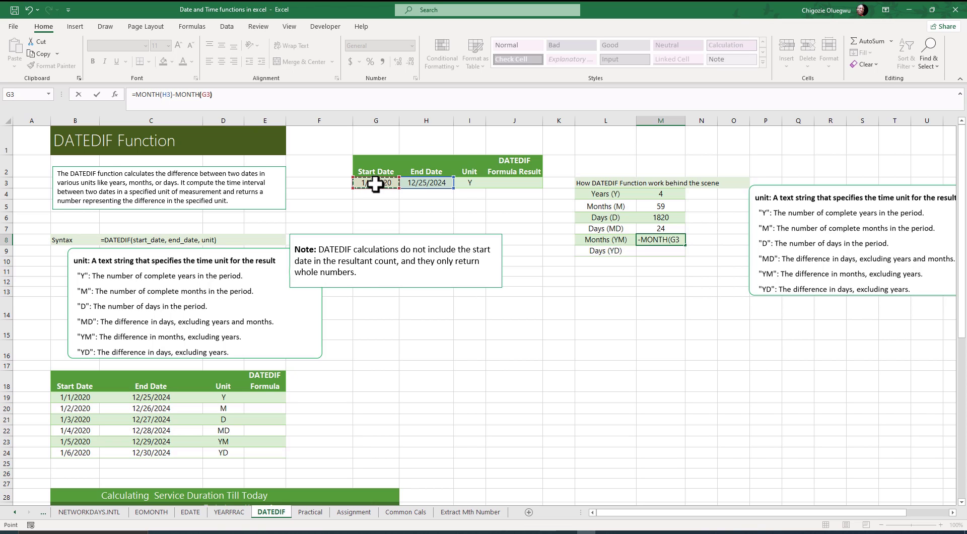
key(Return)
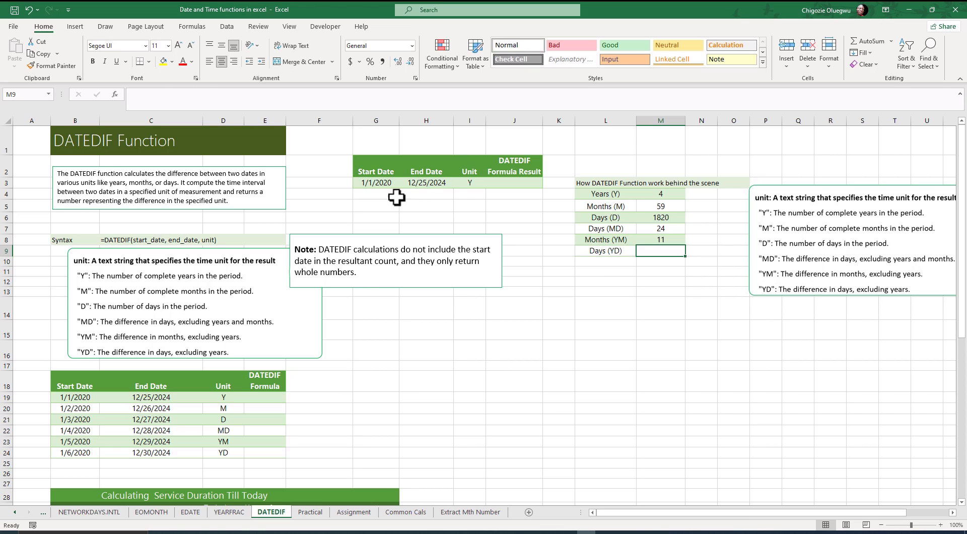
click(658, 240)
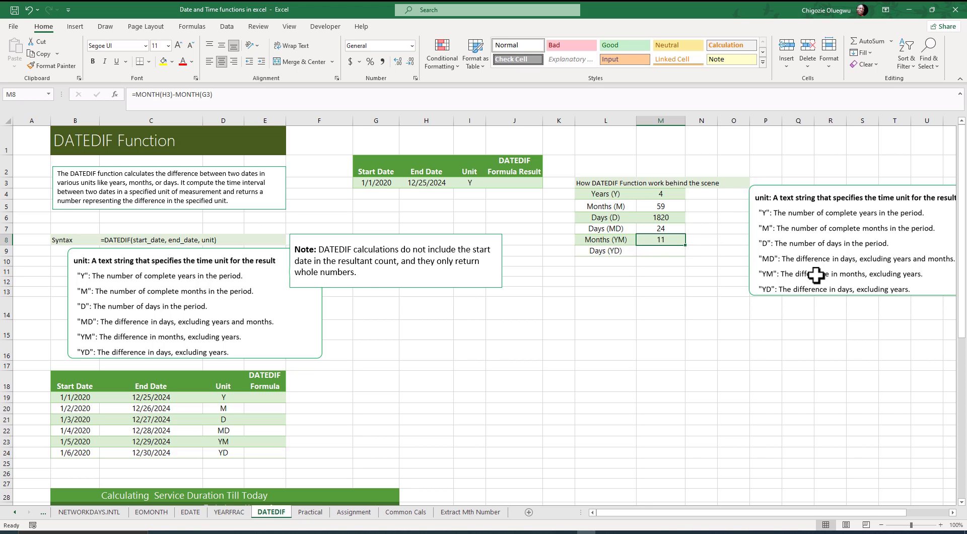
Step: Begin the Days (YD) formula in M9 with =DATE(YEAR(G3), so that it uses the start date's year
click(654, 250)
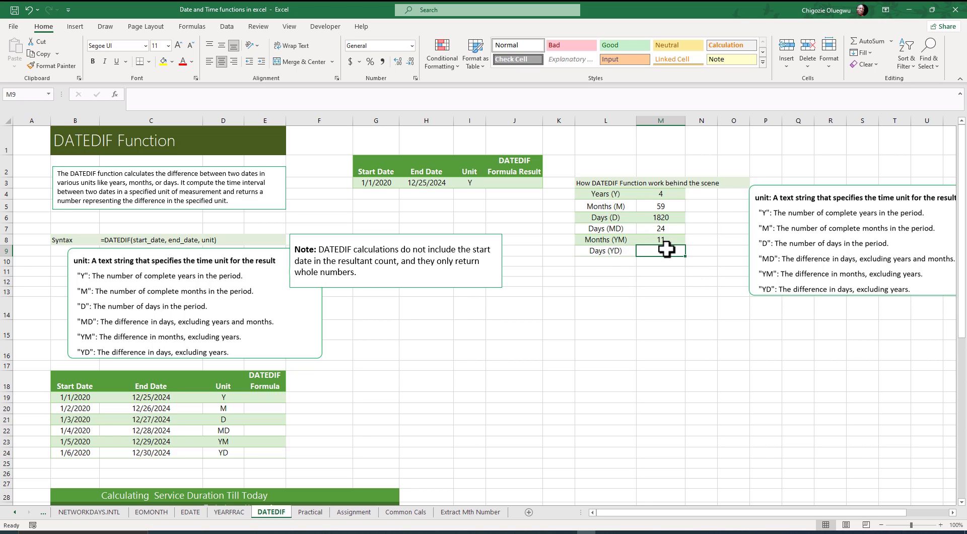
click(143, 95)
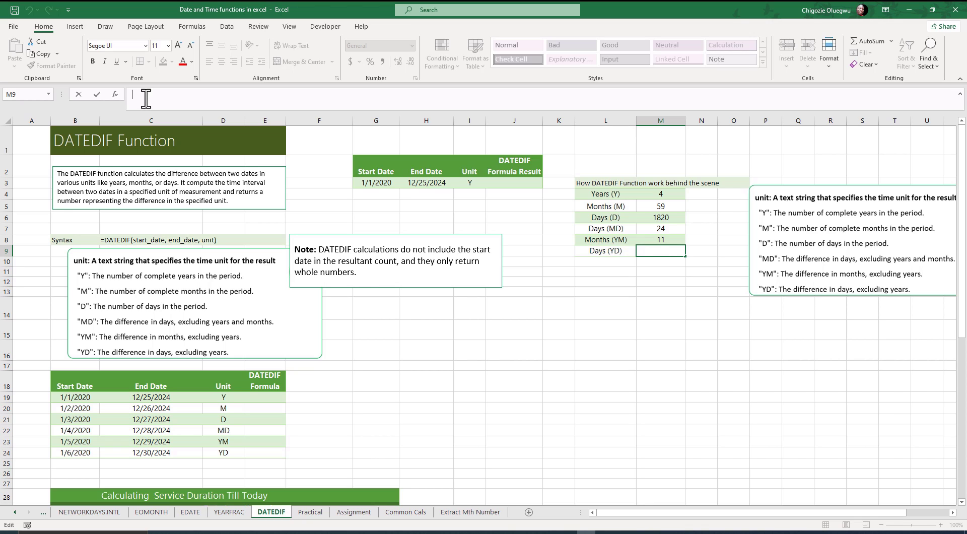
text(=DATE()
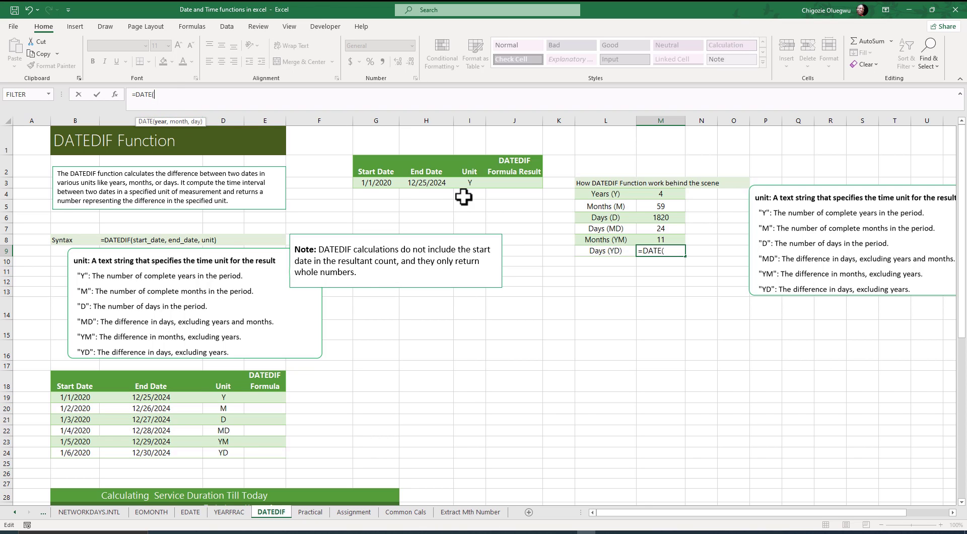
text(YEAR()
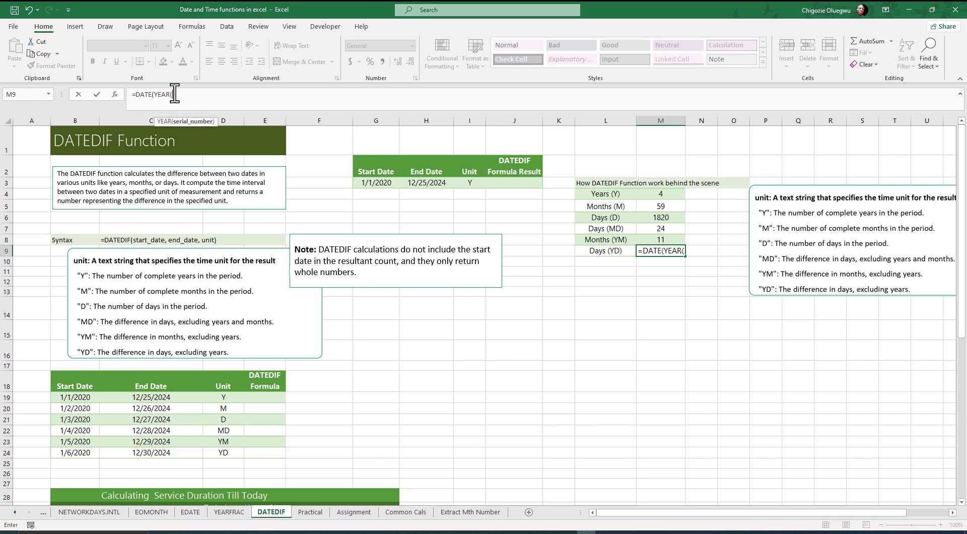
click(376, 184)
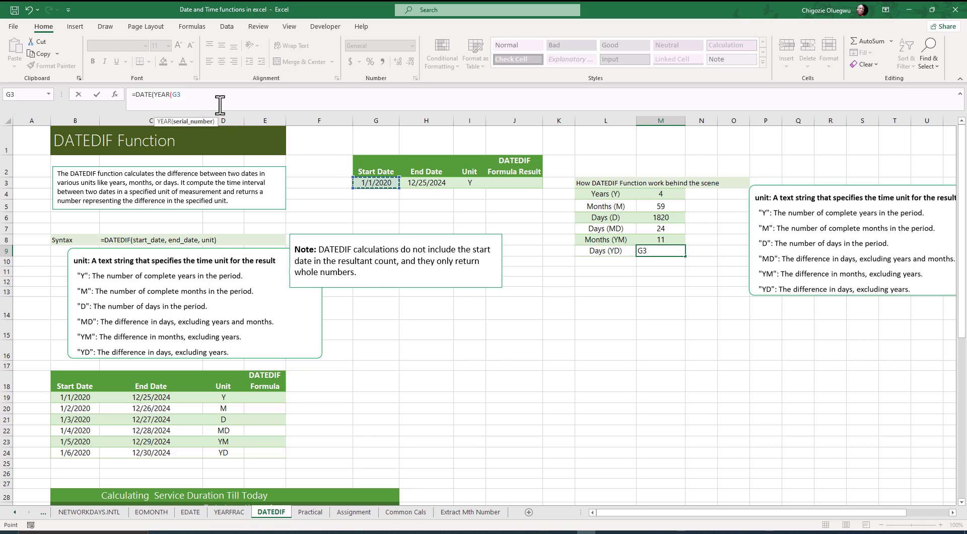
text(),)
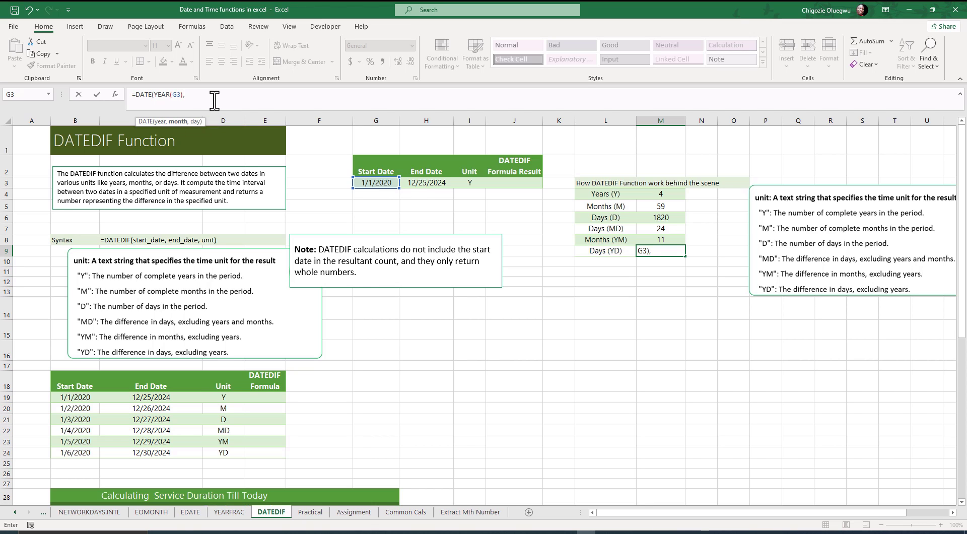
Step: Complete the M9 formula as =DATE(YEAR(G3),MONTH(H3),DAY(H3)) with the end date's month and day
text(MONTH()
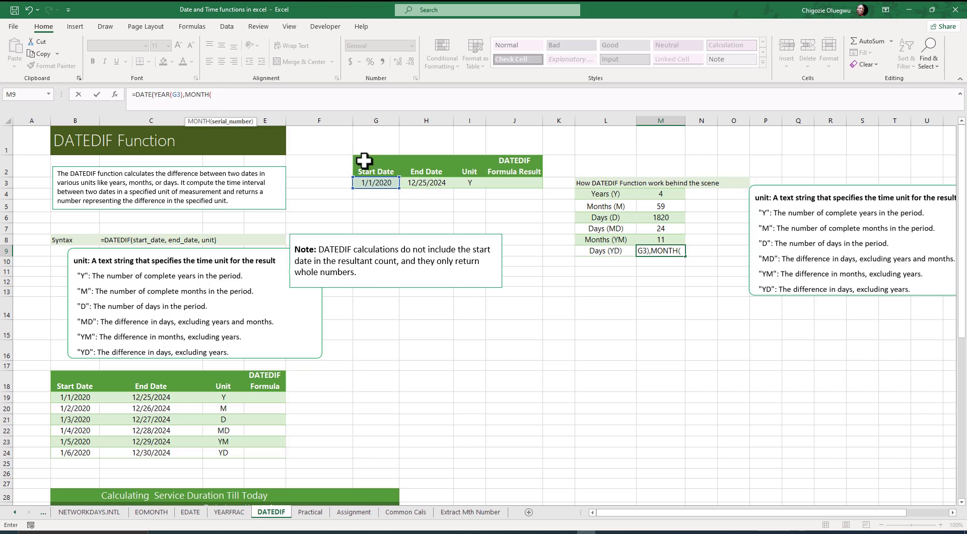
click(430, 182)
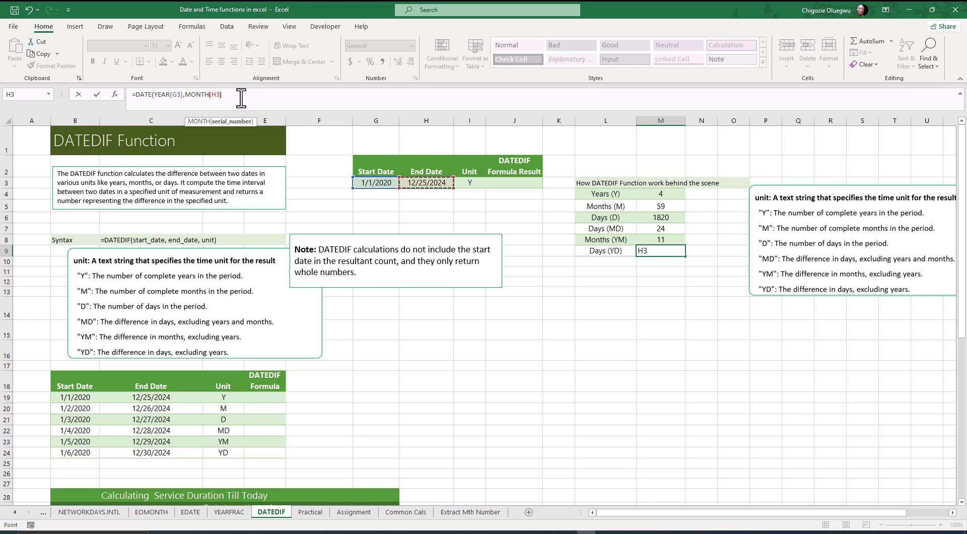
text())
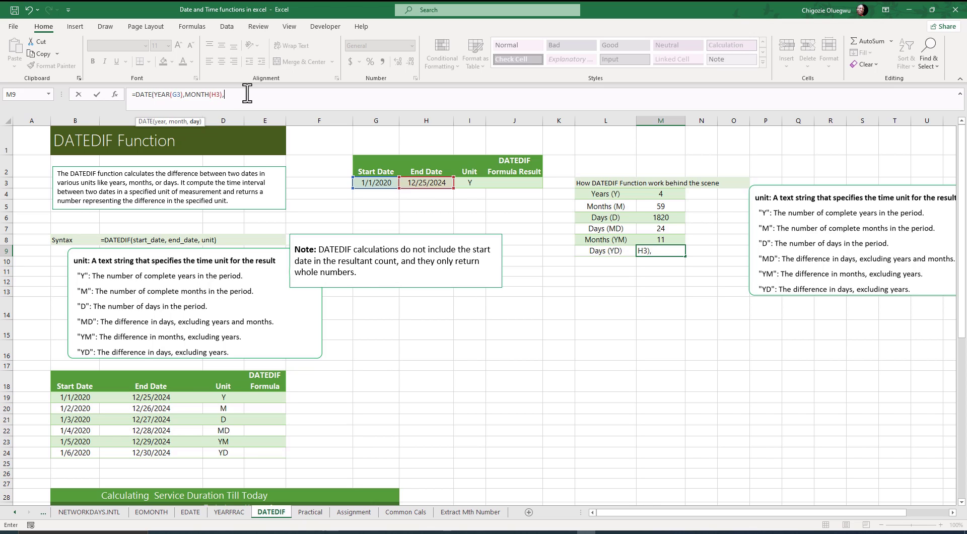
text(,Da)
text(y)
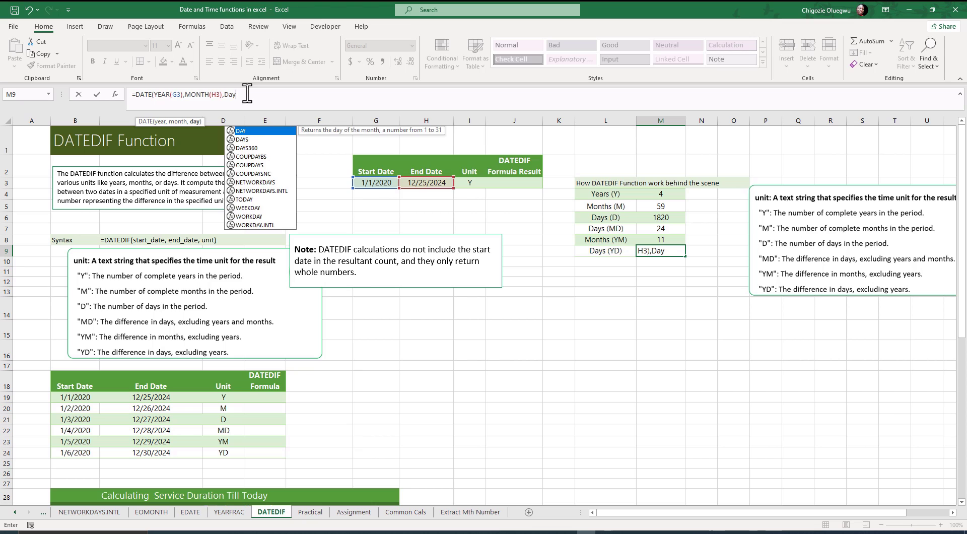
key(Tab)
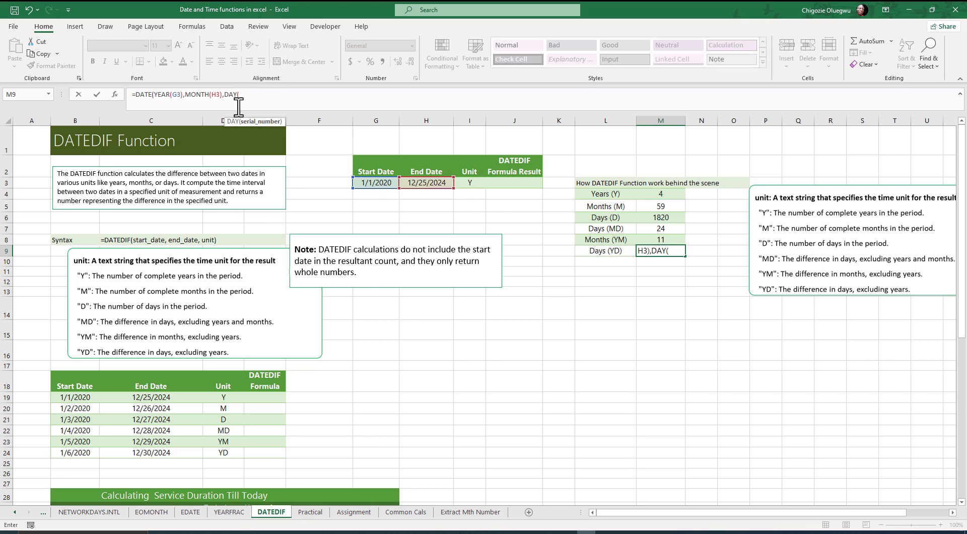
click(423, 183)
text())
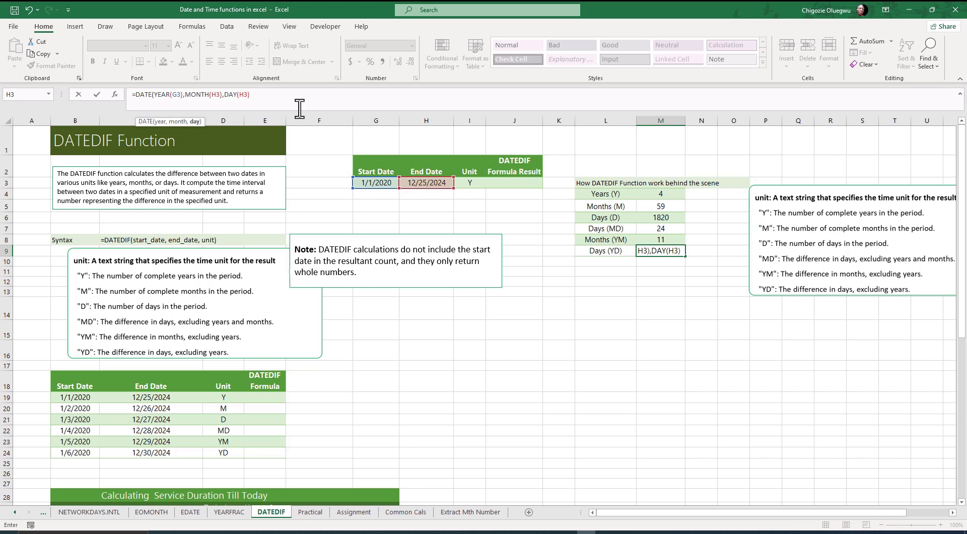
text())
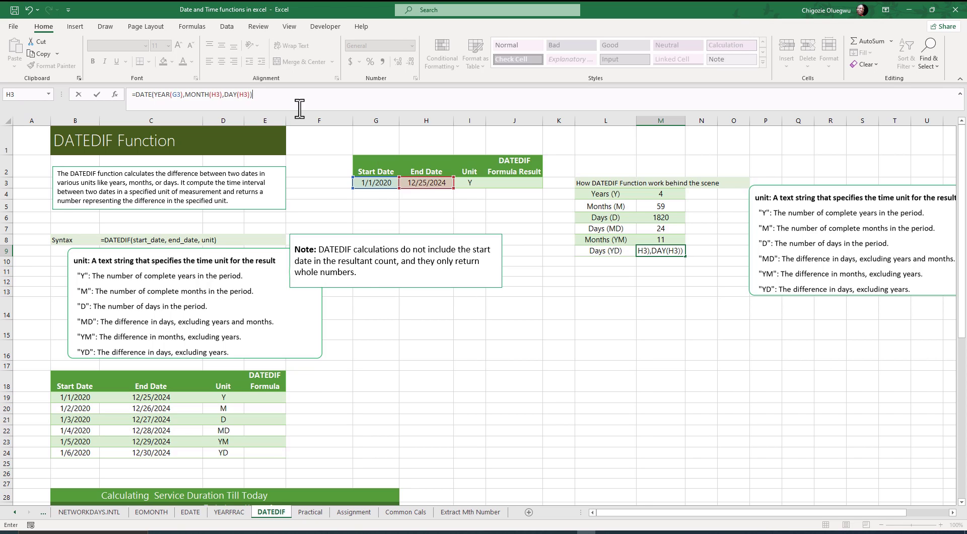
key(ctrl+Return)
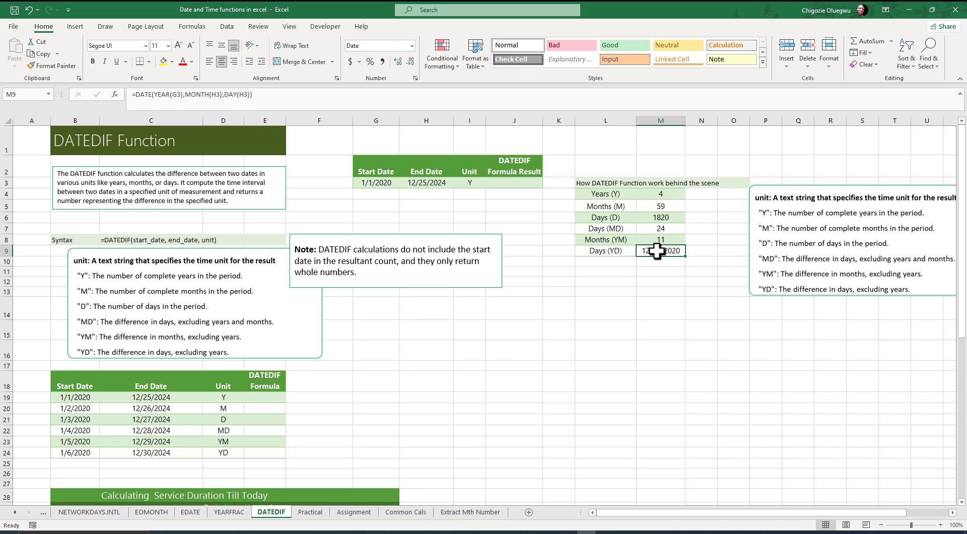
Step: Format M9 as General and extend its formula to =DATE(YEAR(G3),MONTH(H3),DAY(H3))-G3 to subtract the start date
click(412, 47)
click(402, 69)
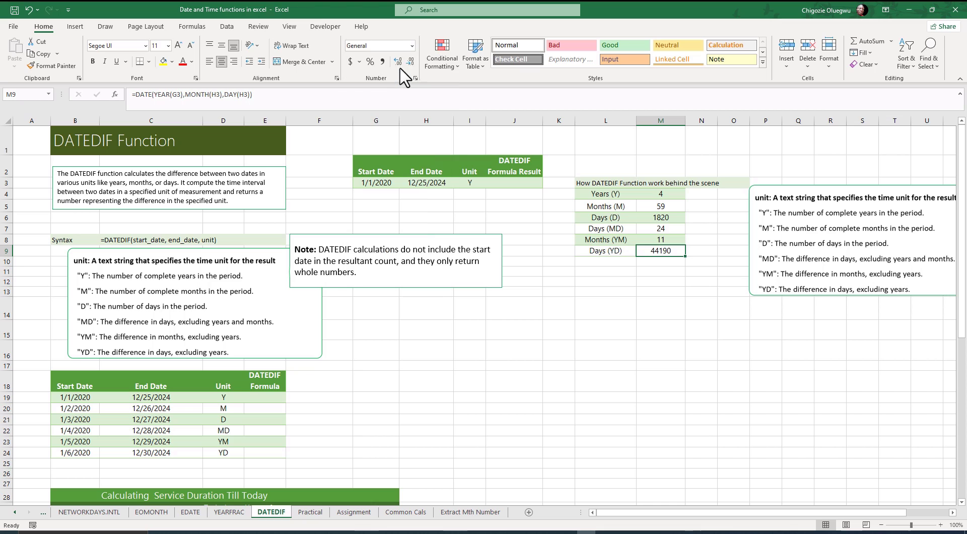
click(661, 251)
click(261, 96)
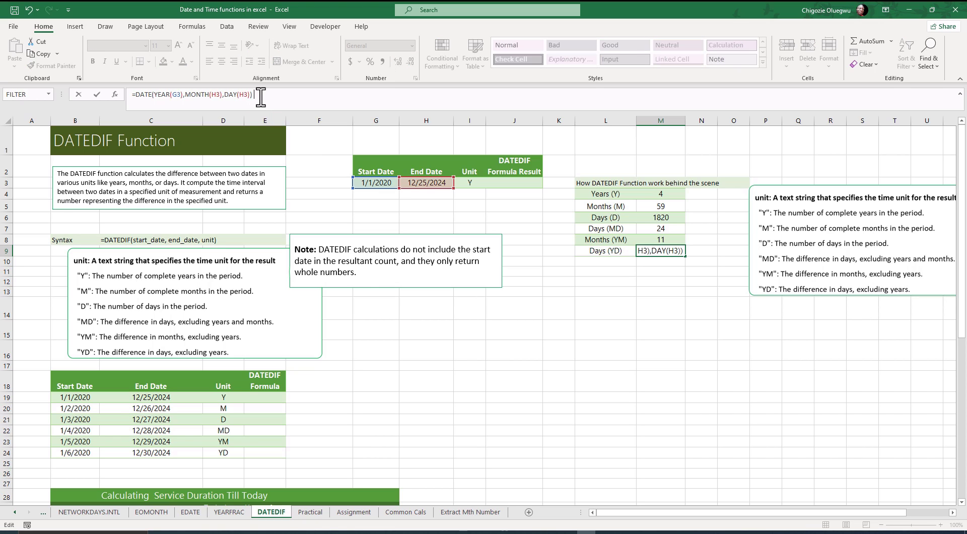
click(375, 184)
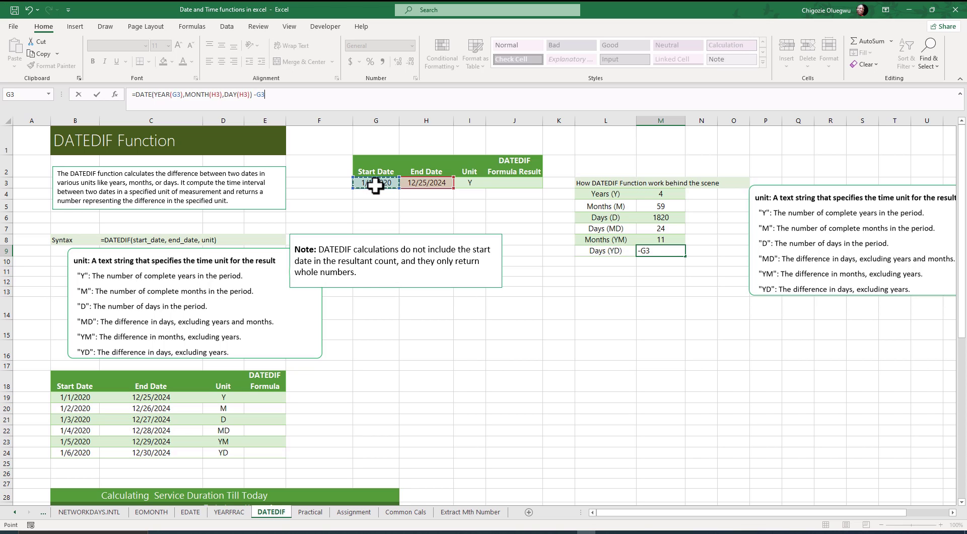
key(Return)
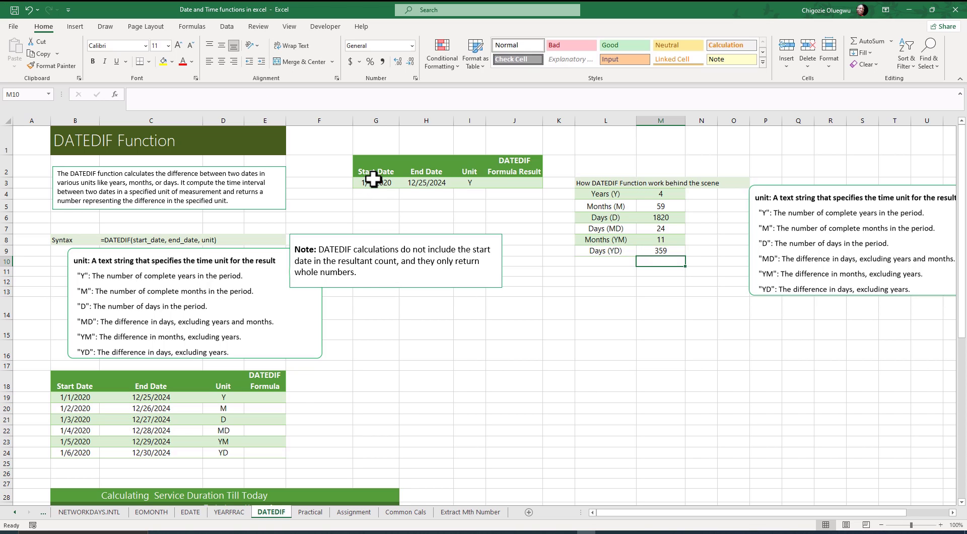
Step: Review the Days (YD) formula in M9 against the end date in H3
click(661, 251)
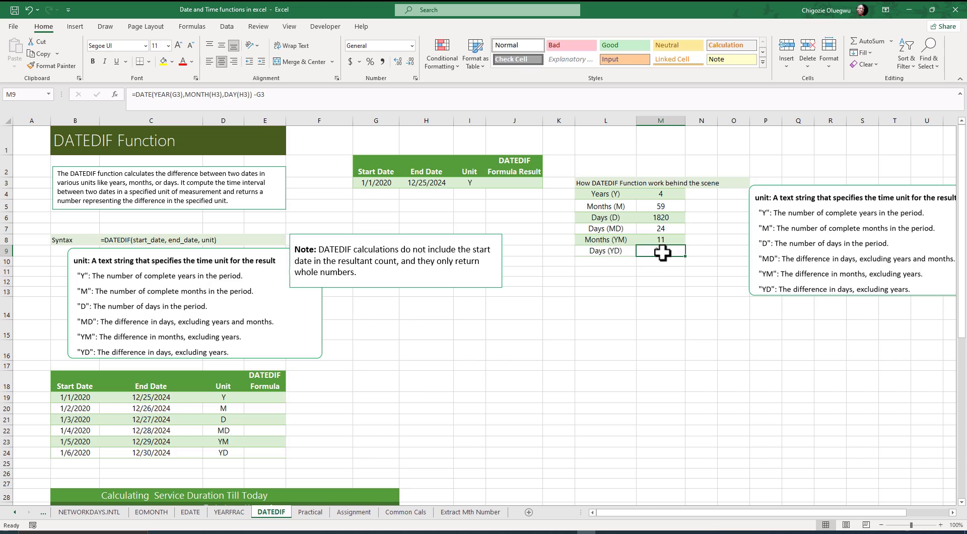
click(439, 184)
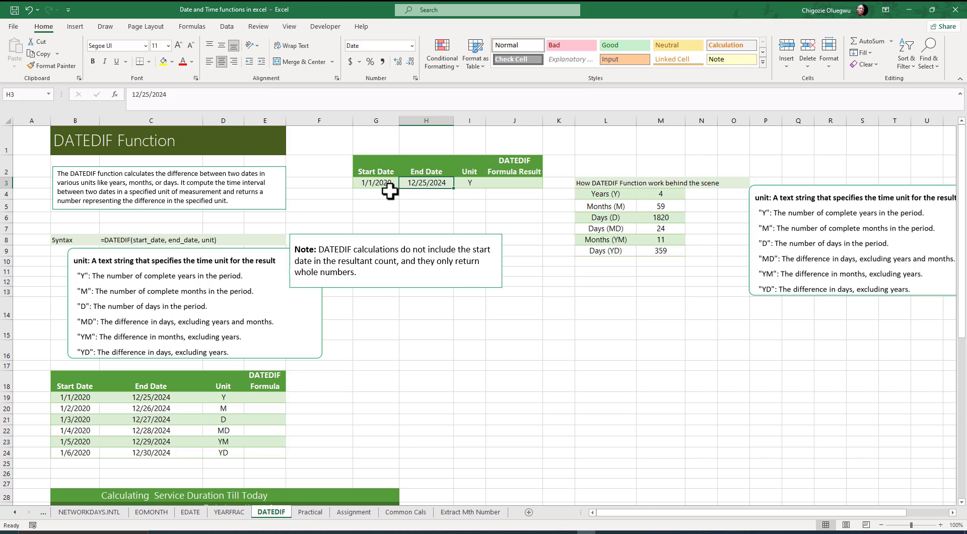
click(666, 253)
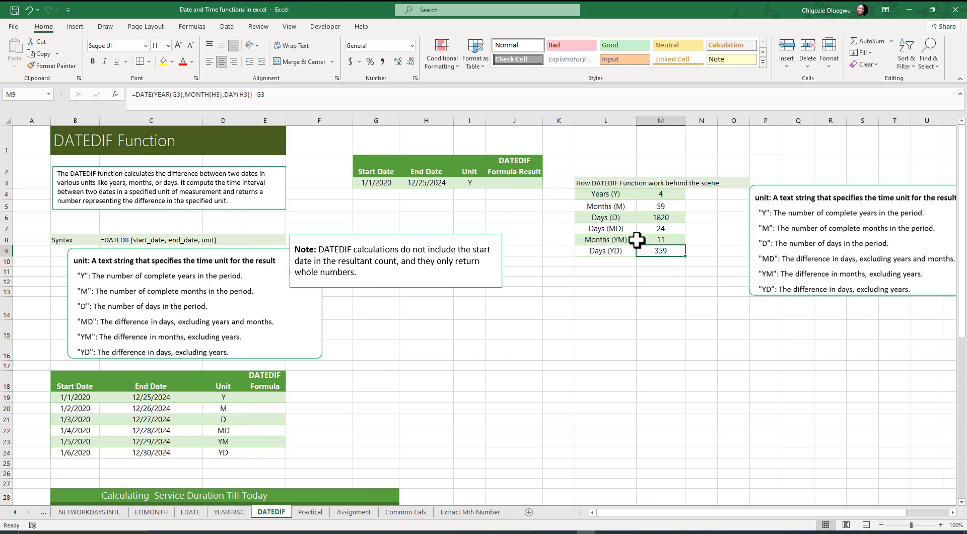
Step: Enter =DATEDIF(G3,H3,I3) in J3 using the start date, end date and unit cells
click(508, 182)
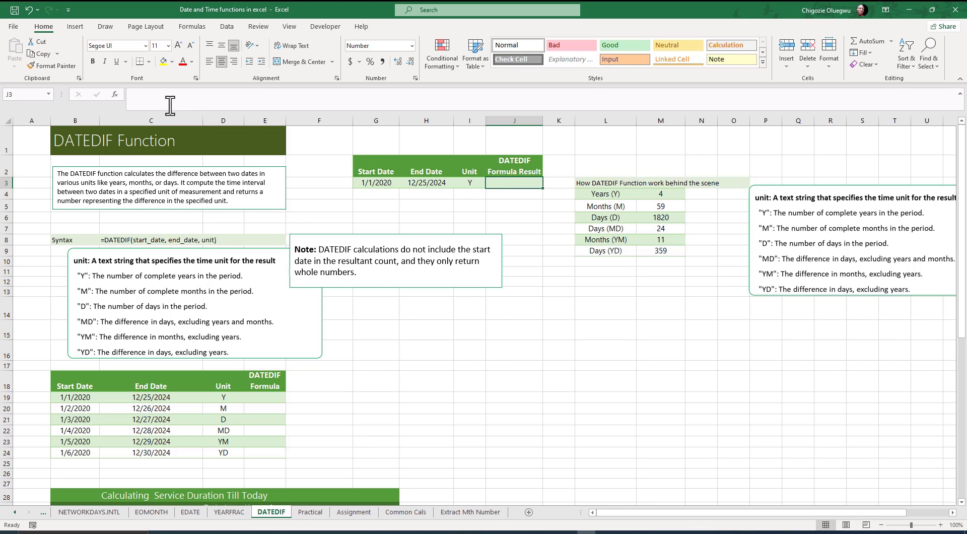
click(154, 100)
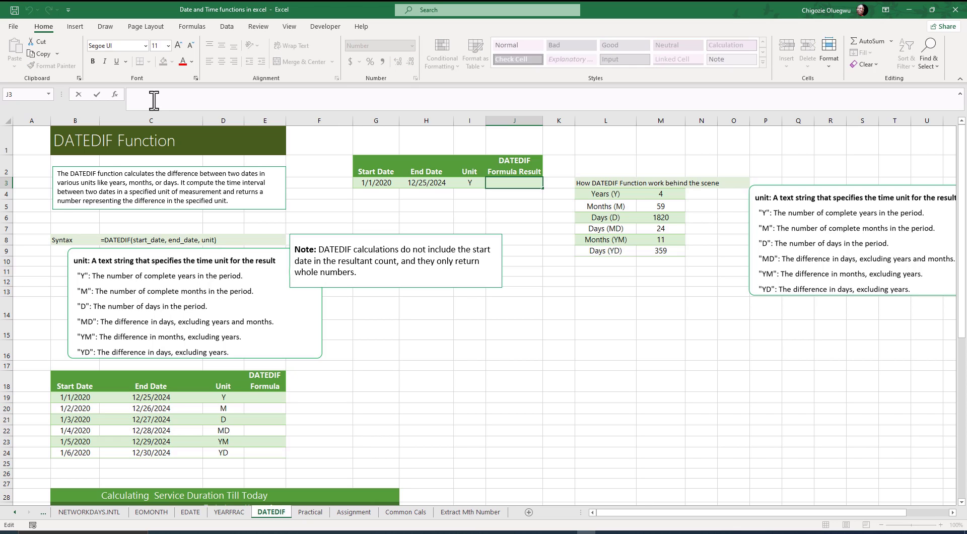
text(=DAT)
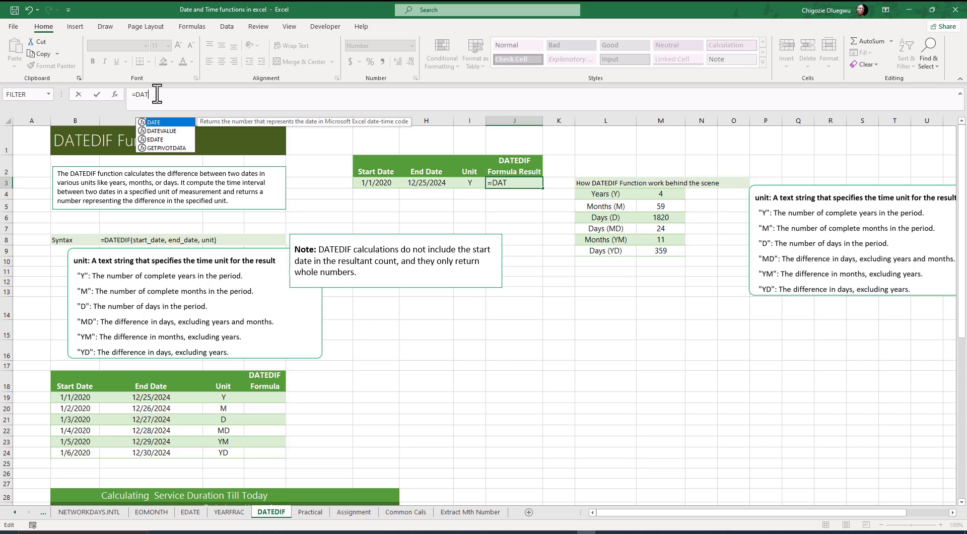
text(EDIF()
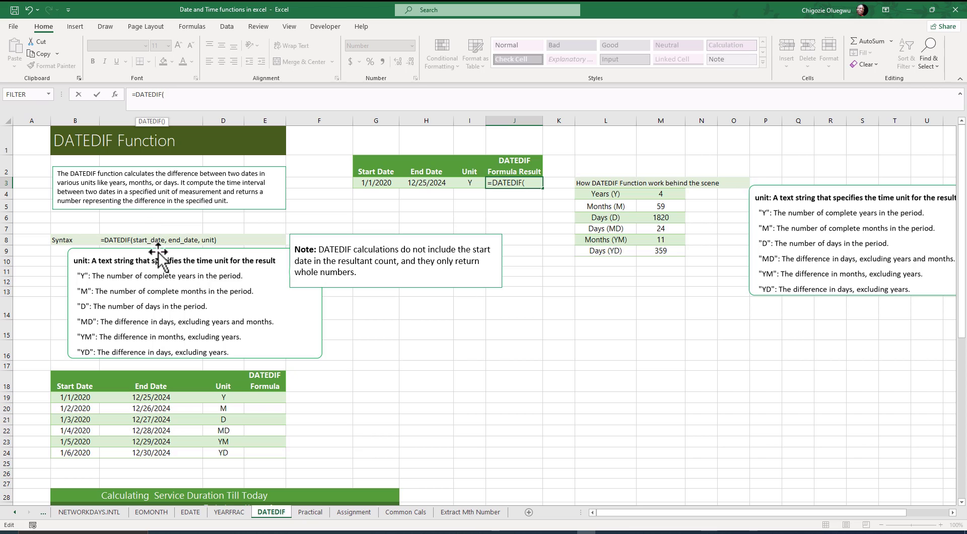
click(371, 186)
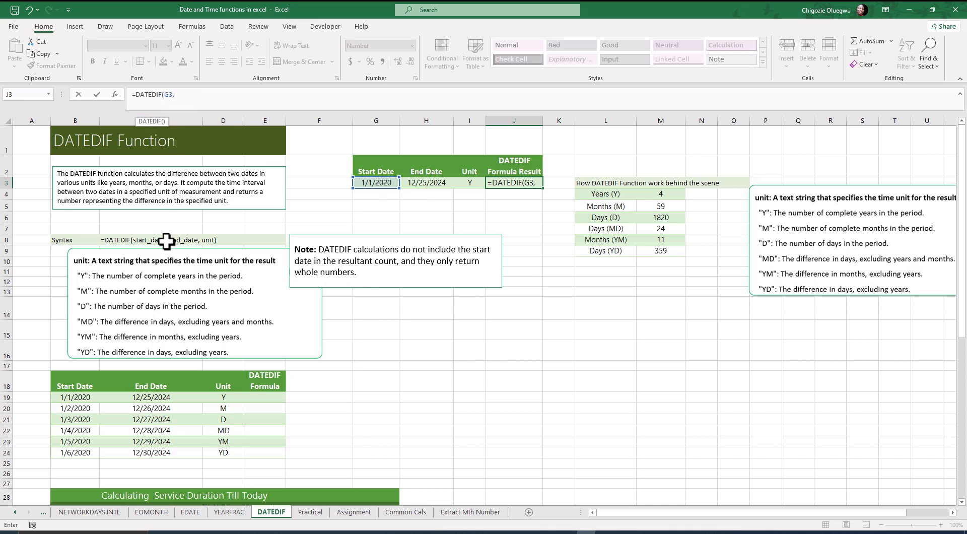
click(426, 185)
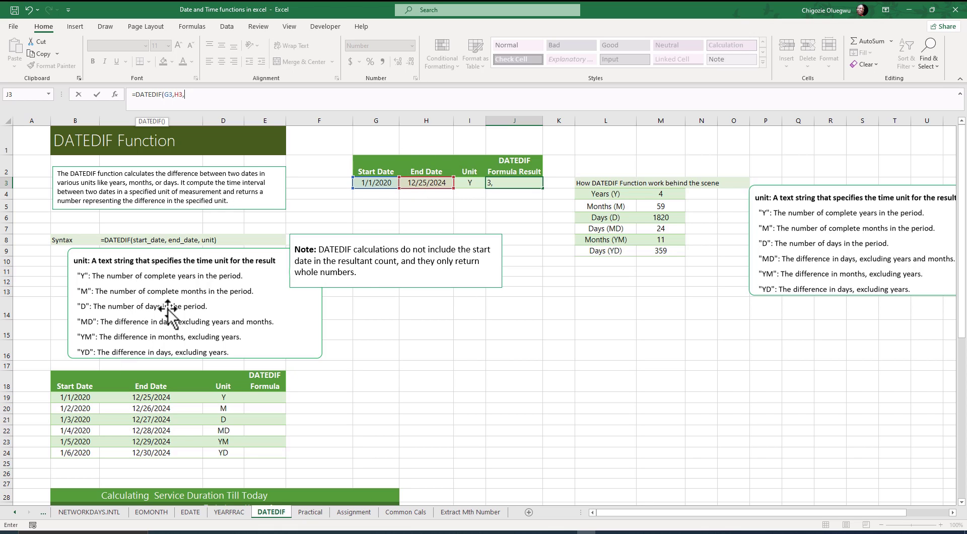
key(F2)
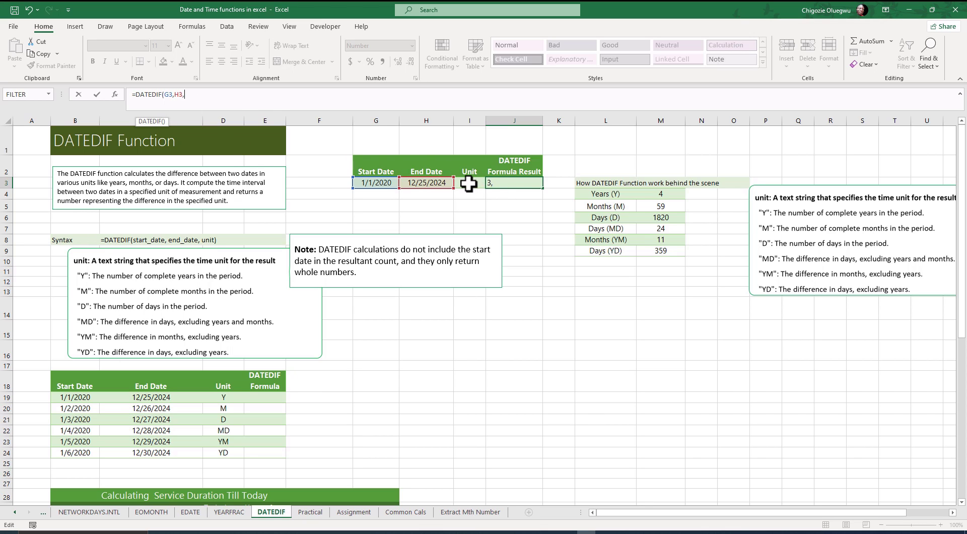
click(468, 184)
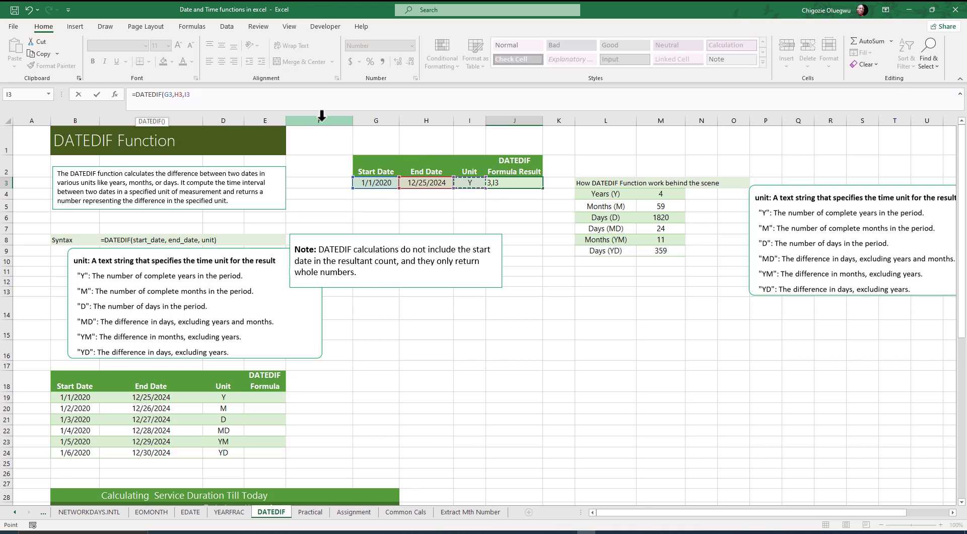
text())
key(Return)
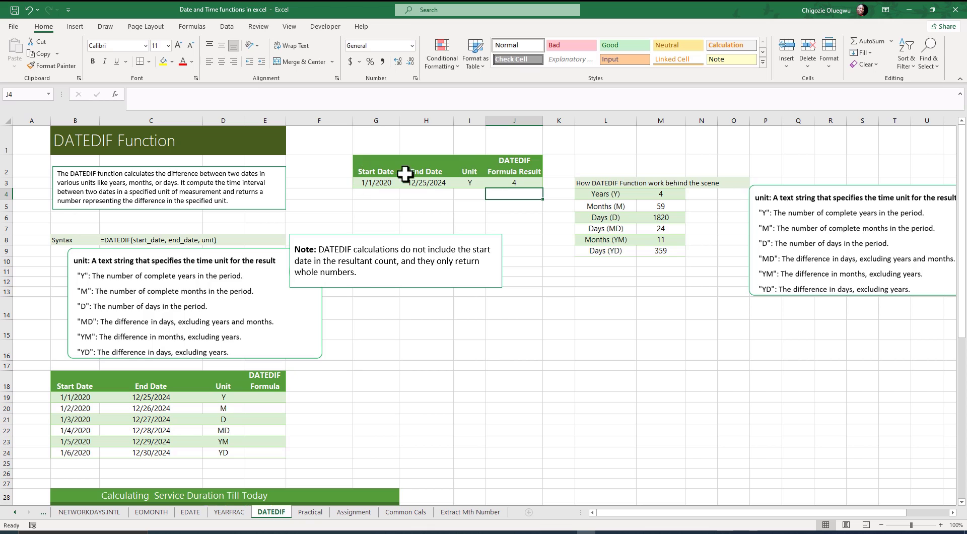
Step: Compare the DATEDIF formula result in J3 with the manual Years (Y) calculation in M4 and check the unit in I3
click(504, 184)
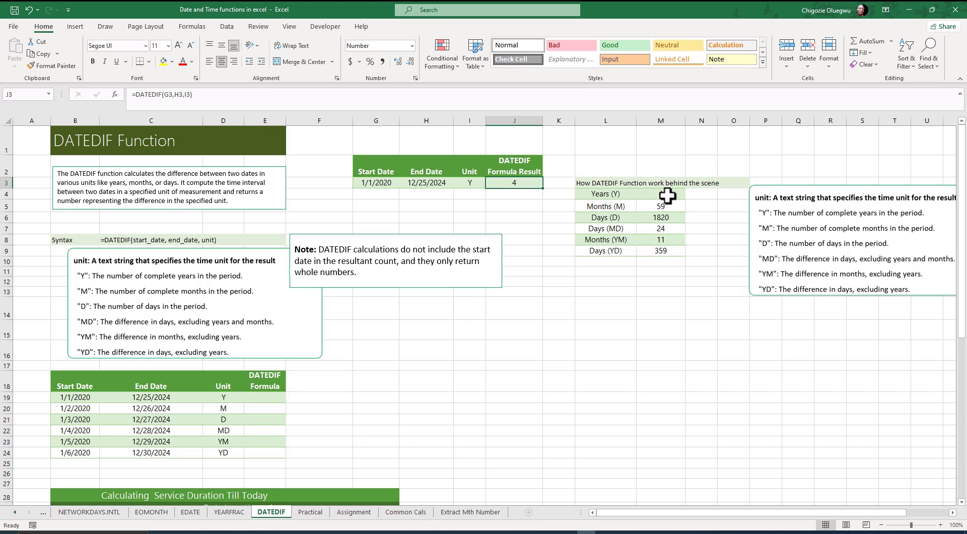
click(657, 195)
click(471, 184)
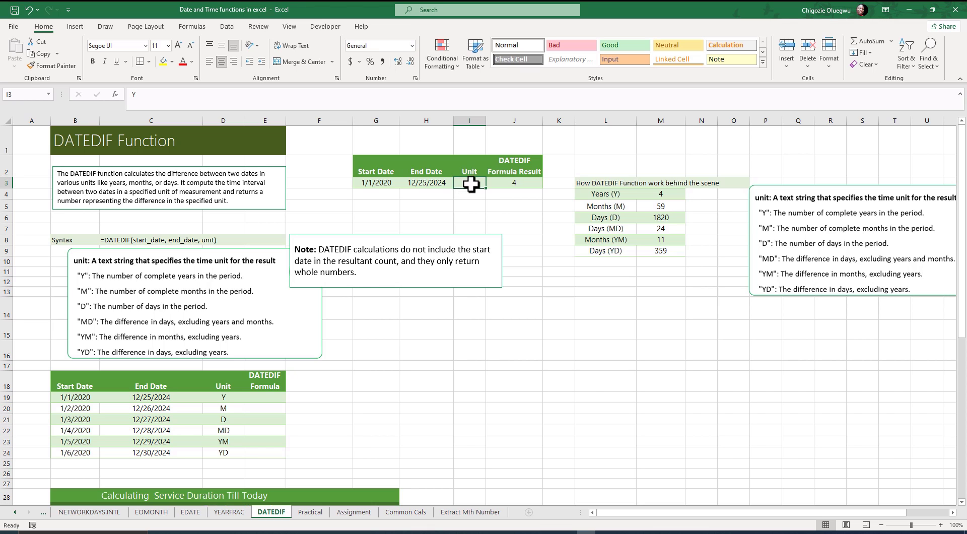
Step: Move the unit reference picture over the manual calculations in column L and set the unit in I3 to M
drag(784, 208, 610, 181)
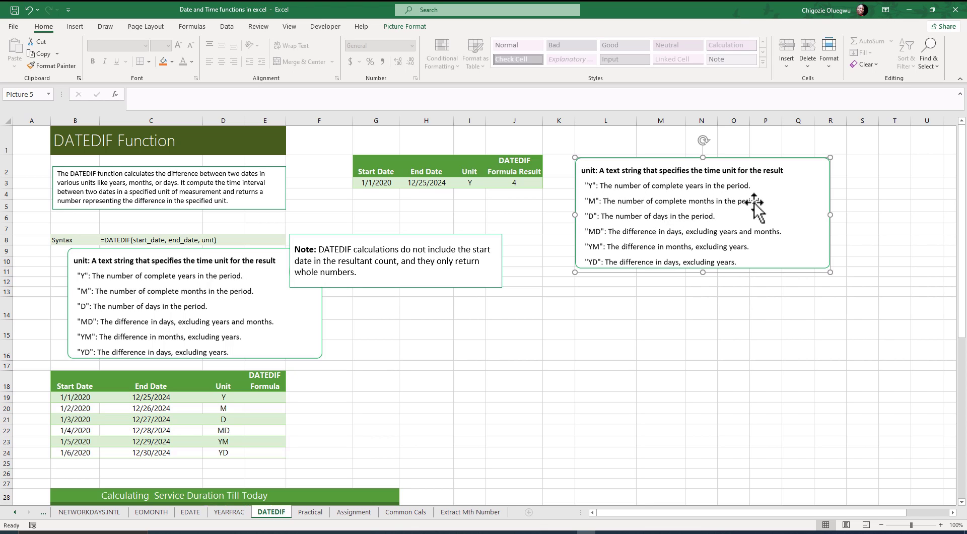
click(469, 183)
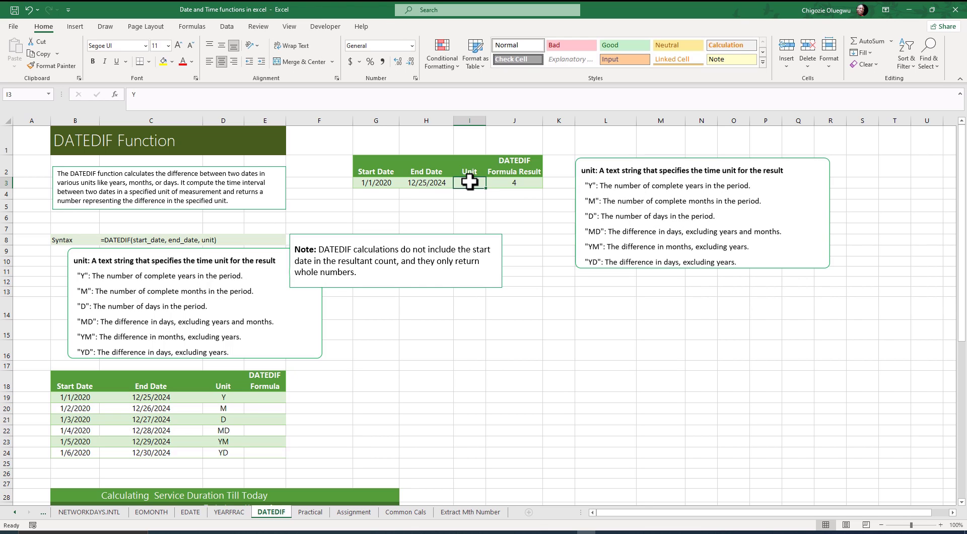
text(M)
key(Return)
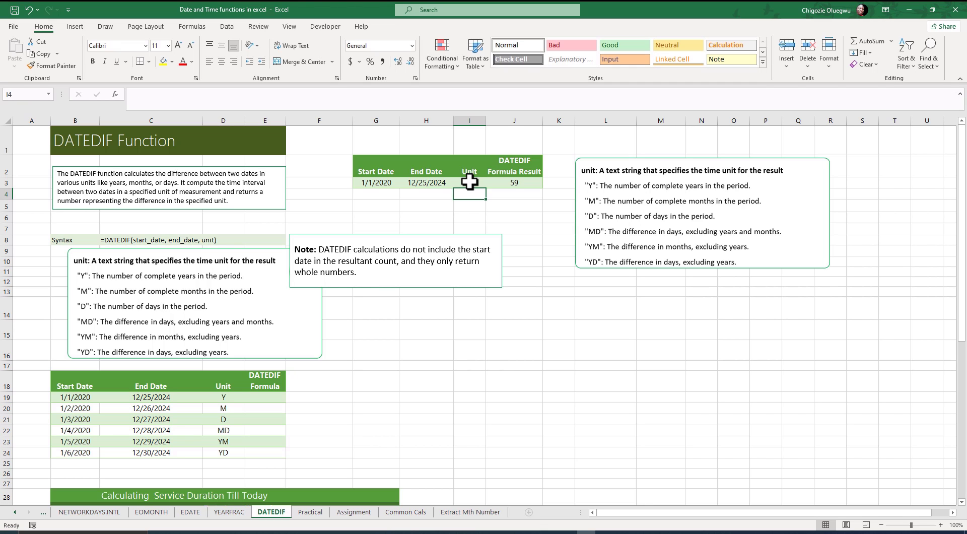
Step: Move the unit reference picture below the Months (M) row and compare the J3 result with the manual months value
click(503, 171)
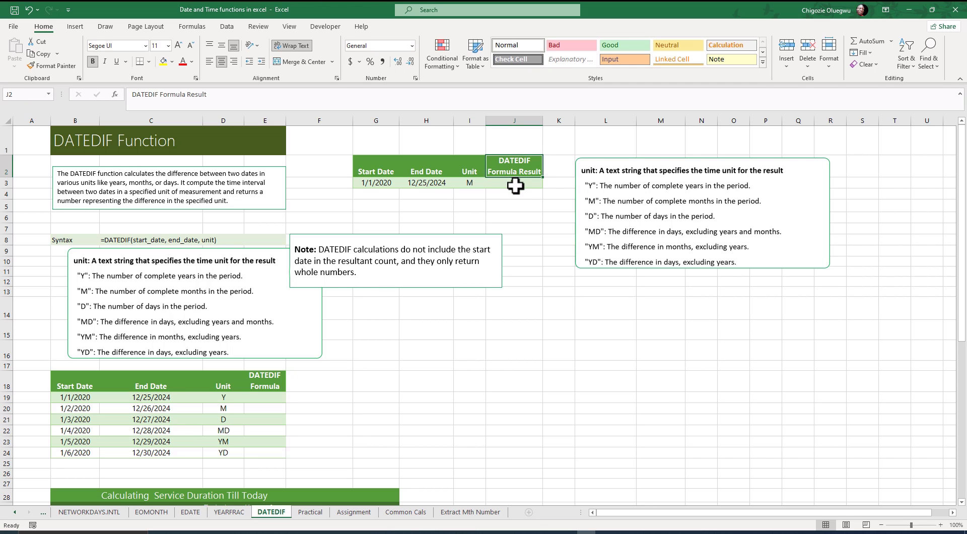
drag(603, 177, 598, 213)
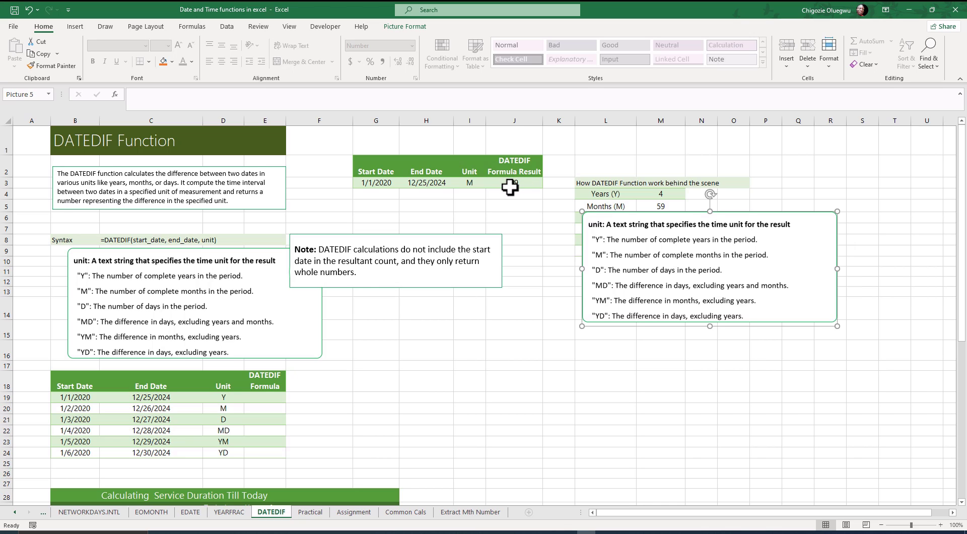
click(484, 186)
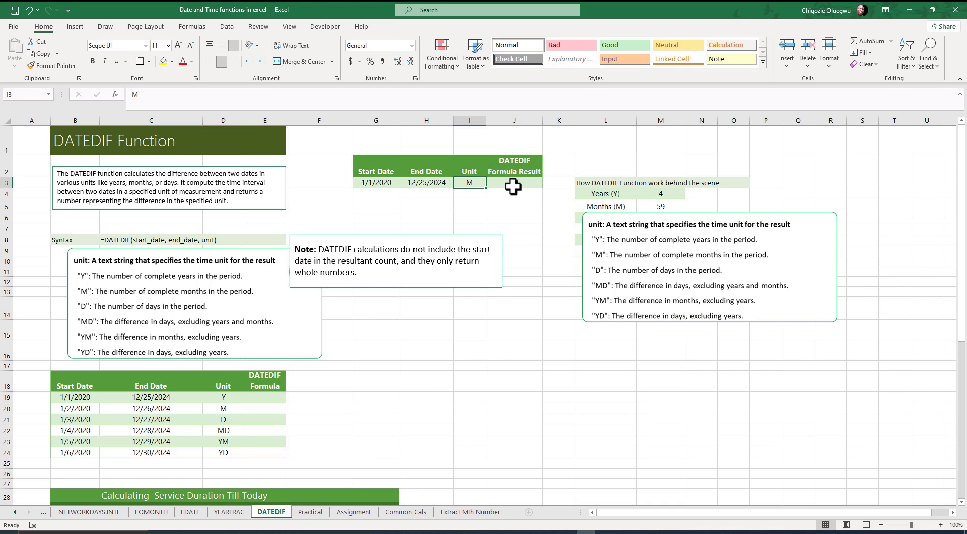
click(517, 184)
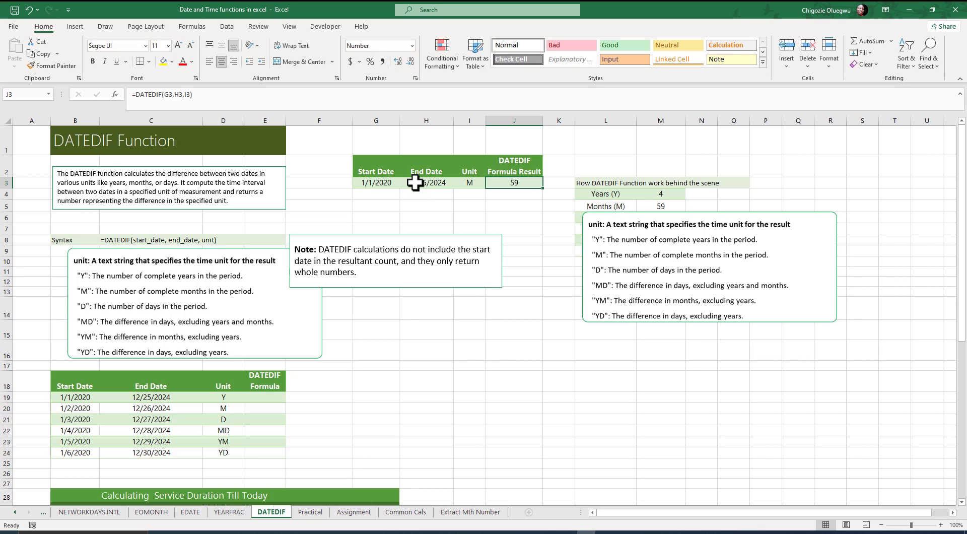
click(612, 221)
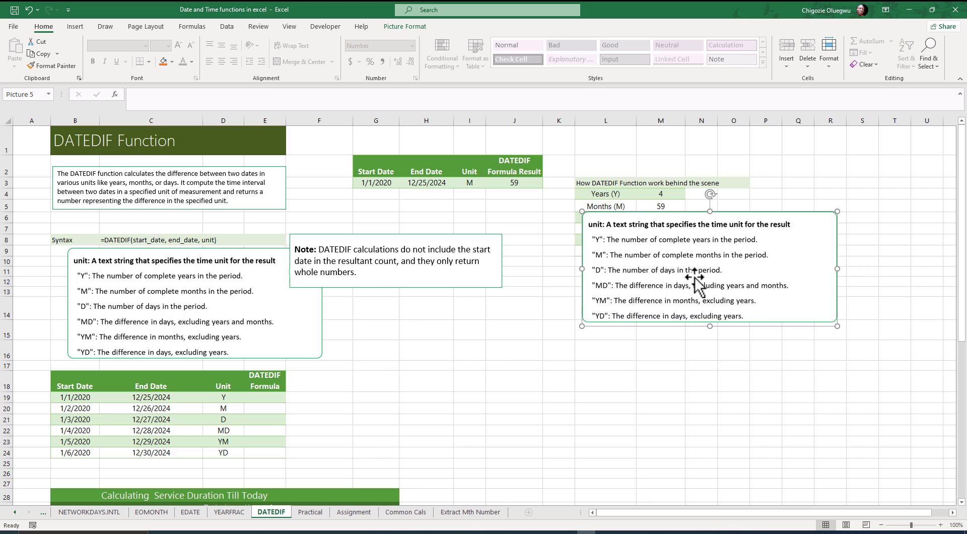
Step: Set the unit in I3 to D and move the unit reference picture down to row 17 to check the Days (D) formula in M6
click(470, 183)
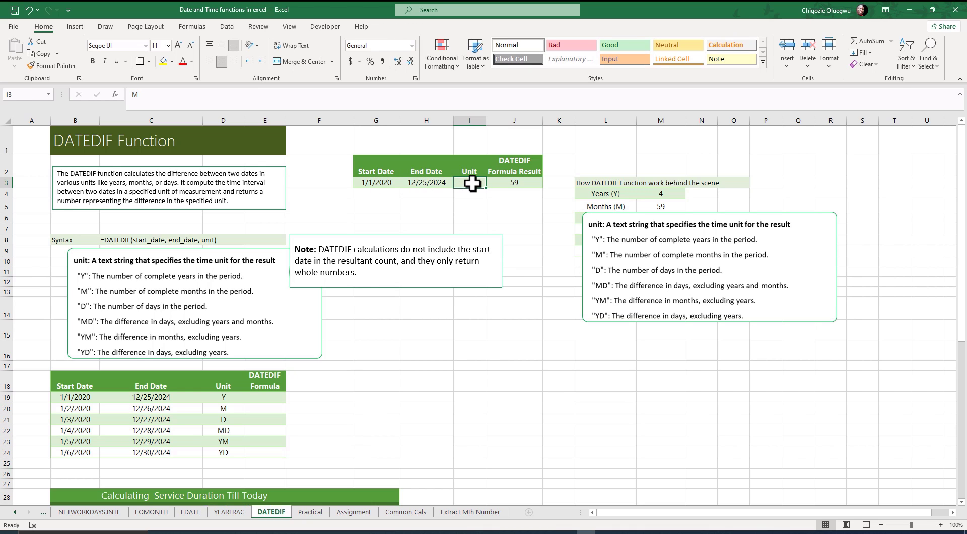
text(D)
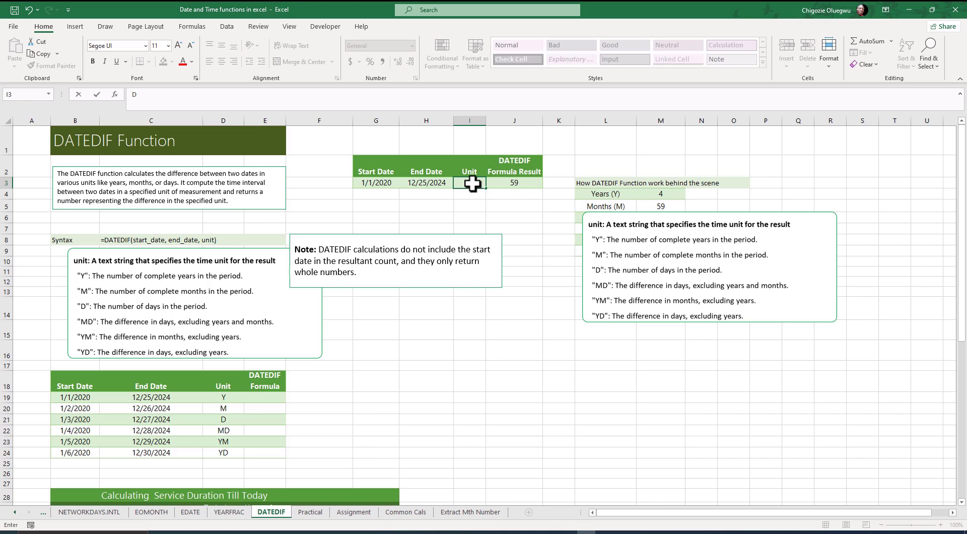
key(Return)
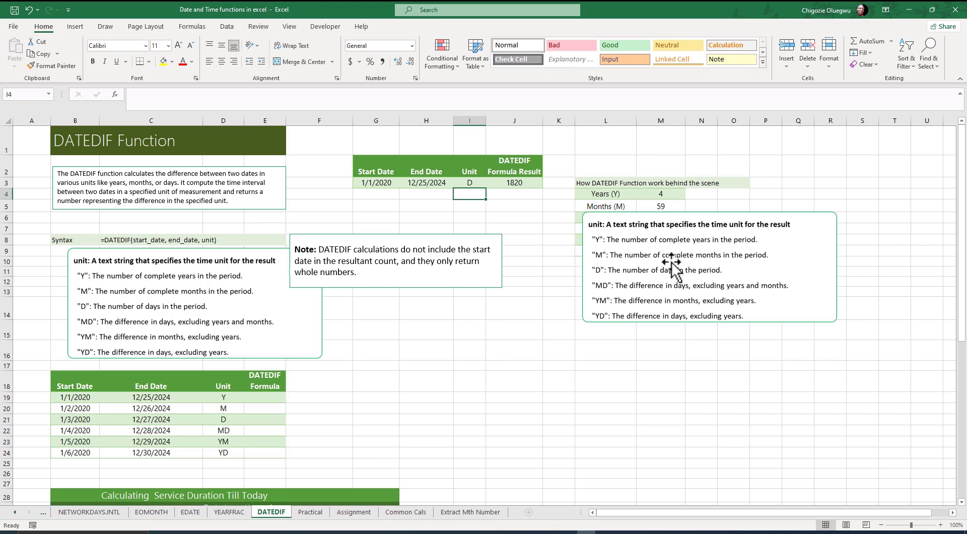
drag(672, 262, 684, 412)
click(665, 218)
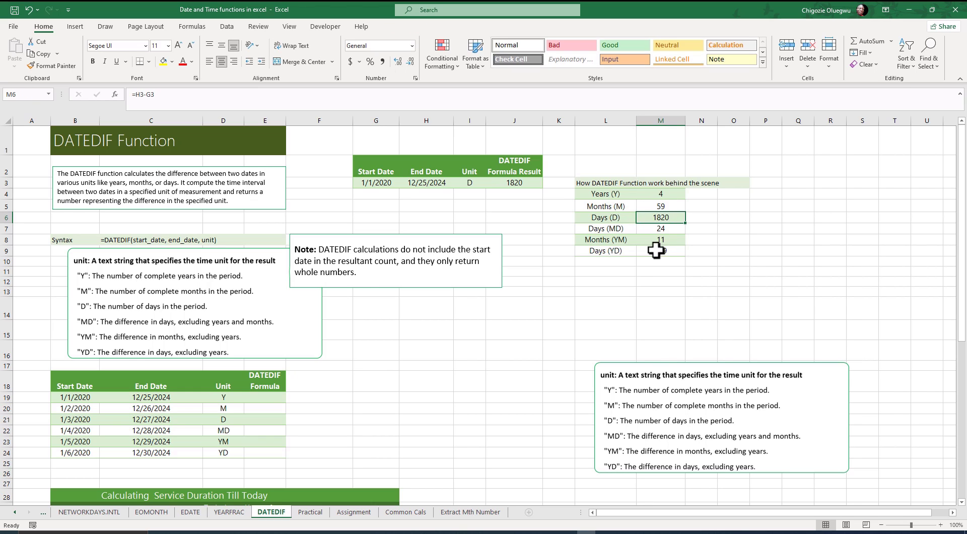
Step: Bring the unit reference picture back up over the manual calculations and set the unit in I3 to MD
key(ctrl+z)
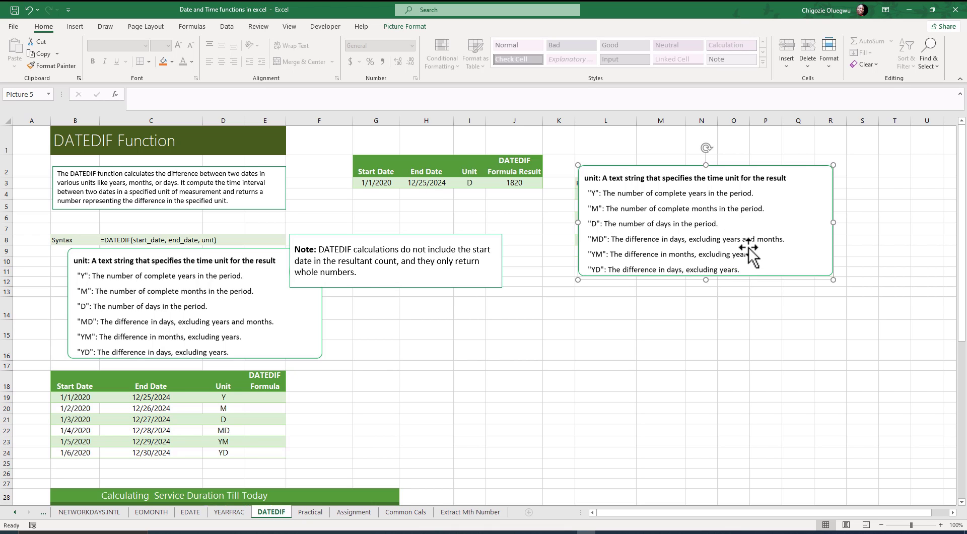
click(470, 184)
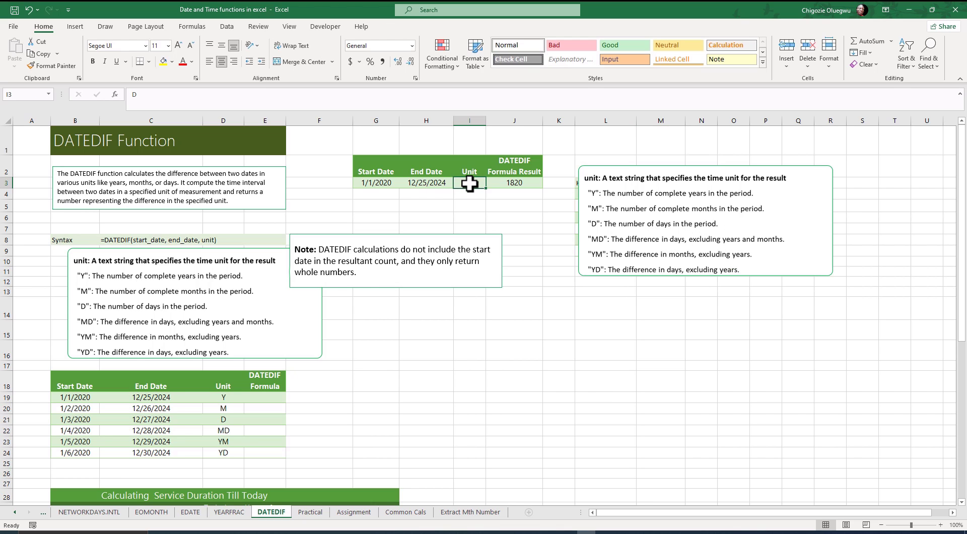
text(M)
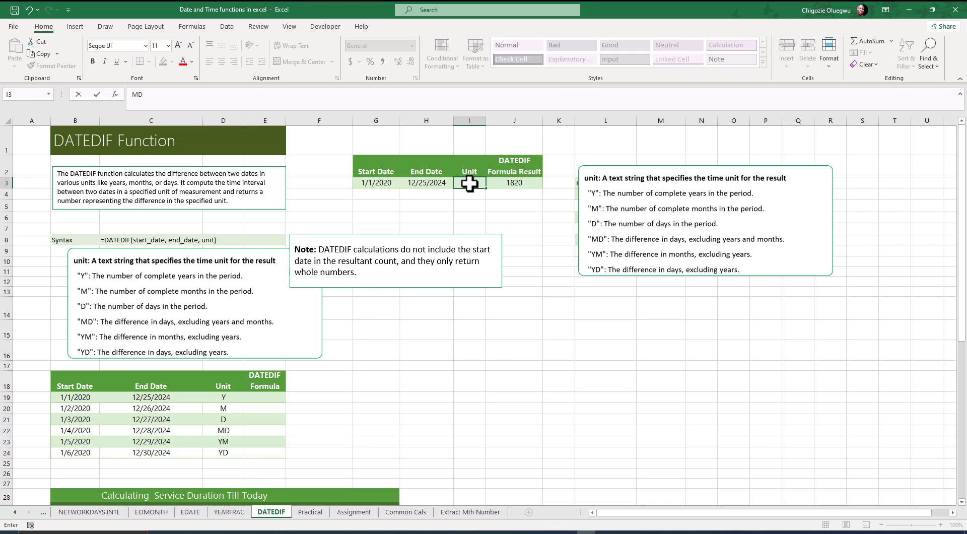
key(Return)
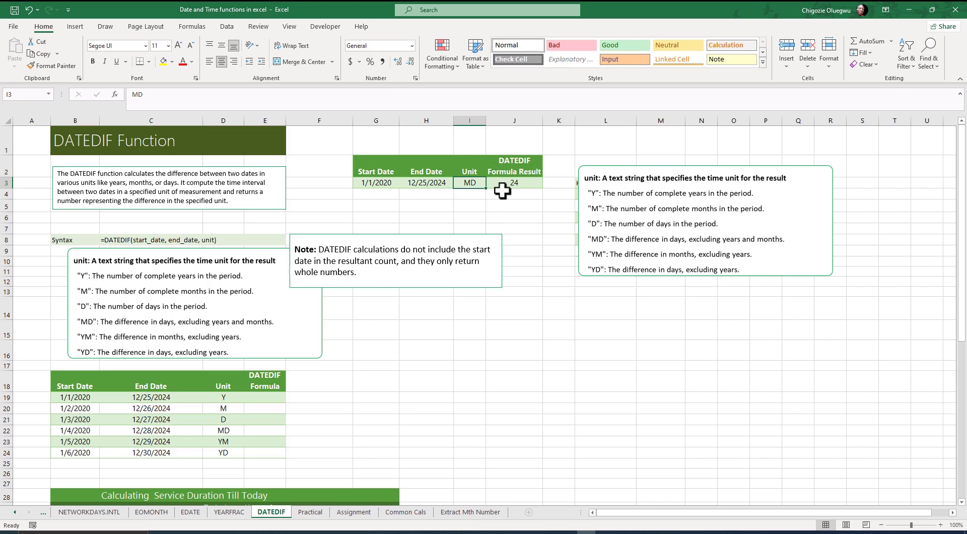
Step: Move the unit reference picture below the Years (Y) row and check the MD result in J3 against the dates in G3 and H3
drag(592, 195, 570, 231)
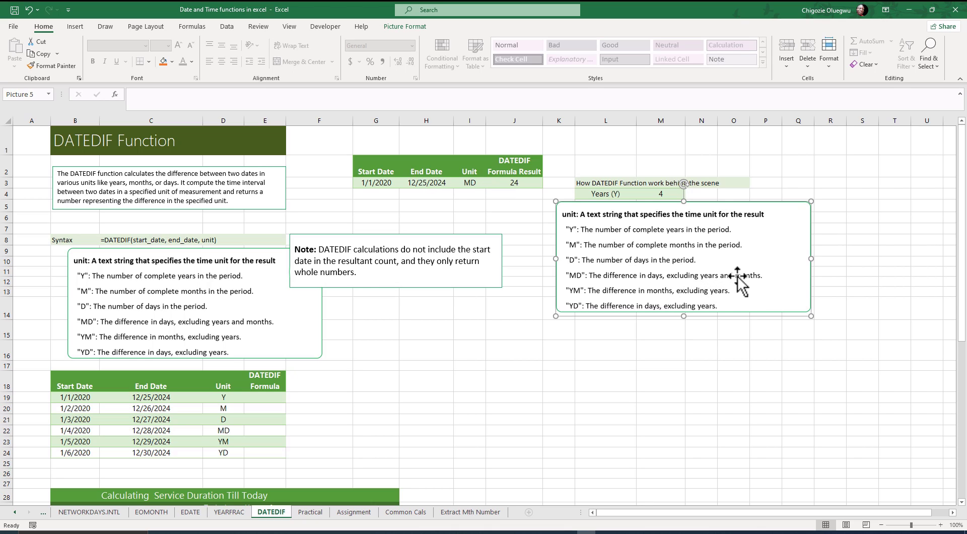
click(517, 184)
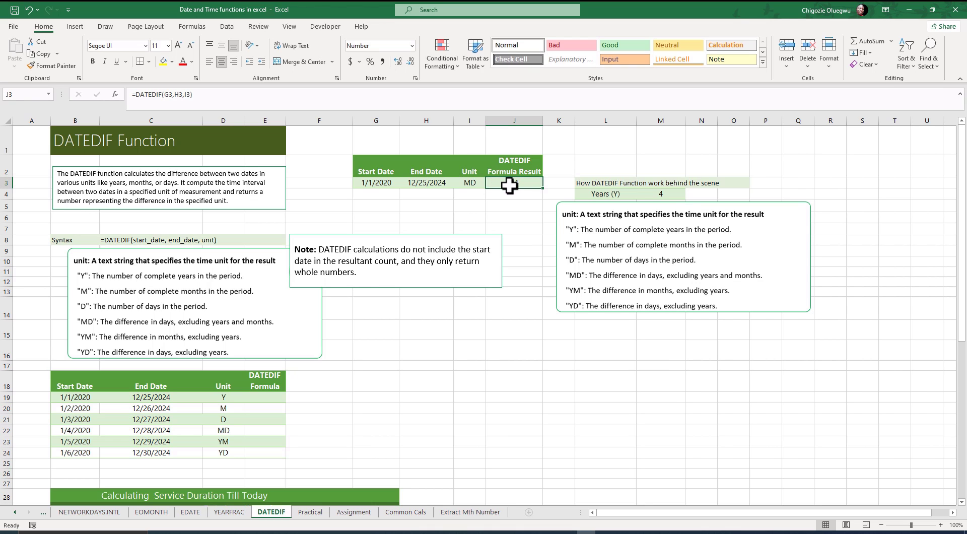
click(415, 183)
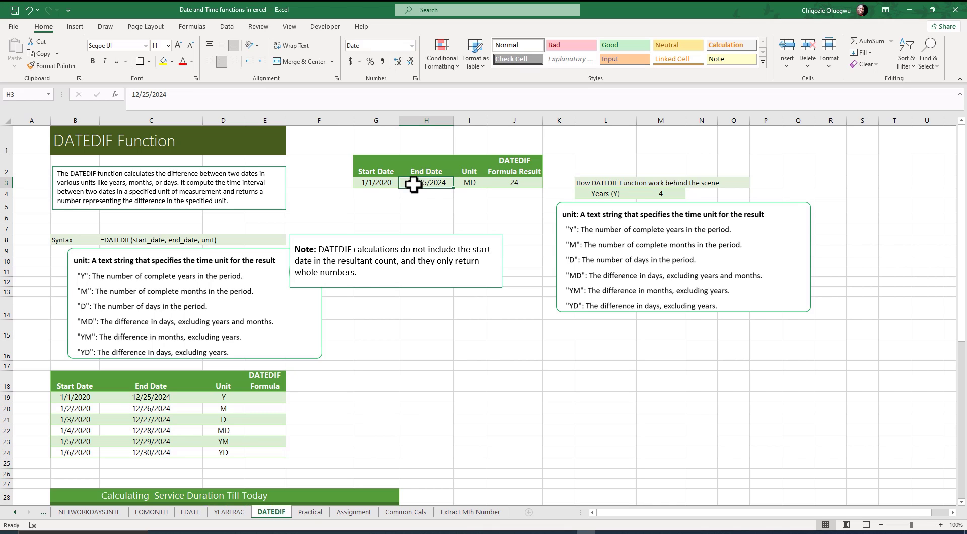
click(366, 185)
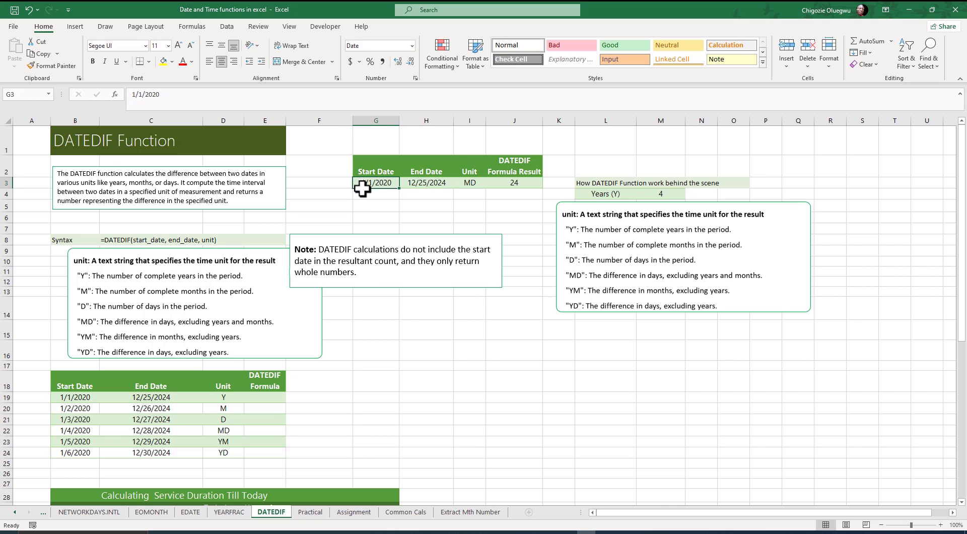
click(443, 186)
click(508, 186)
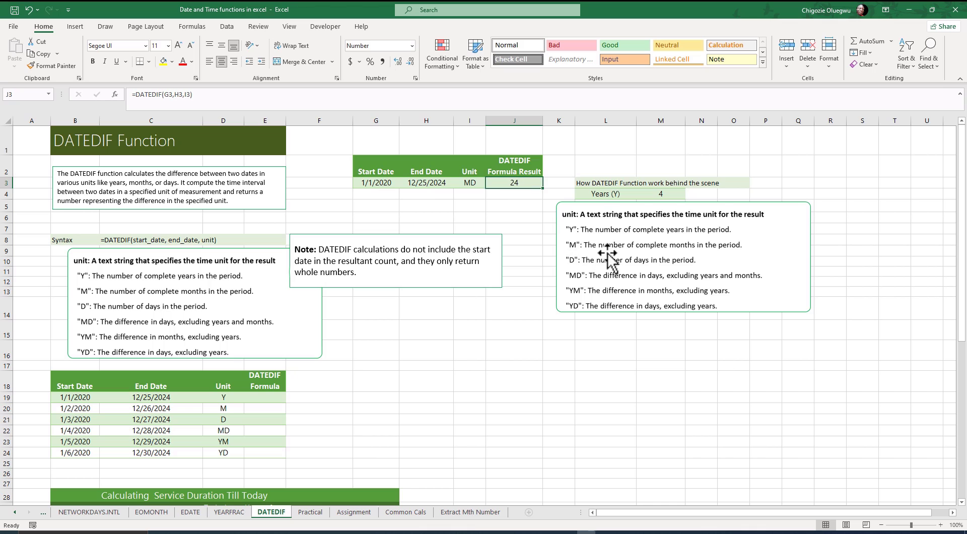
Step: Move the unit reference picture up over the manual calculations and set the unit in I3 to YM
drag(608, 252, 614, 207)
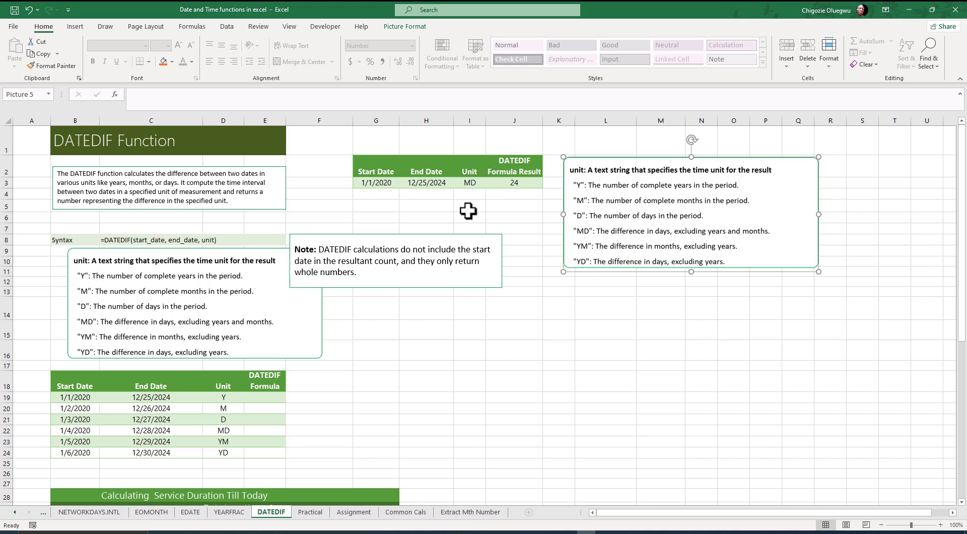
click(468, 183)
text(Y)
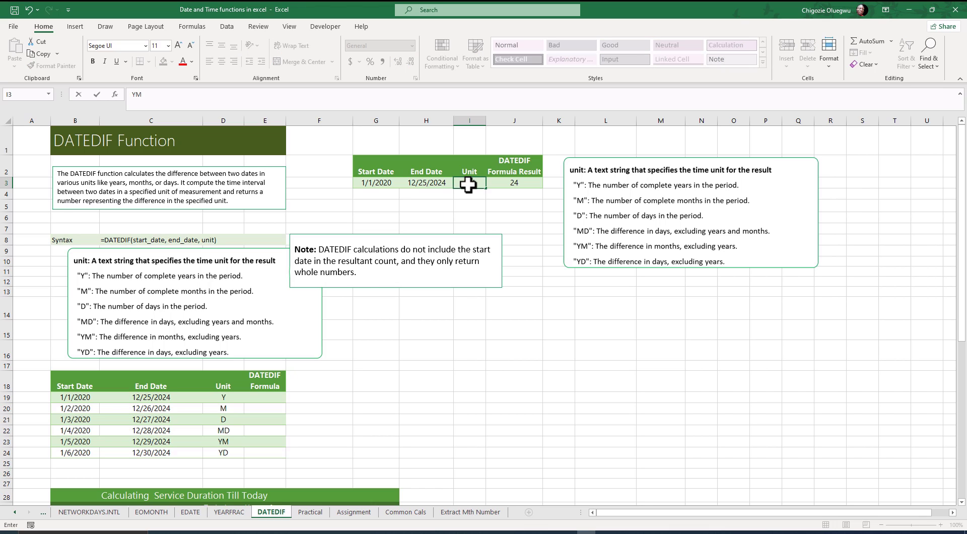
key(Return)
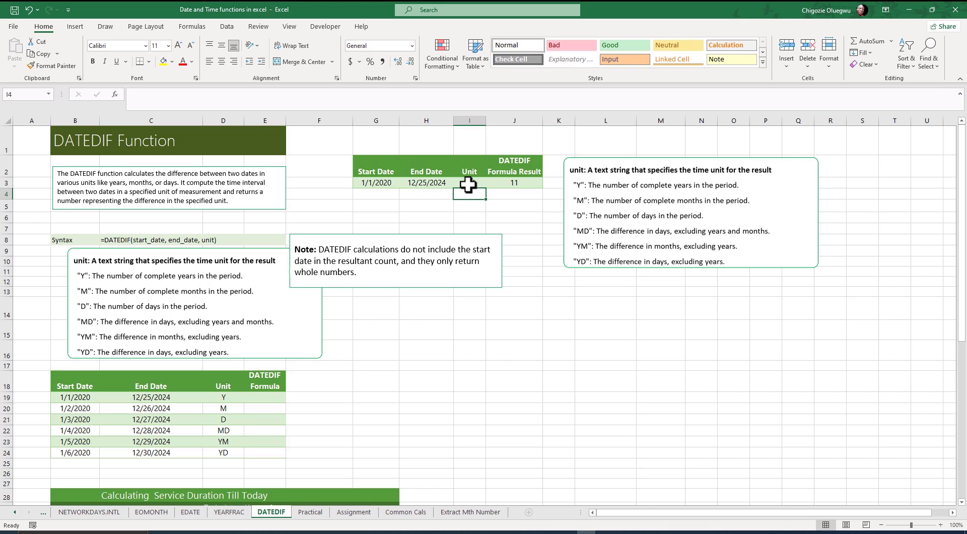
Step: Check the YM result in J3 against the end date in H3 and the start date in G3
click(519, 184)
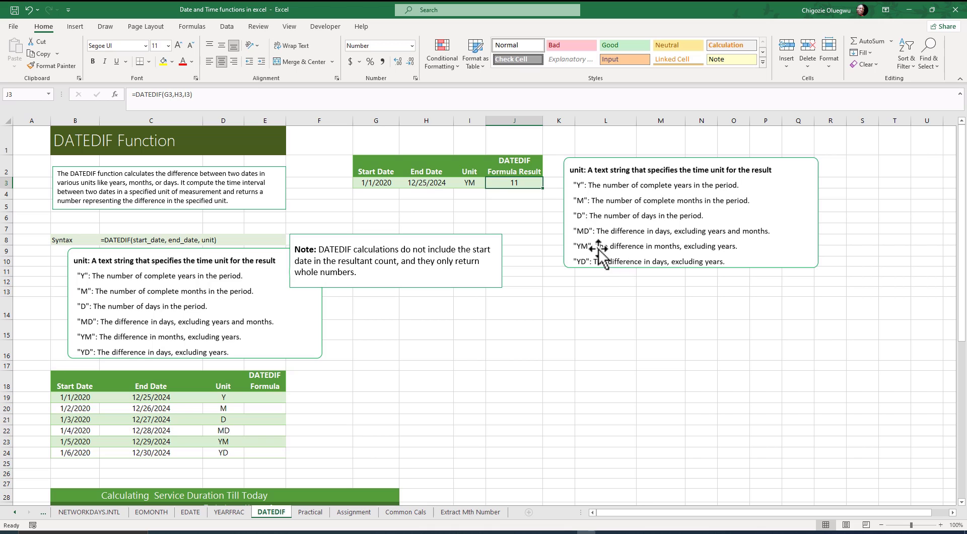
click(426, 184)
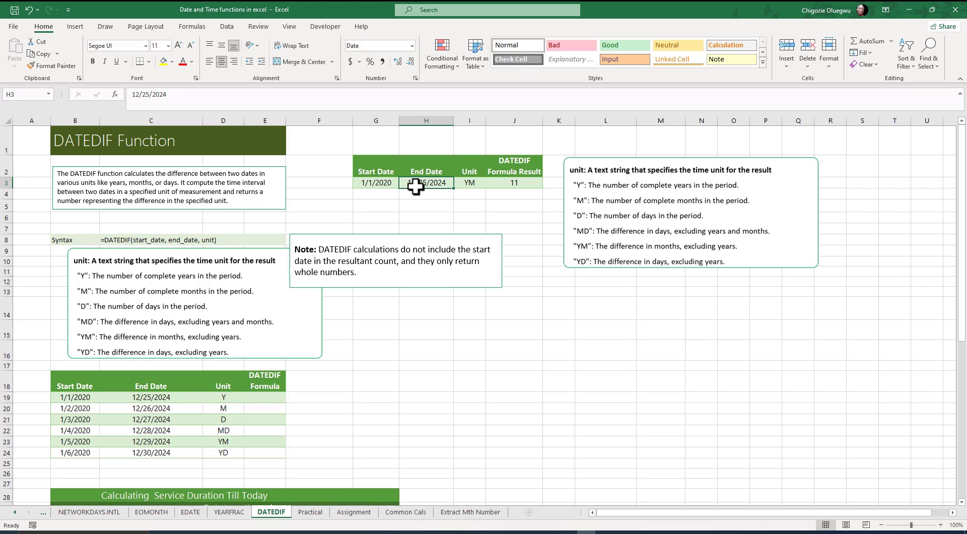
click(370, 182)
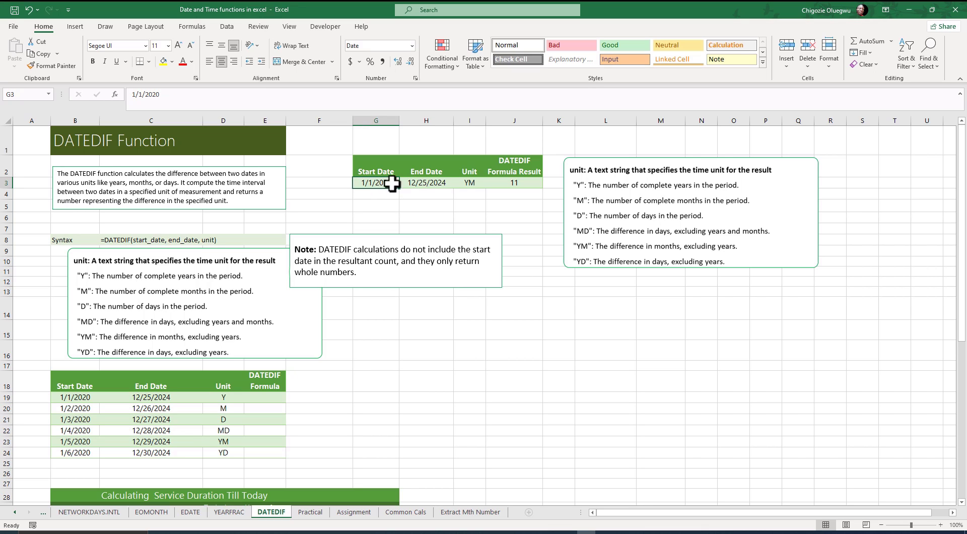
click(417, 183)
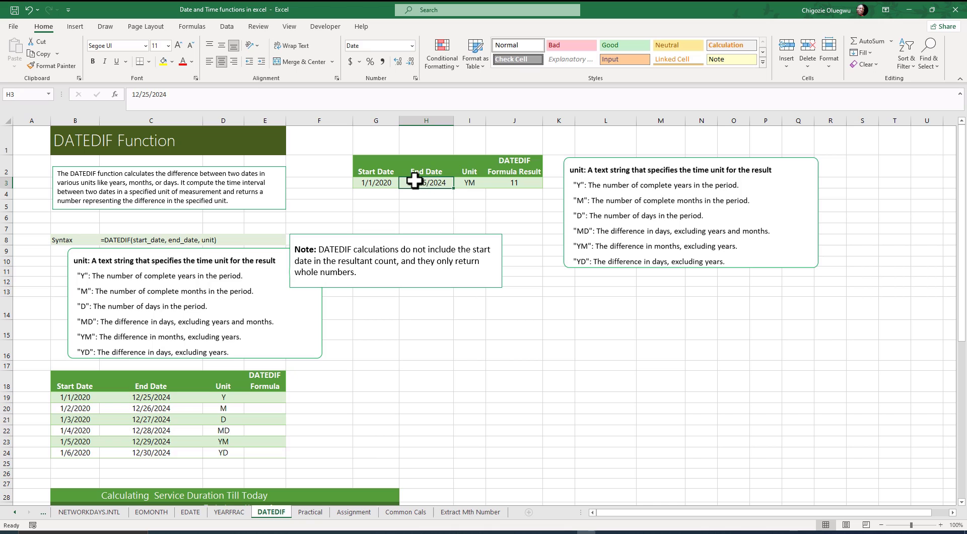
click(520, 183)
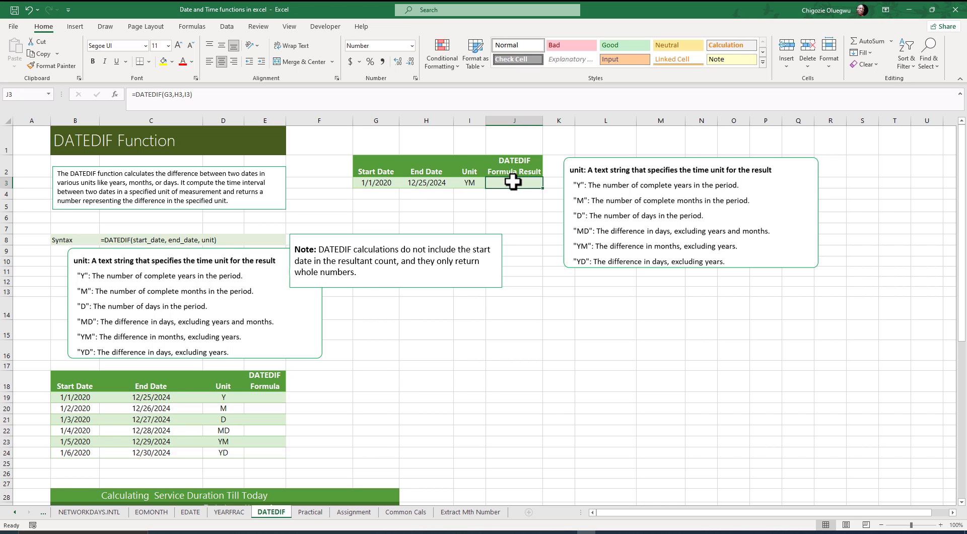
Step: Move the unit reference picture below the manual calculations and examine the Days (YD) formula in M9 without changing it
click(637, 223)
click(511, 183)
drag(584, 270, 615, 328)
click(669, 249)
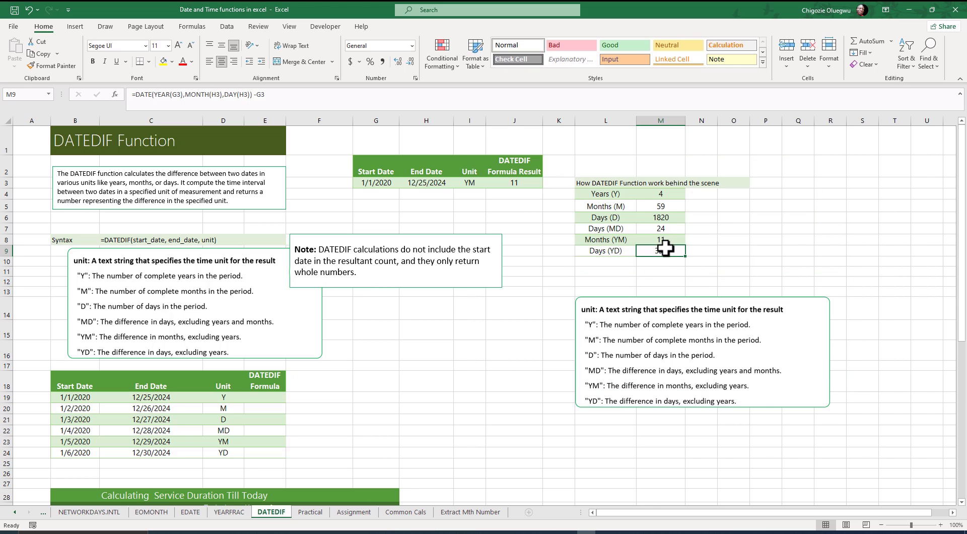
drag(276, 90, 130, 94)
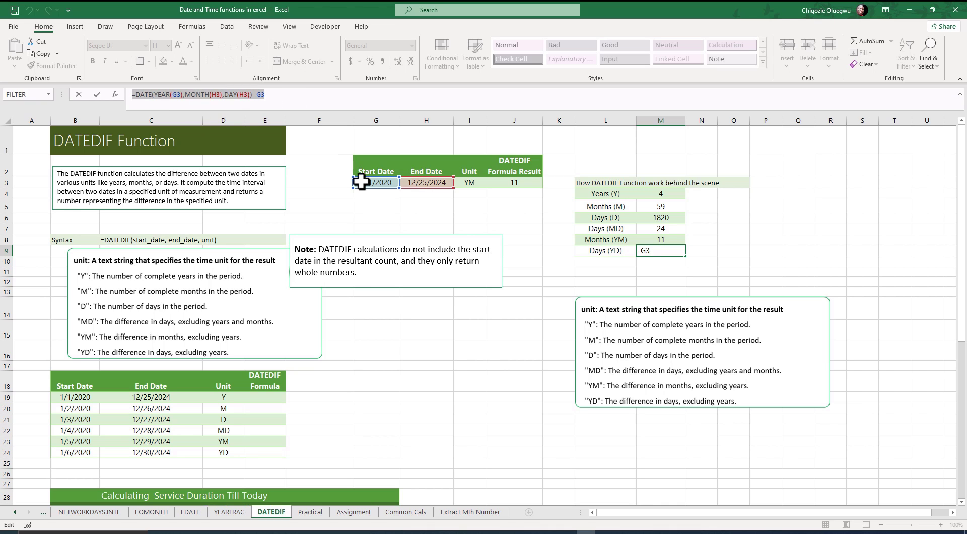
key(Escape)
key(ctrl+z)
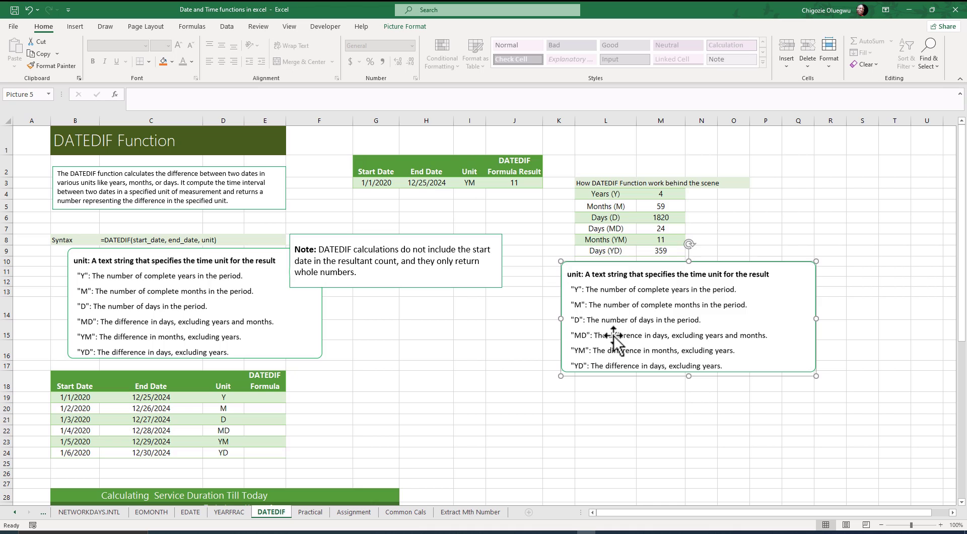
Step: Move the unit reference picture back up below the Months (M) row and set the unit in I3 to YD
drag(614, 336, 606, 288)
click(467, 182)
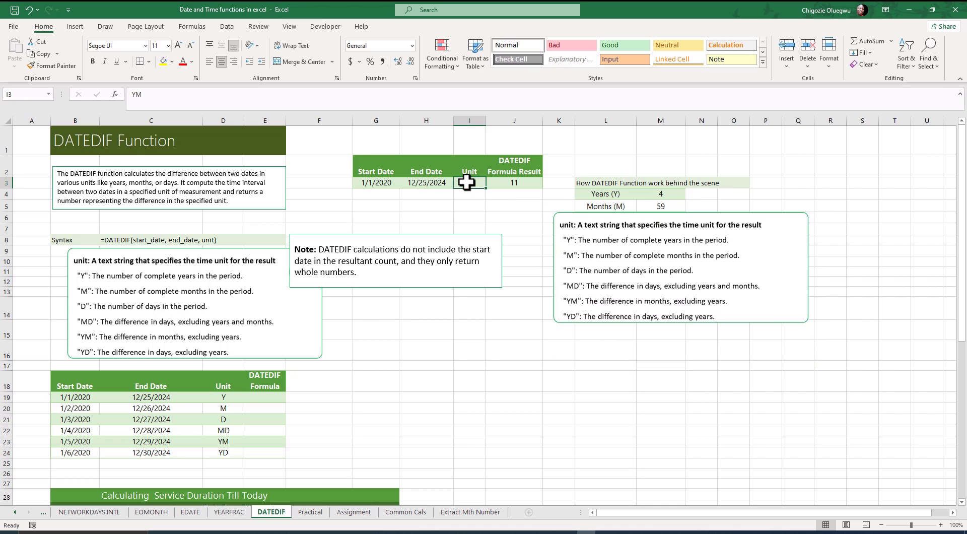
text(Y)
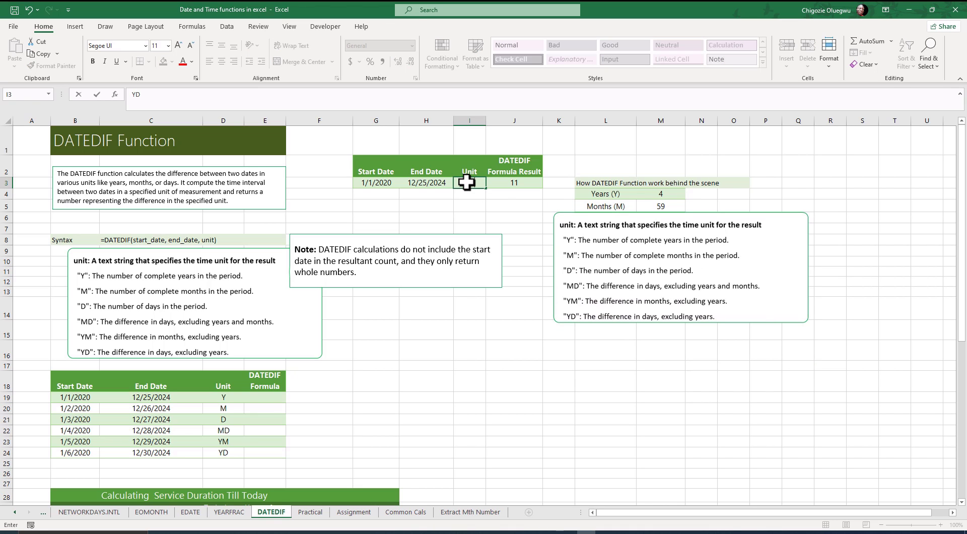
key(Return)
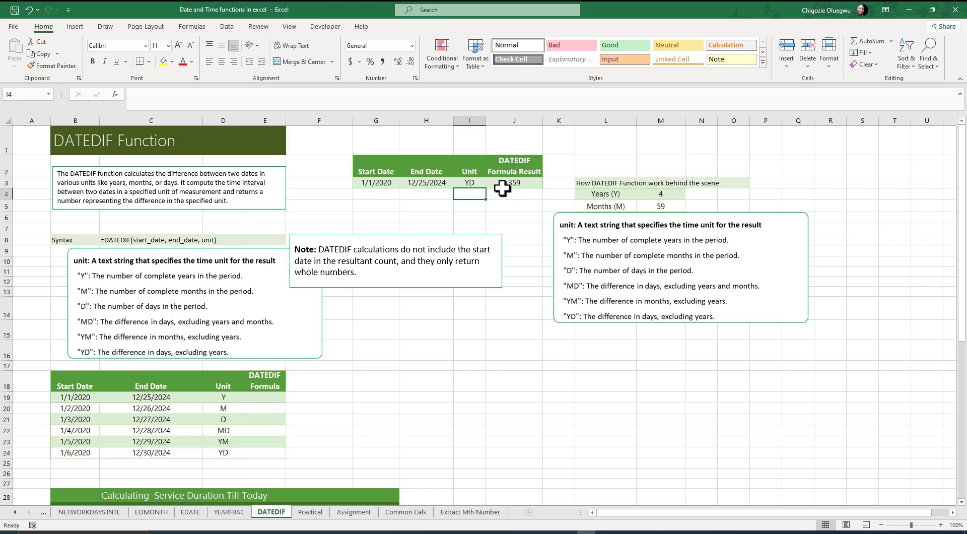
Step: Move the unit reference picture below the Days (YD) row and compare the J3 result with the manual values in M4:M9
drag(606, 232, 603, 289)
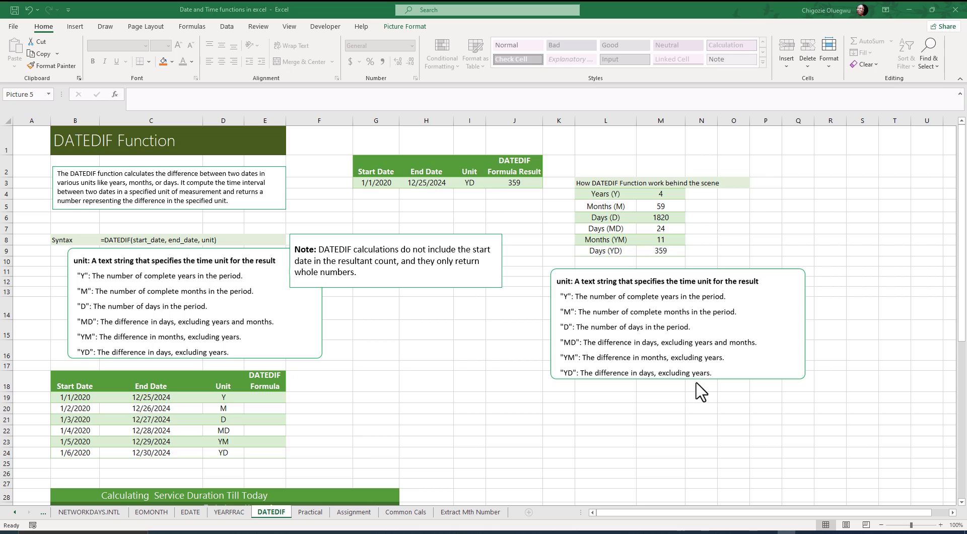
click(509, 184)
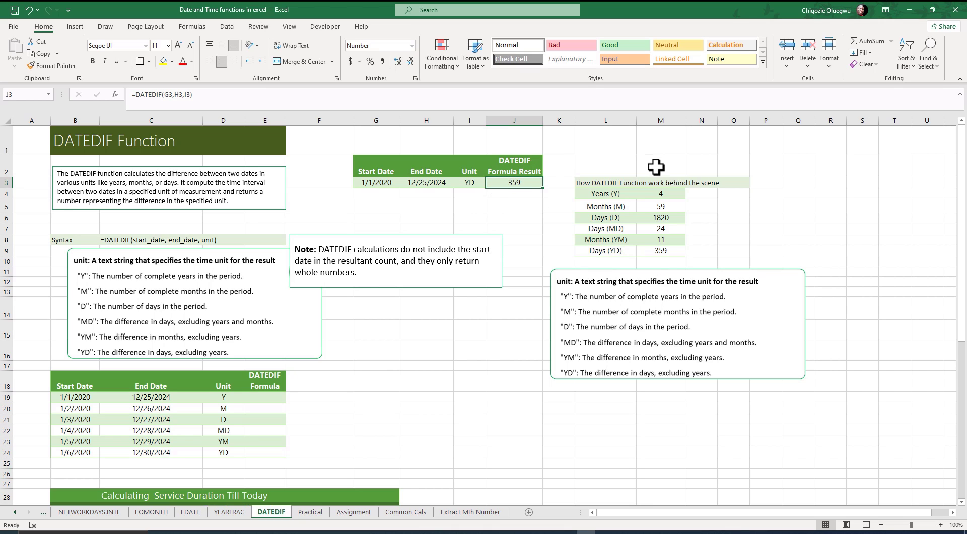
drag(660, 194, 660, 251)
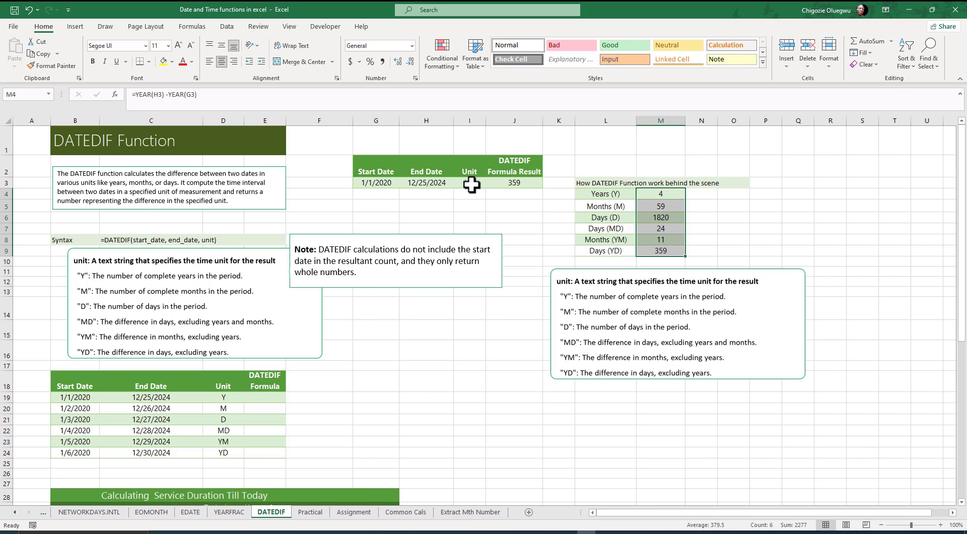
click(488, 218)
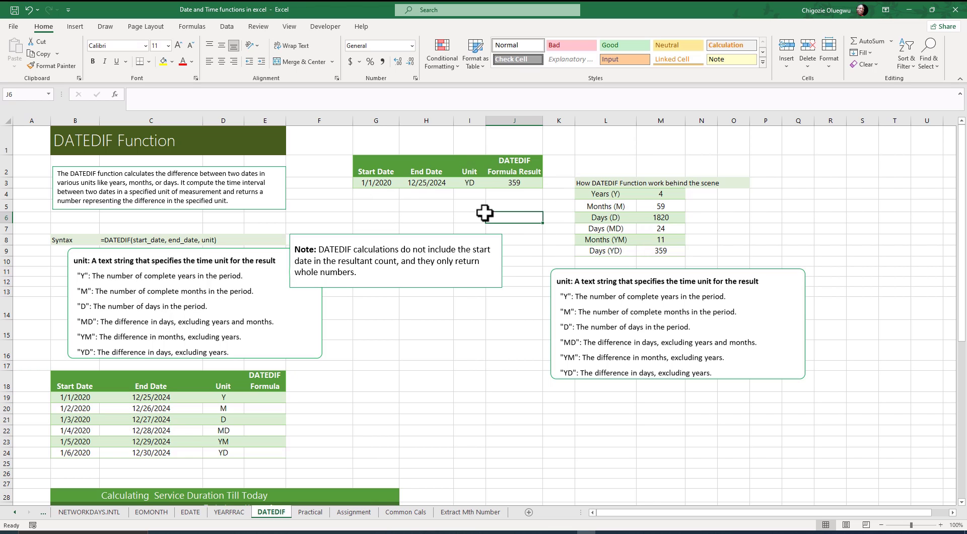
Step: Review the start date, end date and unit columns of the practice table in rows 18 to 24
scroll(326, 358, down, 2)
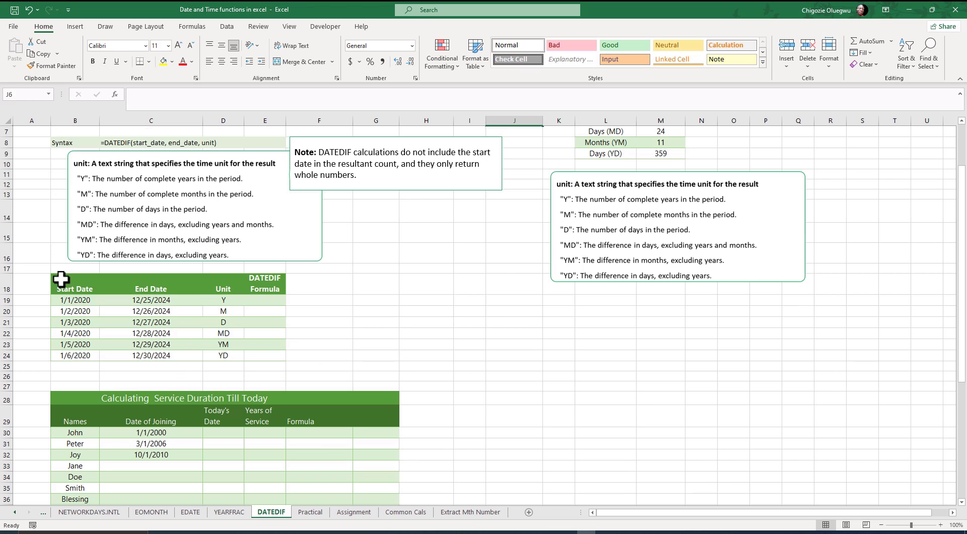
drag(60, 277, 74, 363)
drag(145, 290, 149, 367)
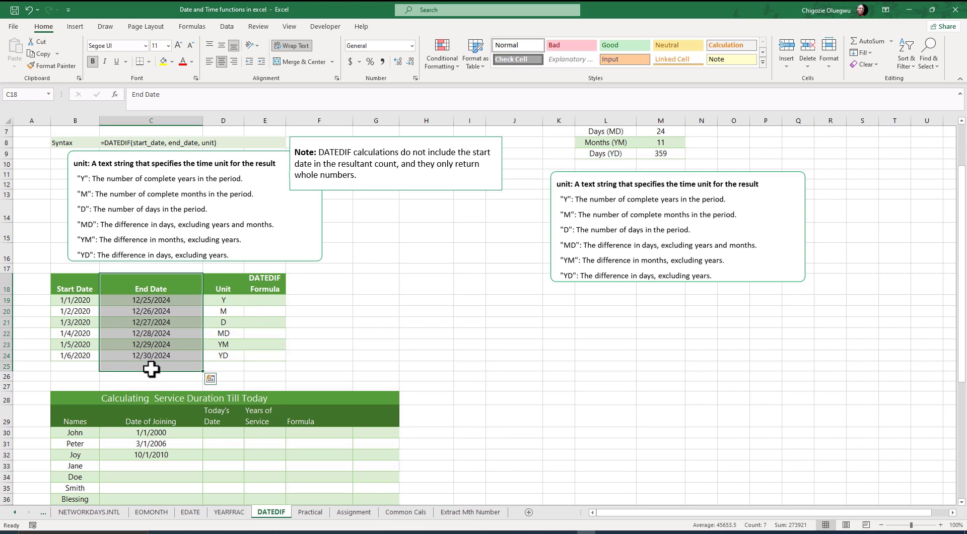
drag(223, 301, 222, 367)
click(261, 300)
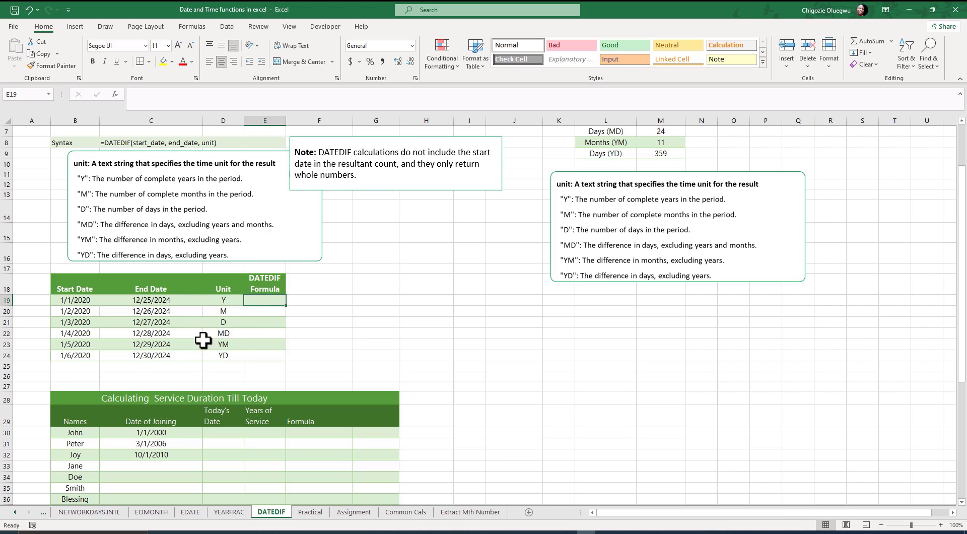
click(220, 303)
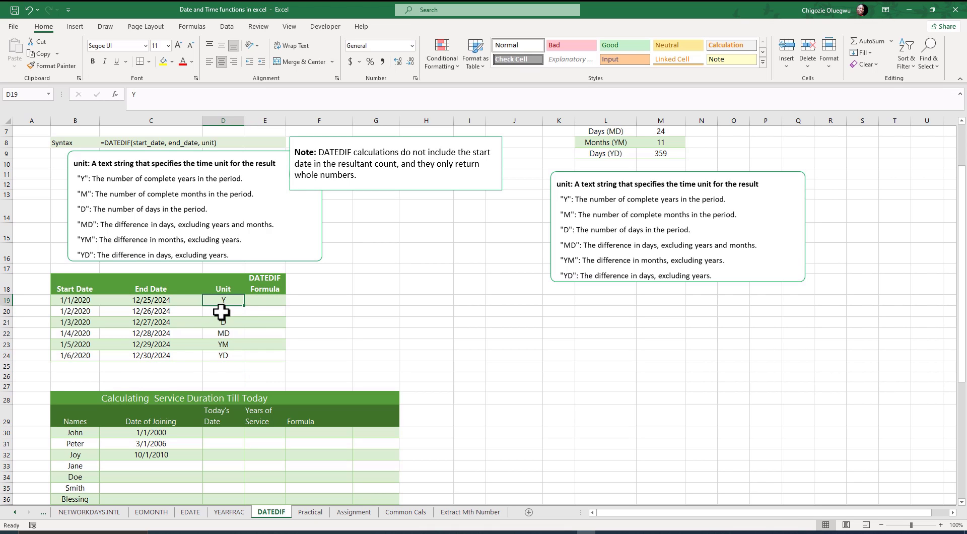
Step: Enter the formula =DATEDIF(B19,C19,D19) in E19 of the practice table
click(260, 298)
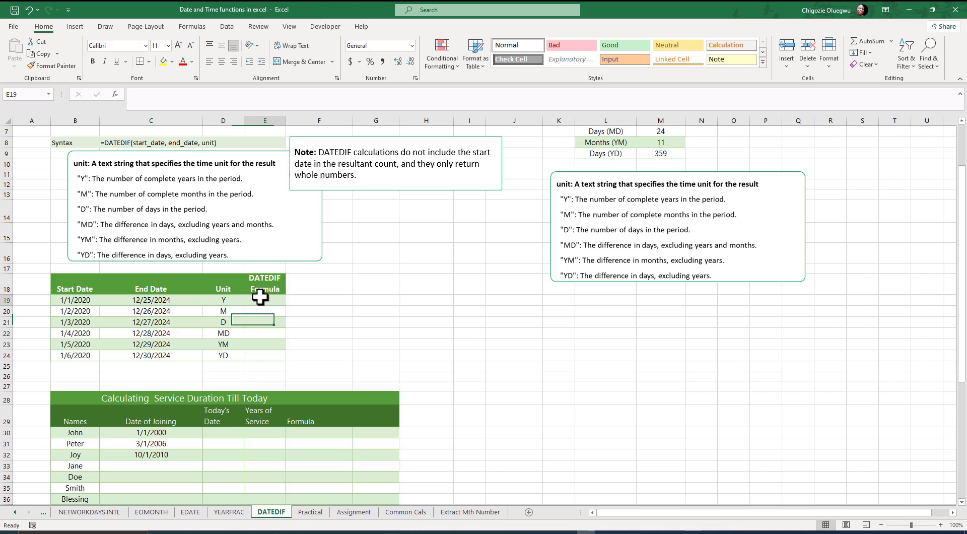
click(134, 97)
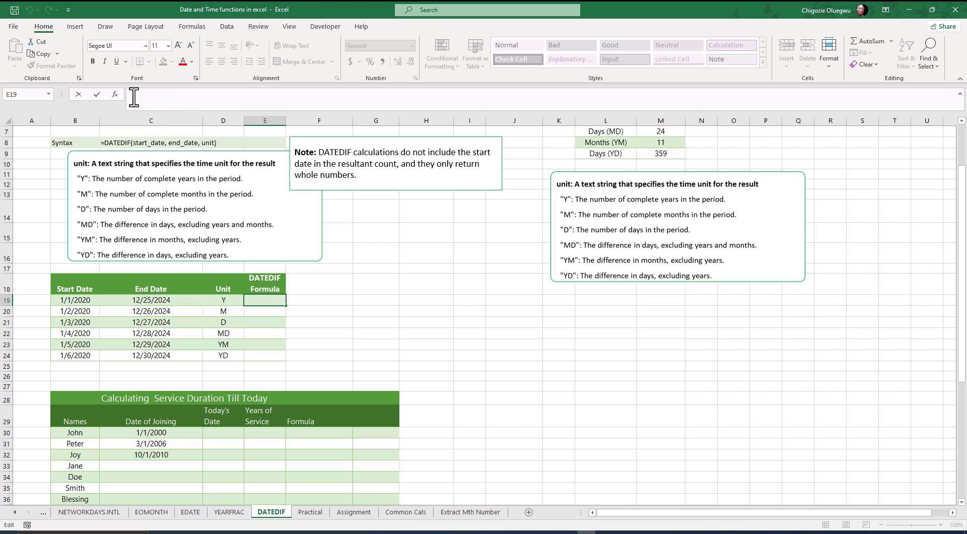
text(=DAE)
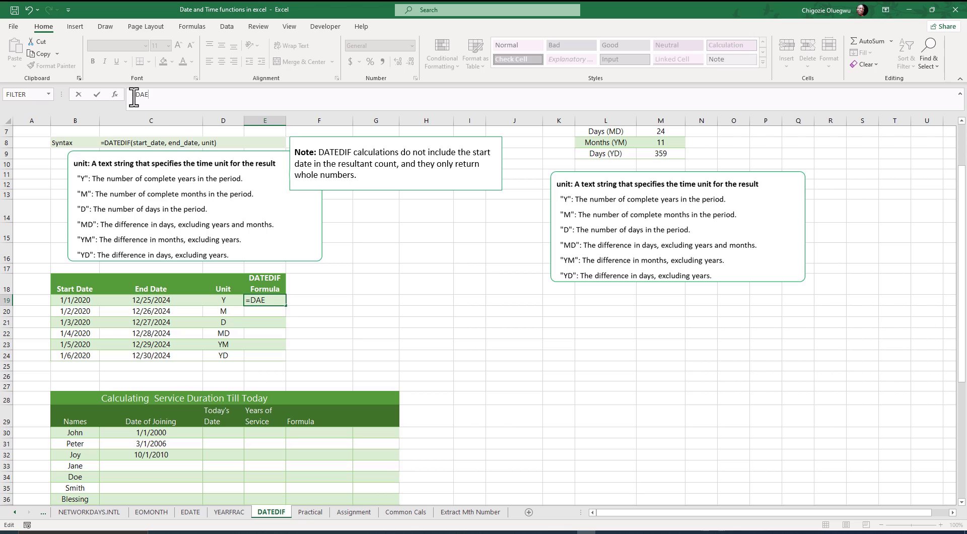
key(BackSpace)
text(TEDIF()
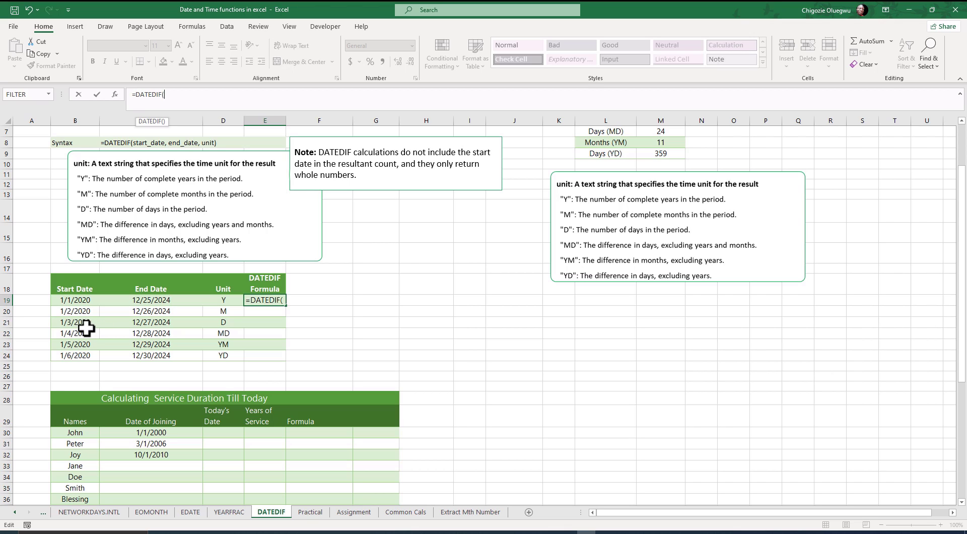
click(83, 302)
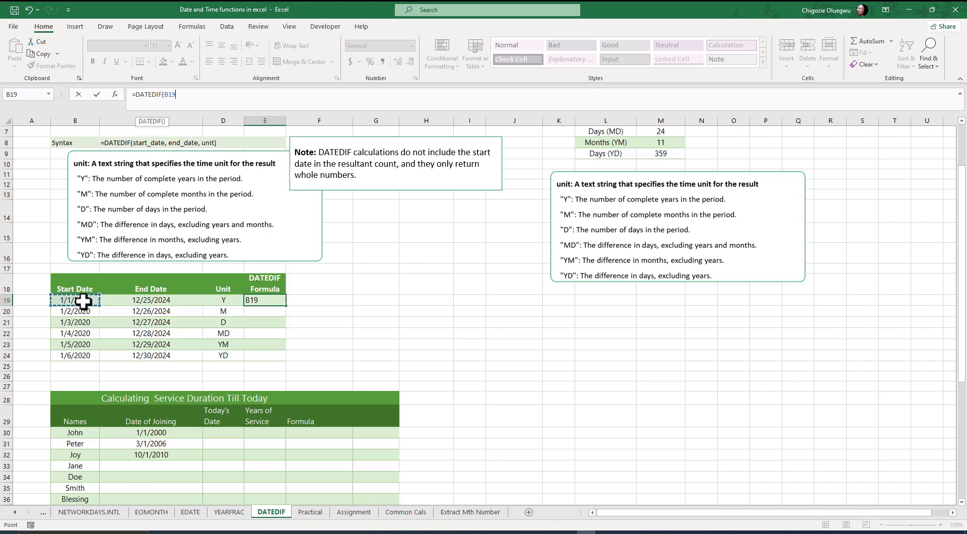
text(,)
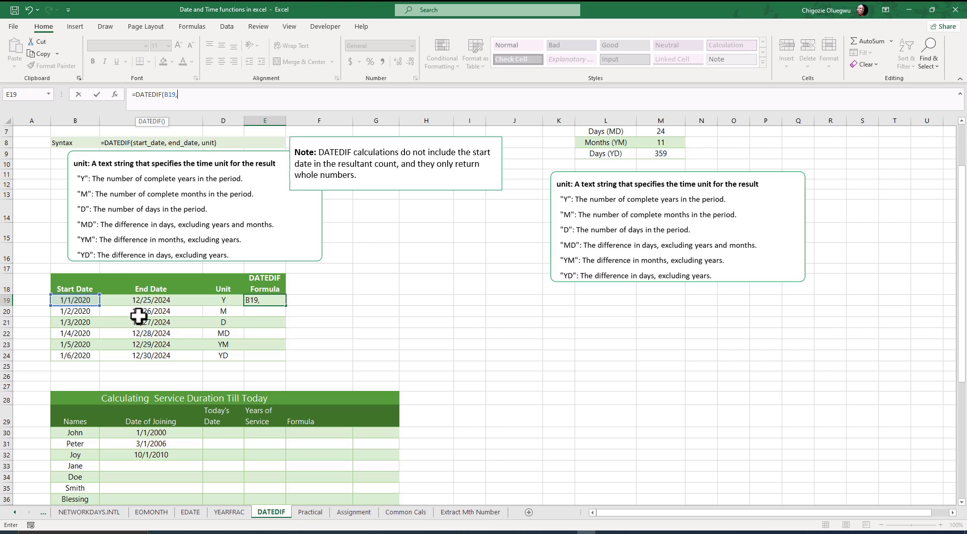
click(162, 303)
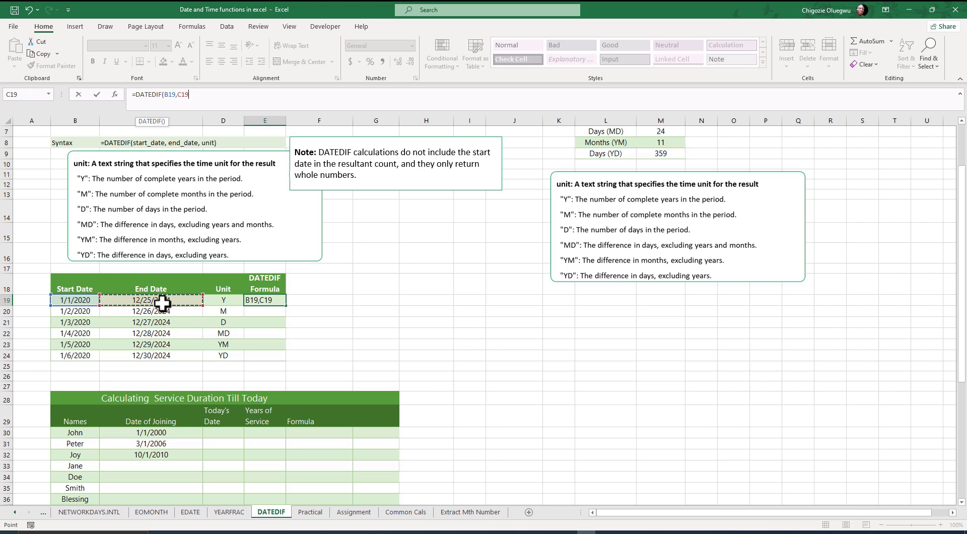
text(,)
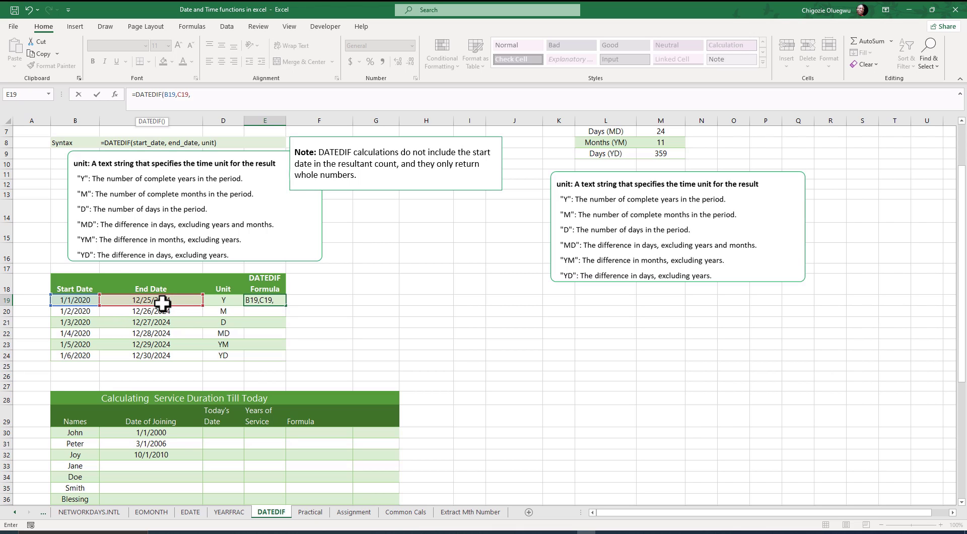
click(230, 300)
text())
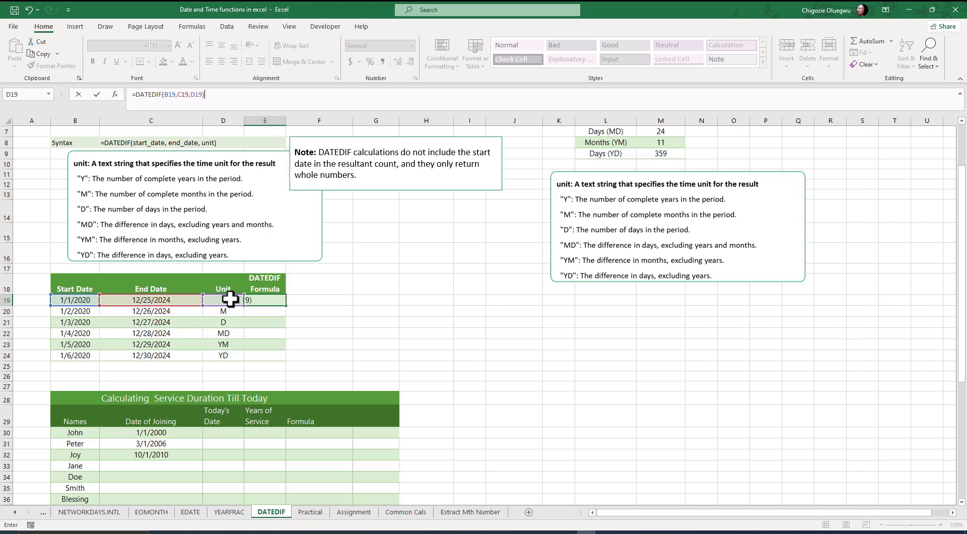
key(Return)
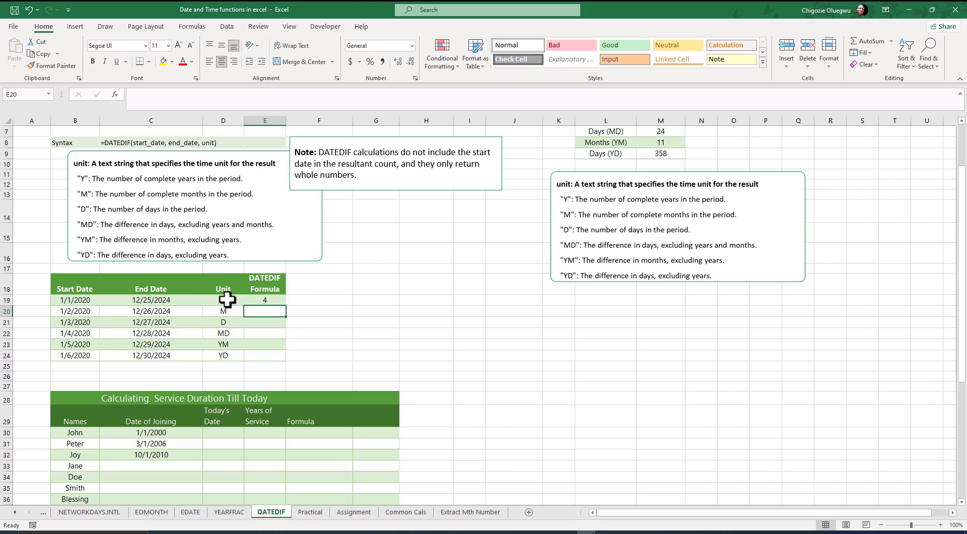
Step: Fill the DATEDIF formula from E19 down to E24 and check the copied formula in the YD row
click(275, 301)
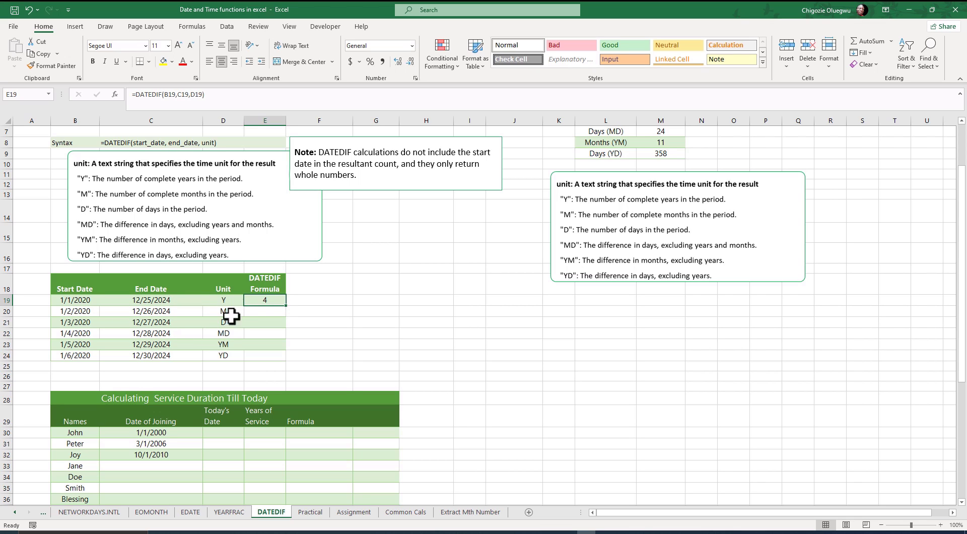
drag(288, 308, 265, 322)
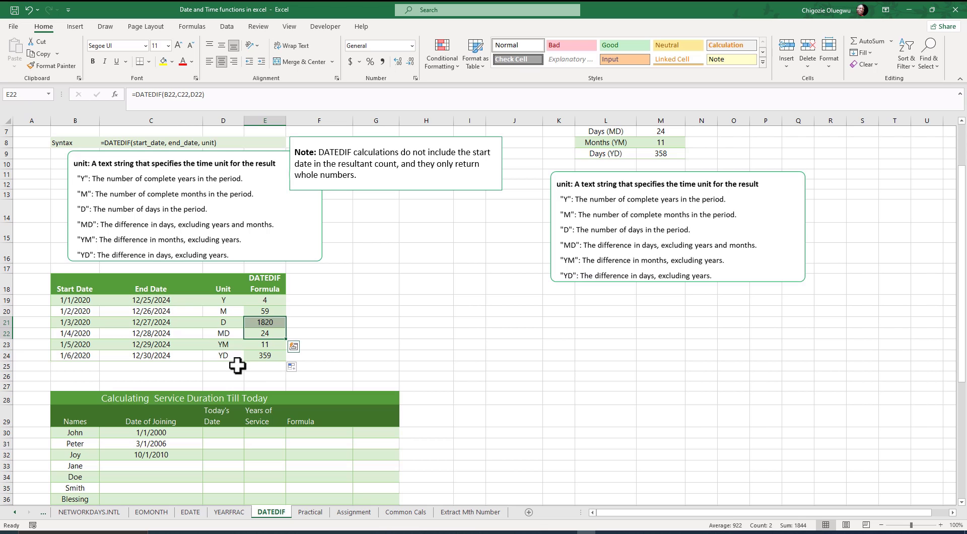
click(266, 354)
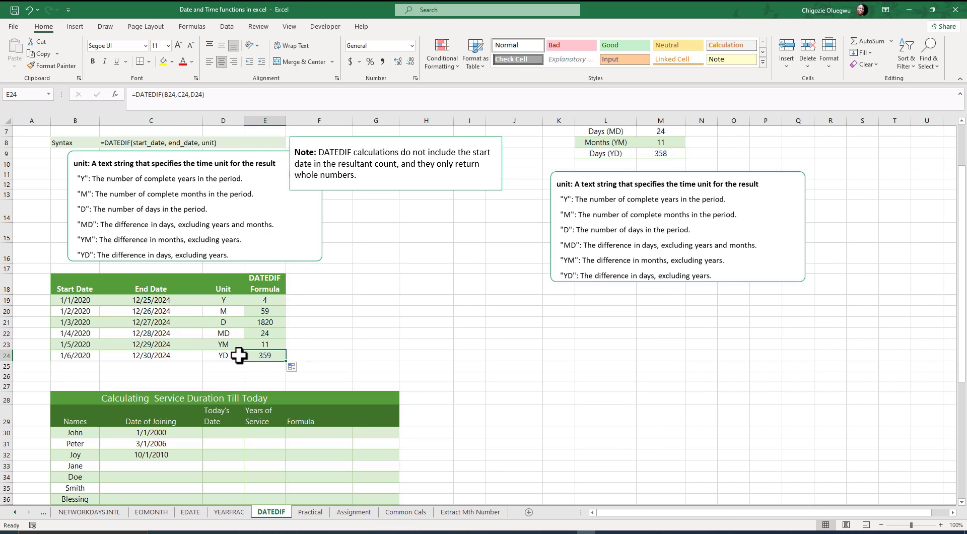
Step: Review the names, joining date, today's date, years of service and formula columns of the service duration table in rows 28 to 36
click(223, 422)
scroll(452, 325, up, 2)
scroll(396, 378, down, 1)
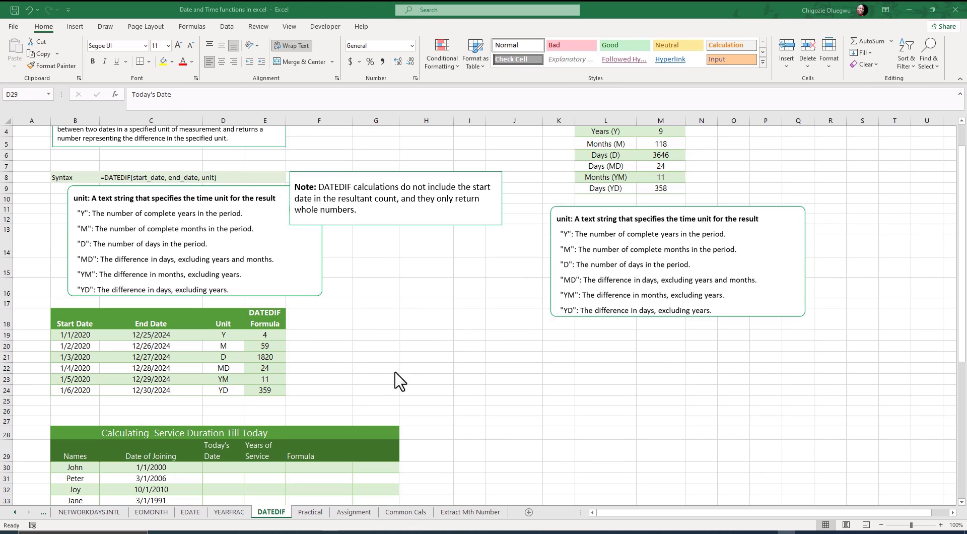
scroll(373, 368, down, 2)
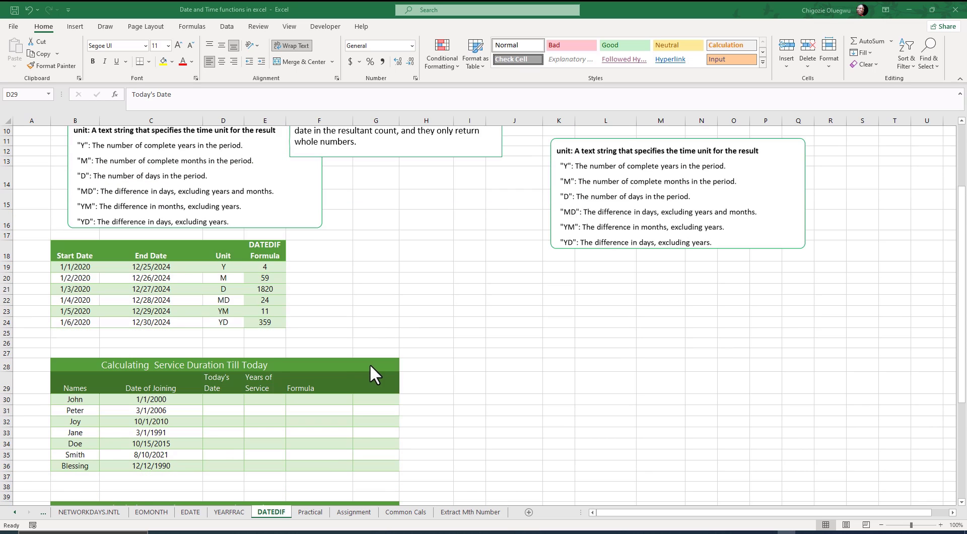
scroll(341, 377, down, 2)
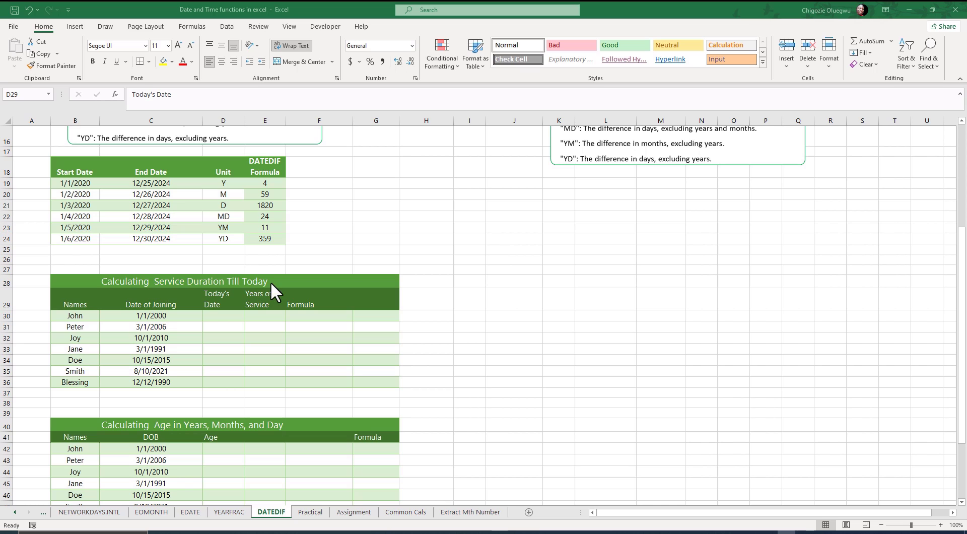
drag(76, 316, 86, 383)
drag(188, 315, 159, 383)
drag(218, 316, 222, 403)
click(266, 317)
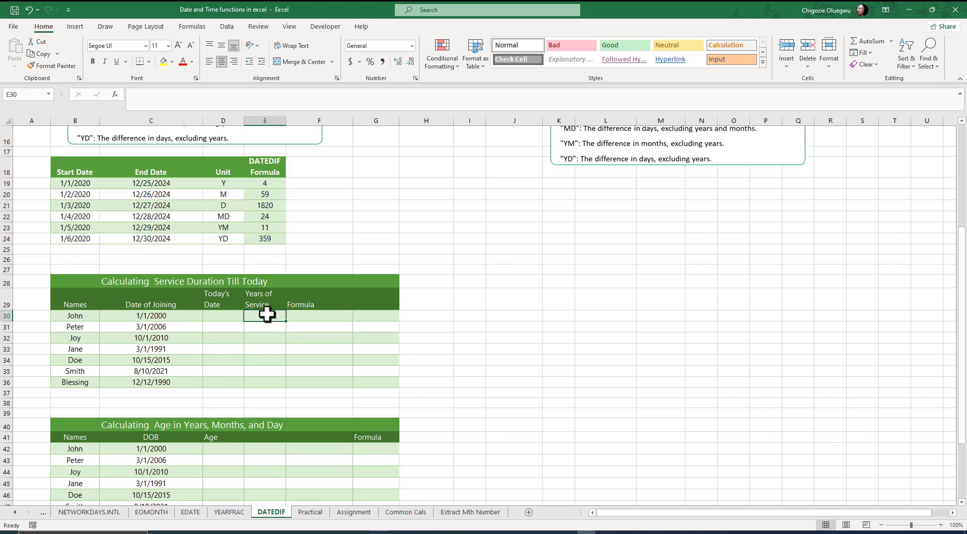
click(303, 315)
drag(335, 313, 362, 315)
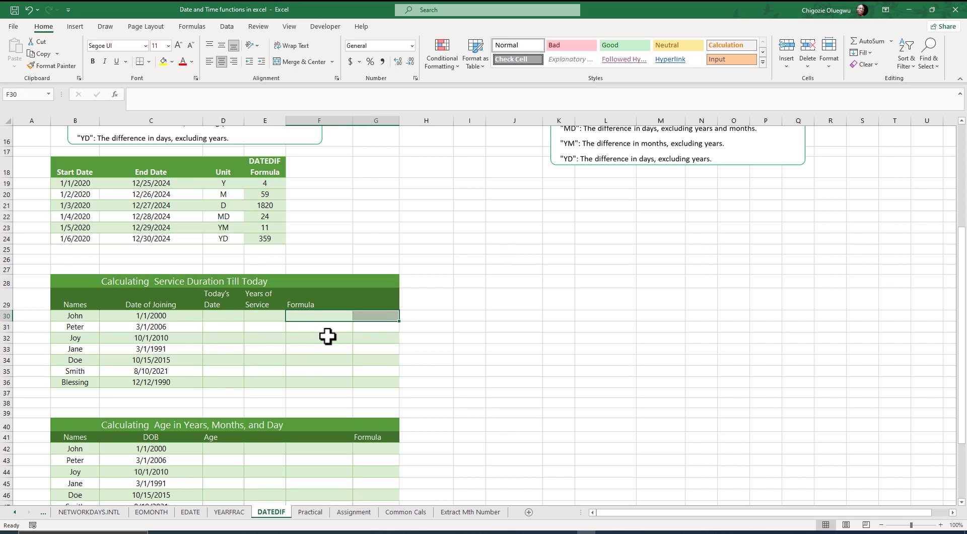
Step: Enter =TODAY() in D30 as today's date and fill it down to D36
click(218, 316)
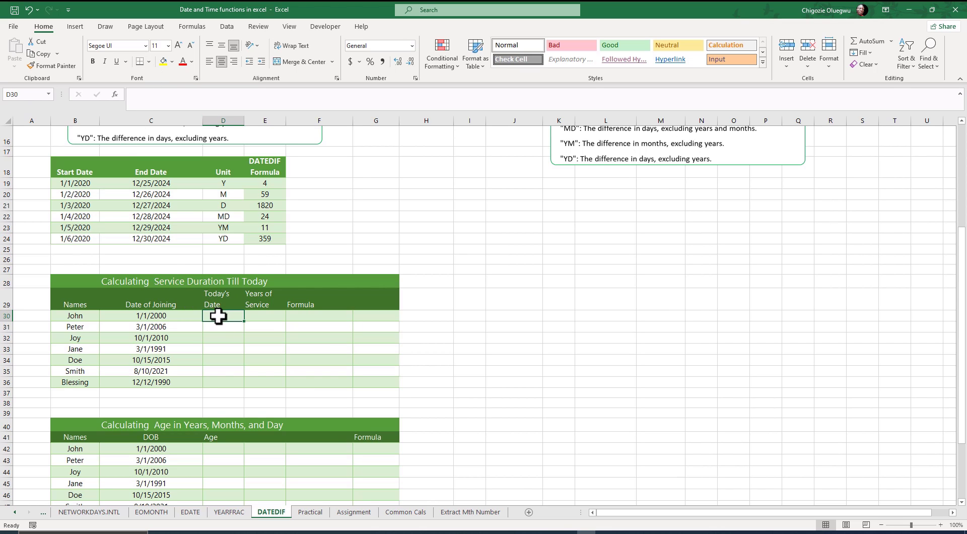
click(167, 93)
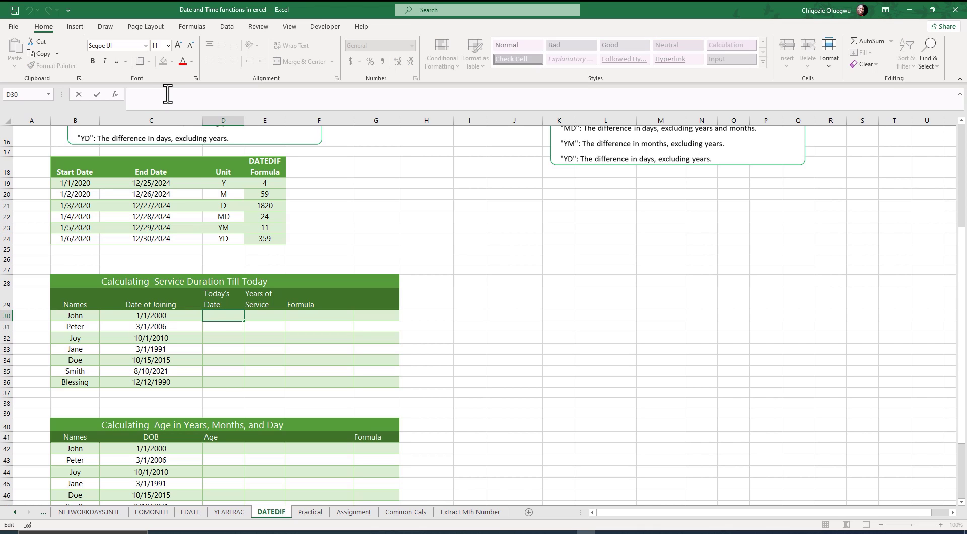
text(=TODAY())
key(Return)
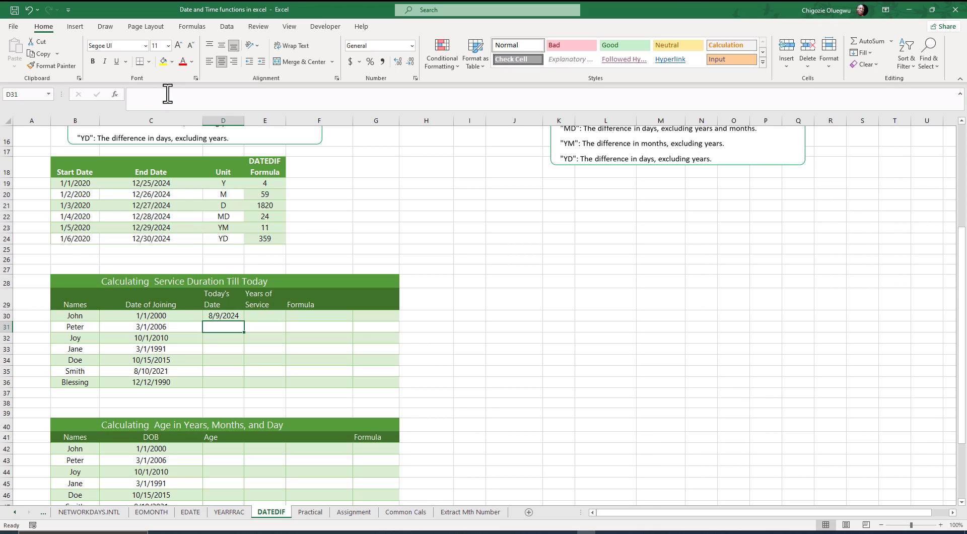
click(227, 316)
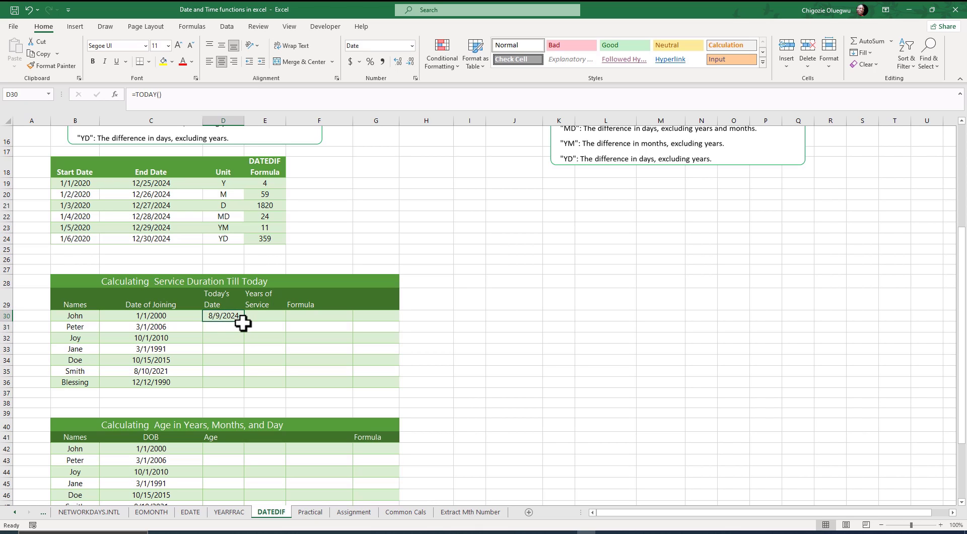
drag(244, 321, 228, 387)
Step: Enter the formula =DATEDIF(C30,D30,"Y") in E30 to calculate the years of service
click(269, 307)
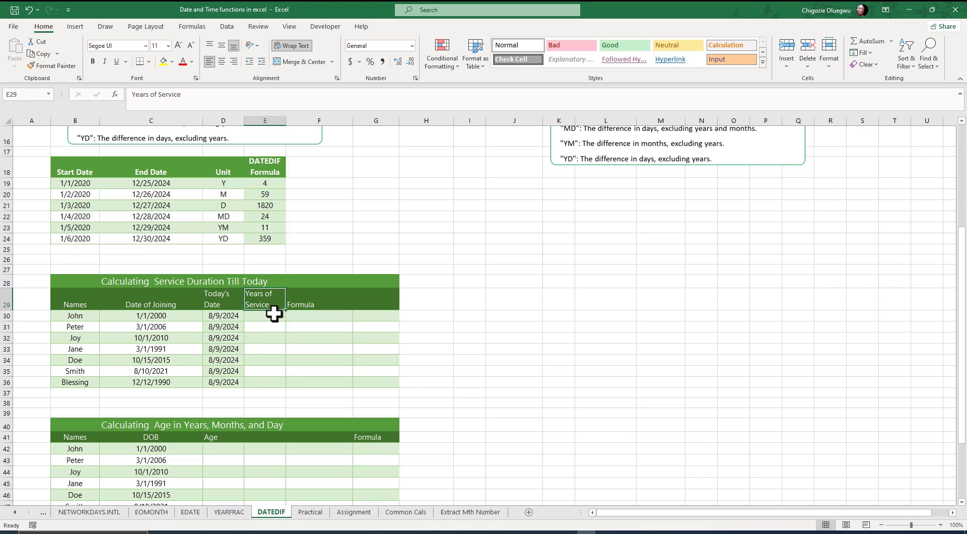
click(272, 316)
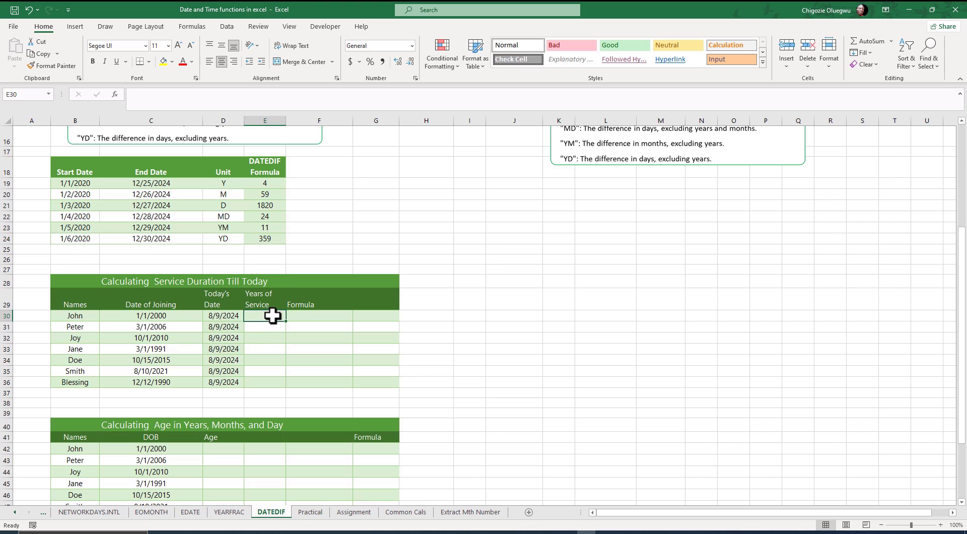
click(143, 94)
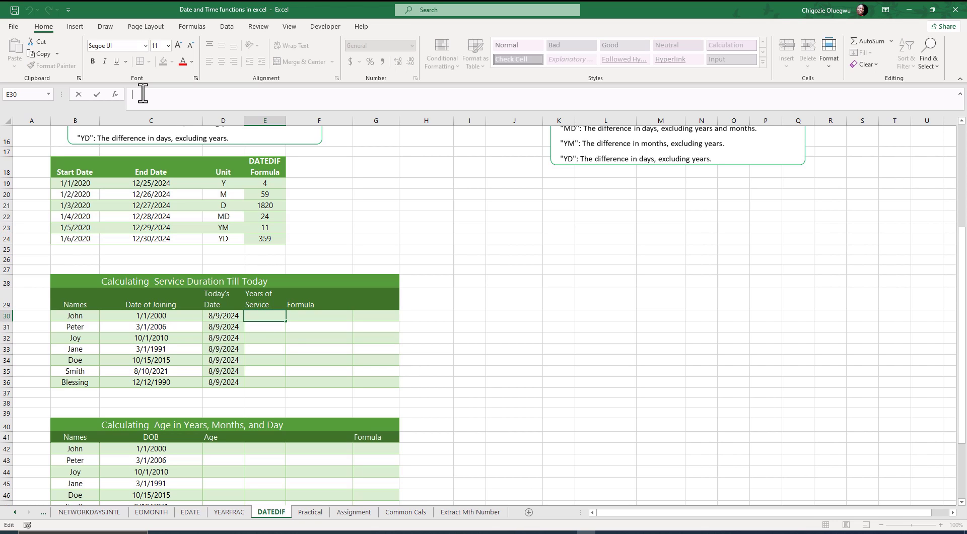
text(=DATEDIF()
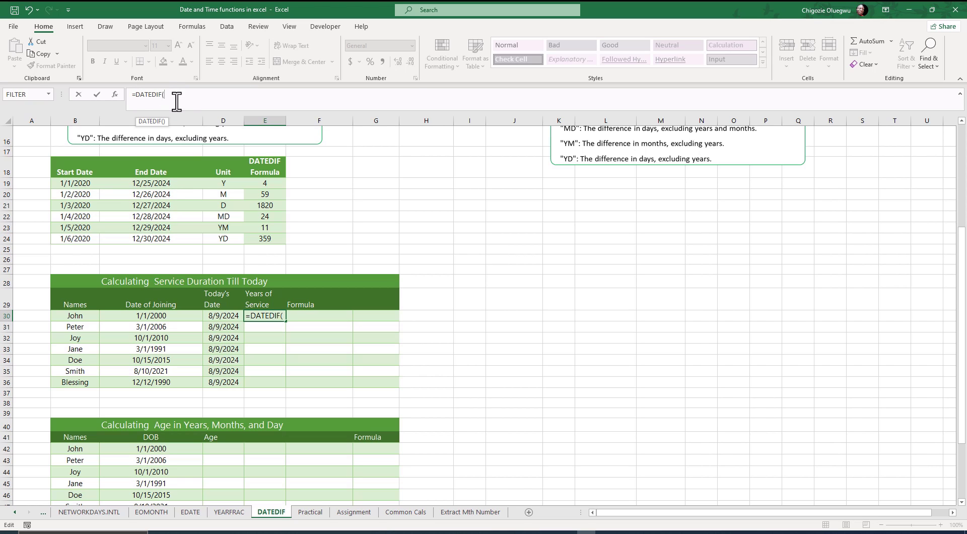
click(150, 316)
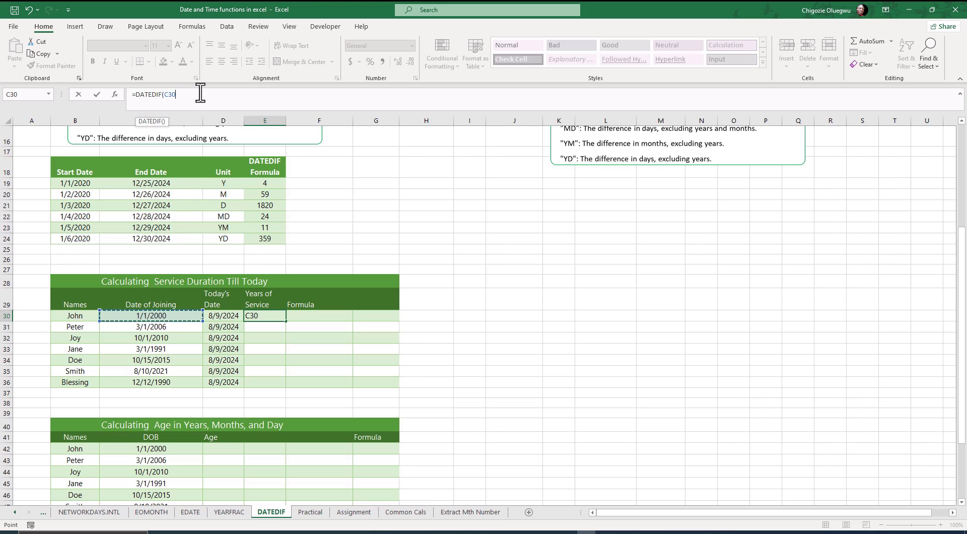
text(,TODA)
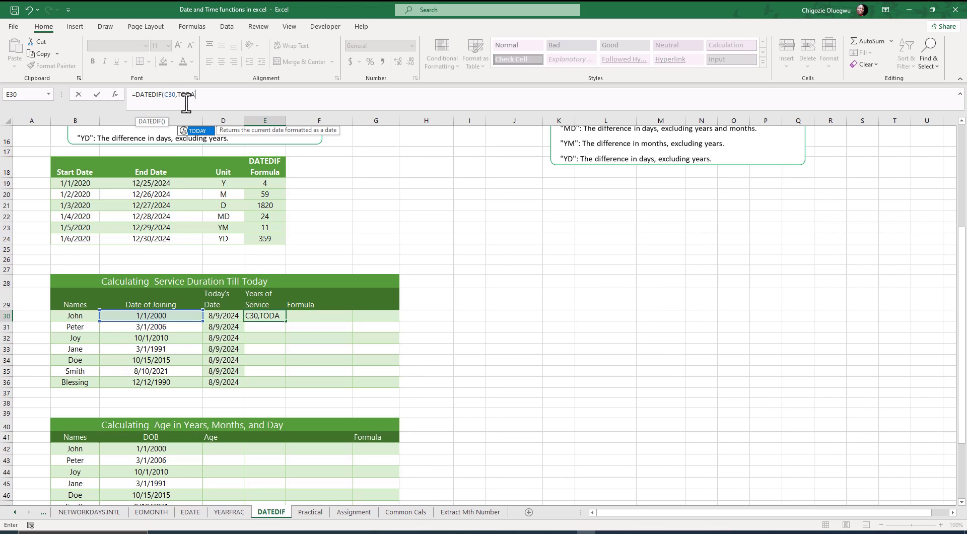
text(Y())
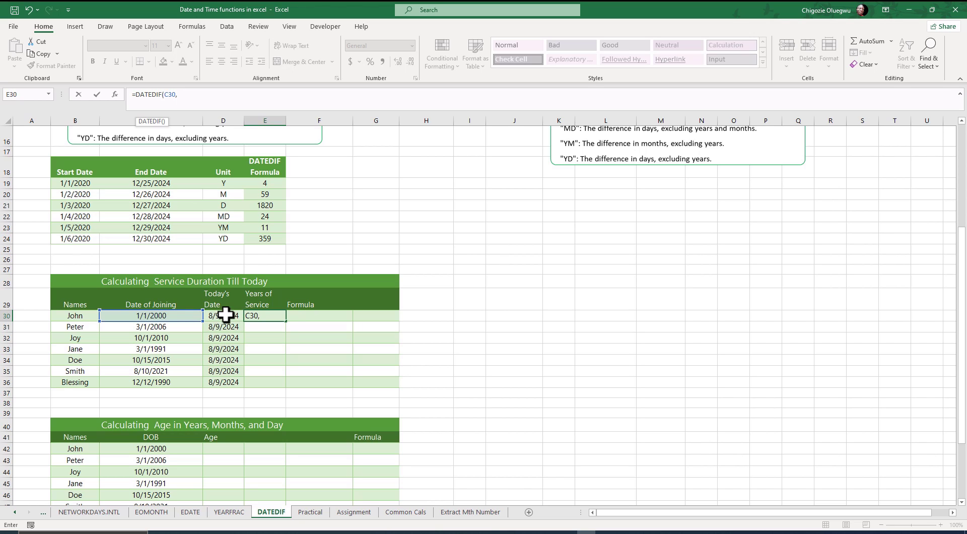
click(225, 315)
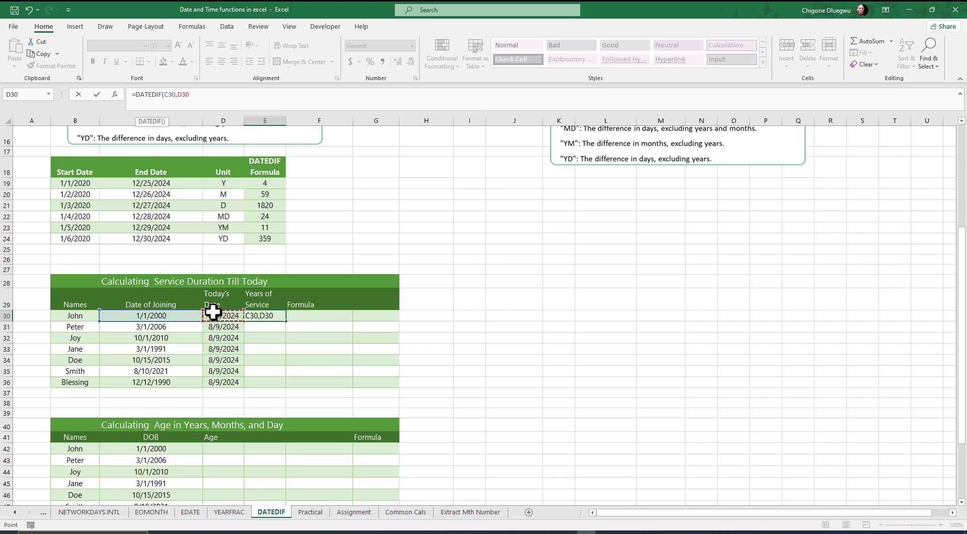
text(,)
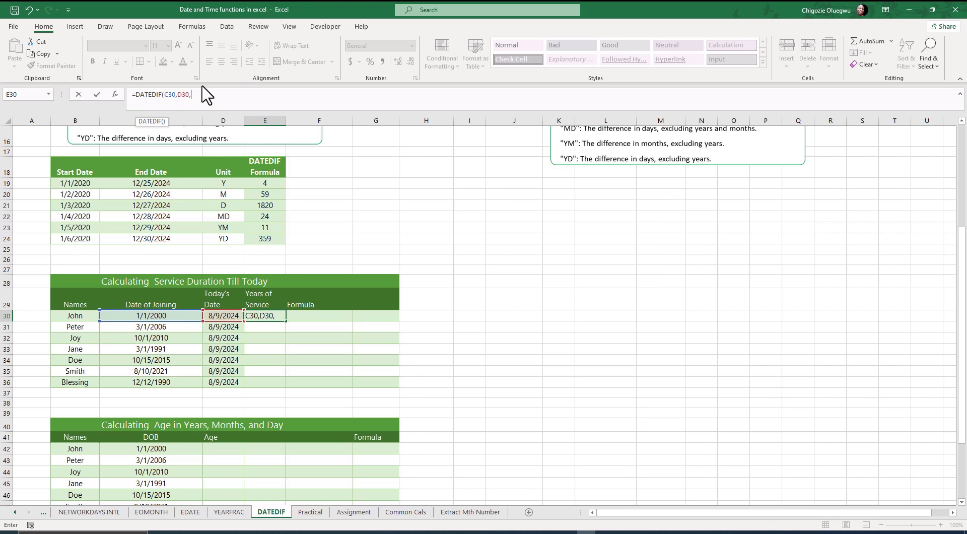
text("Y"))
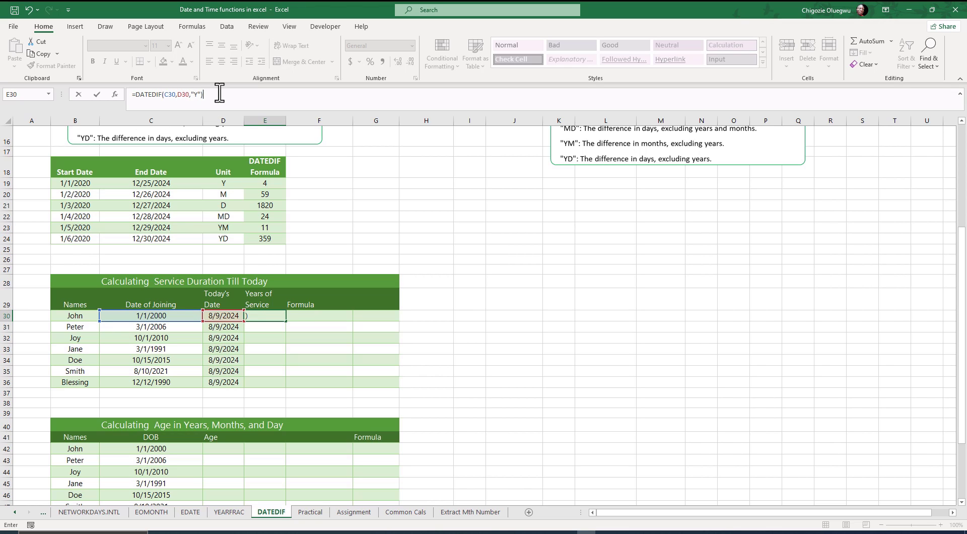
key(ctrl+Return)
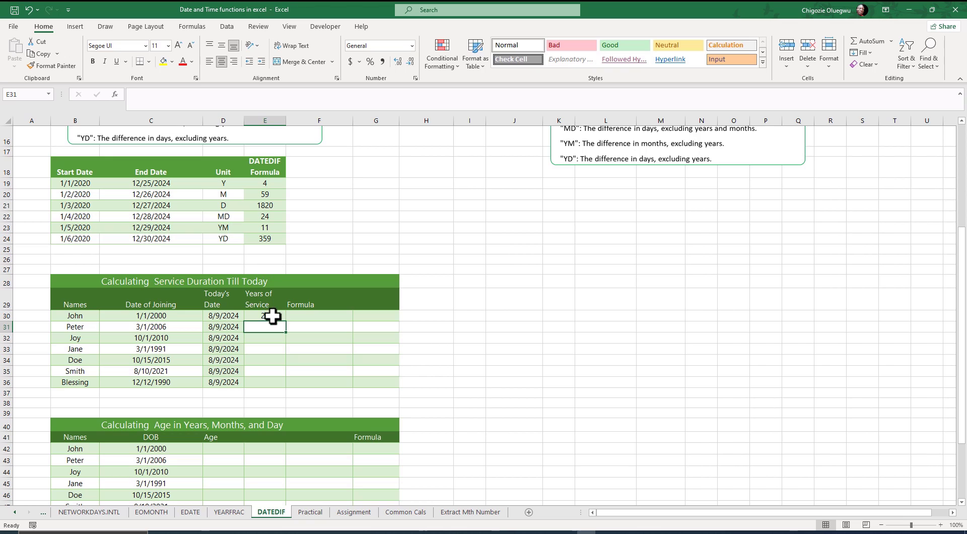
Step: Compare the E30 result with the dates in C30 and D30, and fill the years of service formula down to E36
click(149, 318)
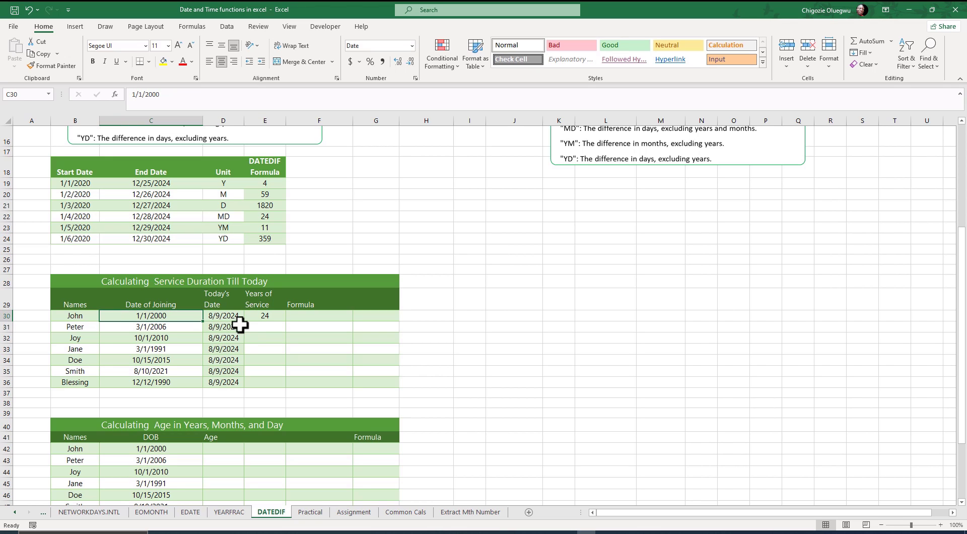
click(235, 317)
click(266, 316)
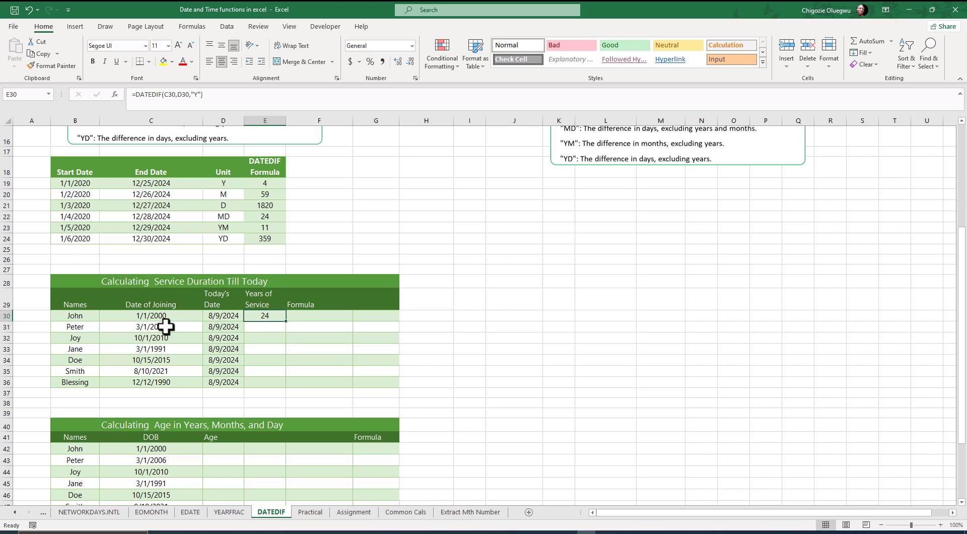
click(151, 317)
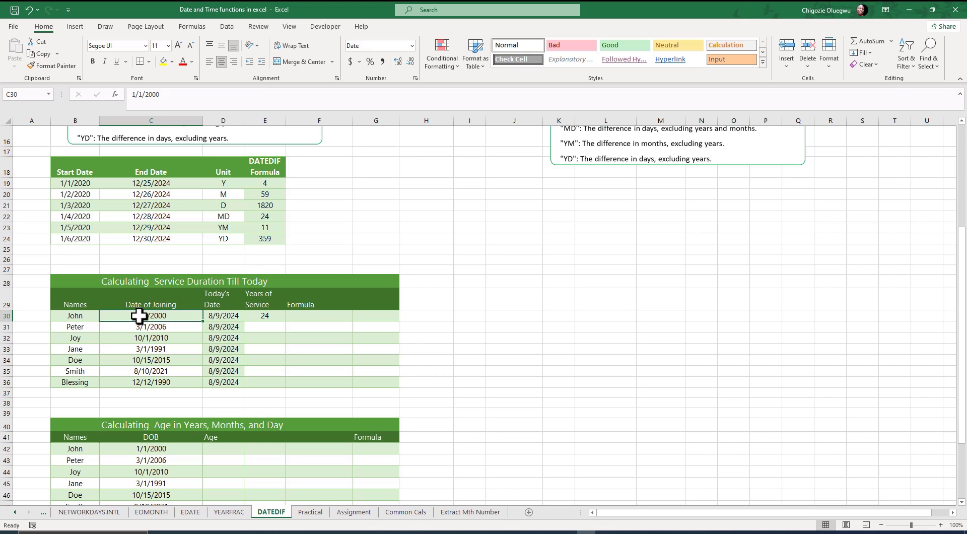
click(262, 316)
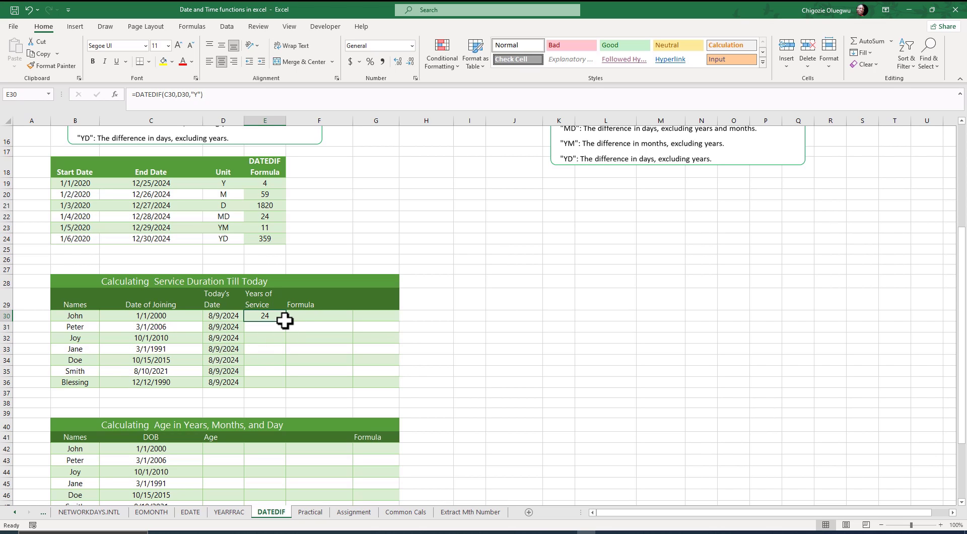
drag(285, 320, 256, 379)
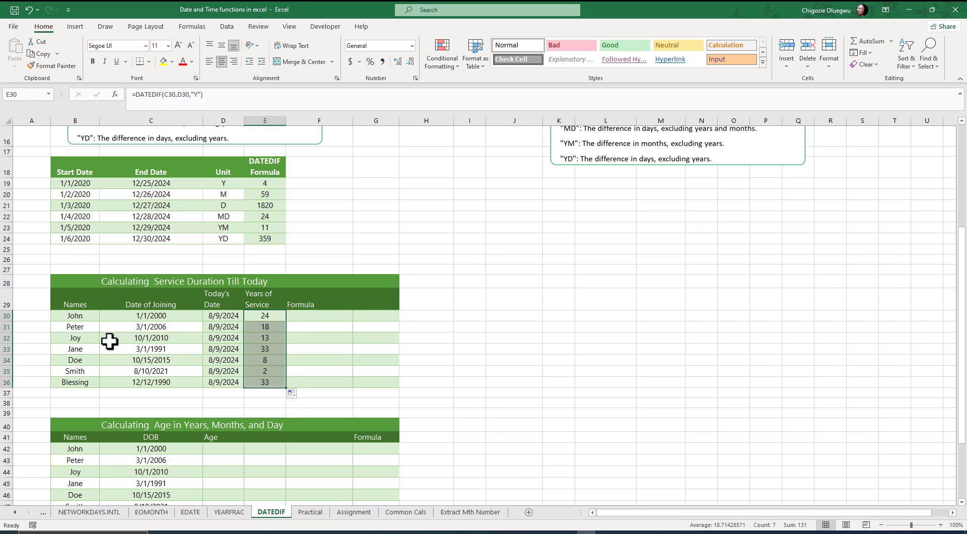
Step: Enter =FORMULATEXT(E30) in F30 to display the years of service formula as text
click(305, 308)
click(308, 316)
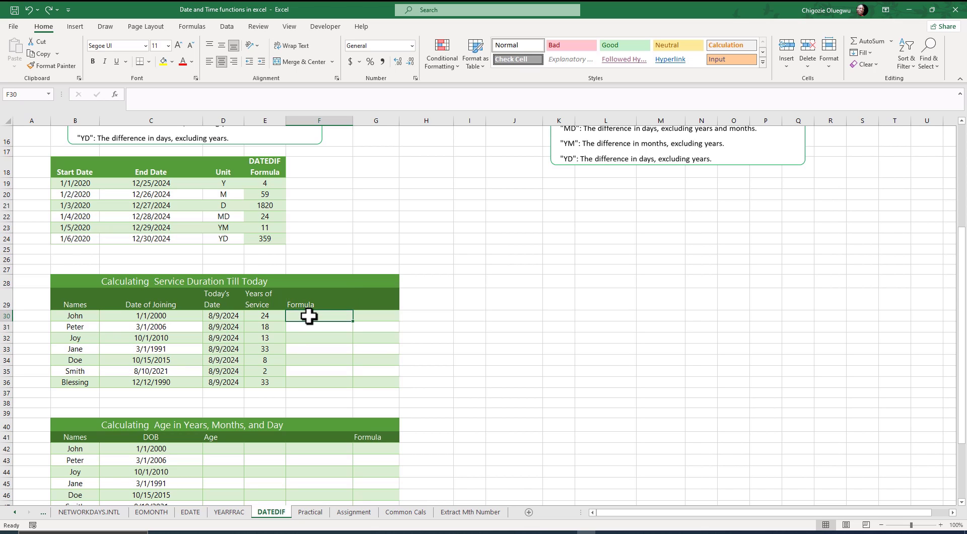
click(133, 93)
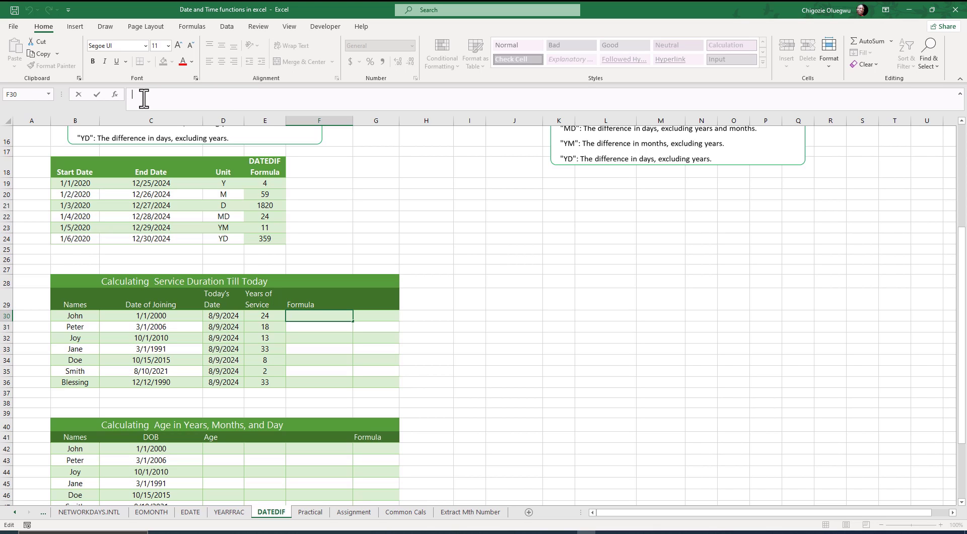
text(=FORMULATEXT()
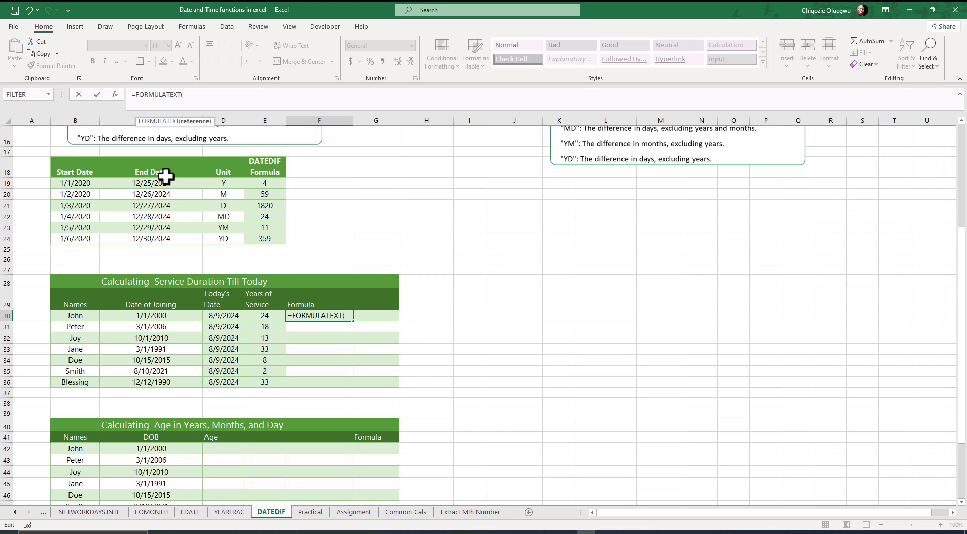
click(262, 318)
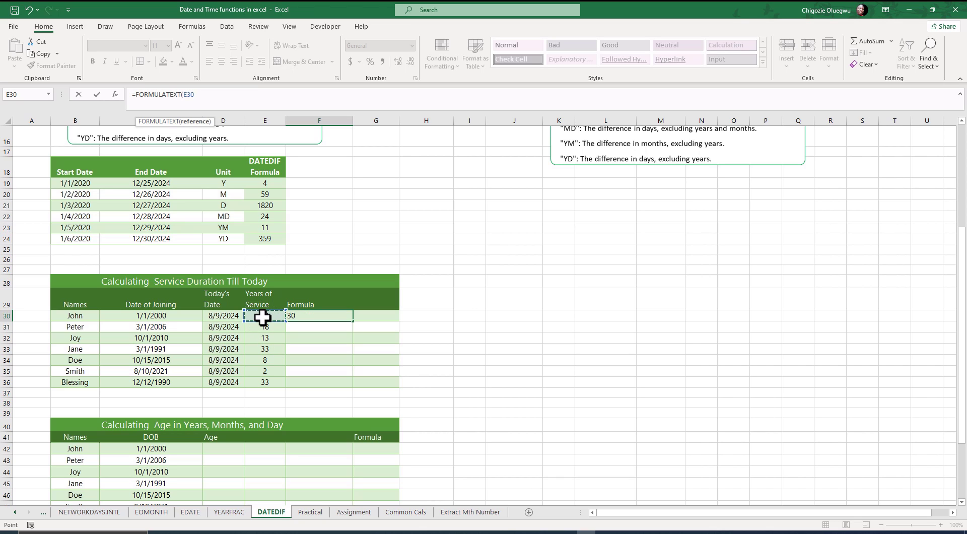
text())
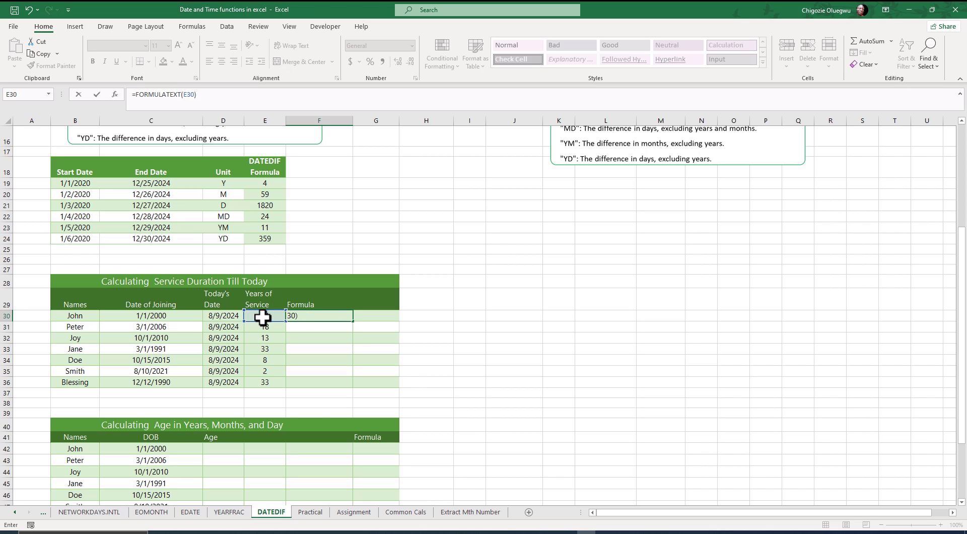
key(Return)
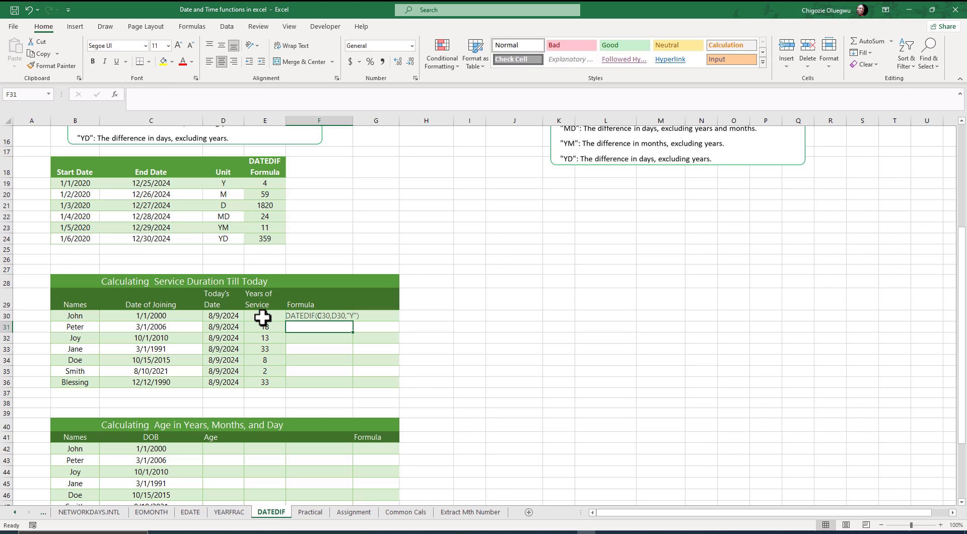
Step: Fill the FORMULATEXT formula from F30 down to F36 and look over the displayed formulas
click(310, 318)
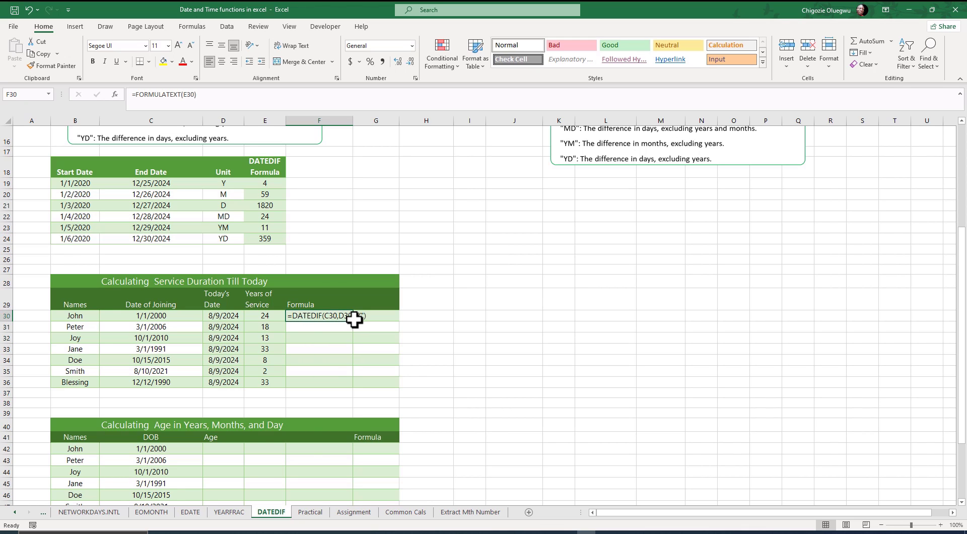
drag(353, 320, 332, 386)
drag(341, 317, 373, 376)
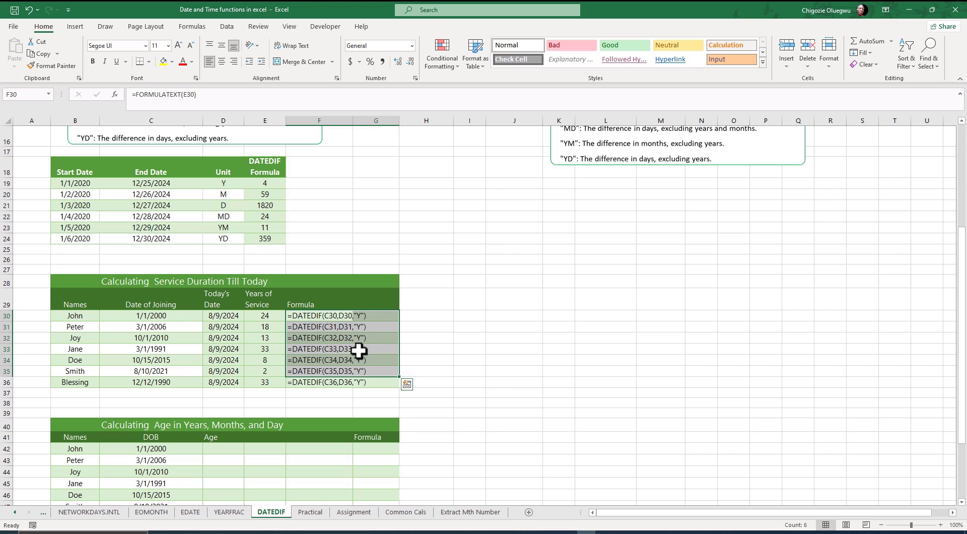
Step: Look over the names, dates of birth and Age column in the Calculating Age in Years, Months, and Day table
scroll(229, 378, down, 3)
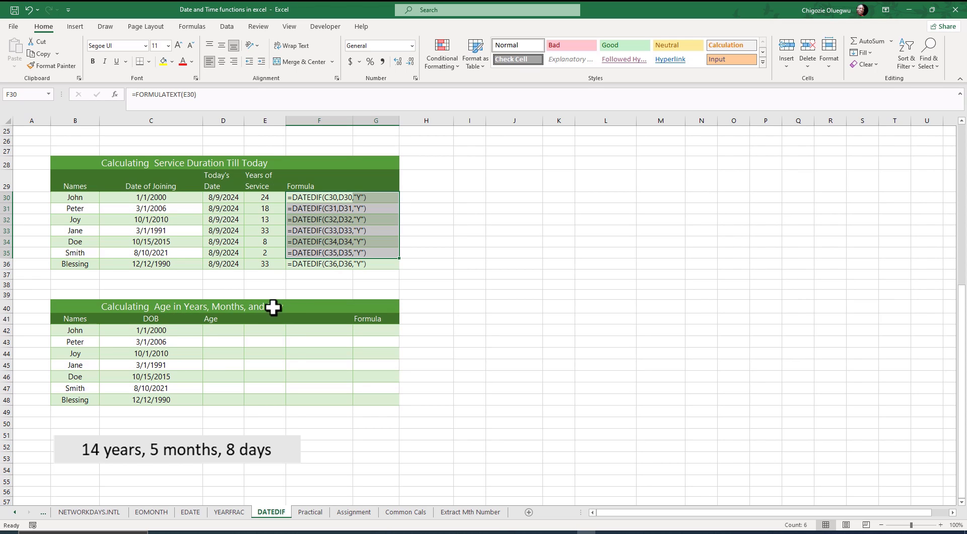
drag(70, 320, 65, 400)
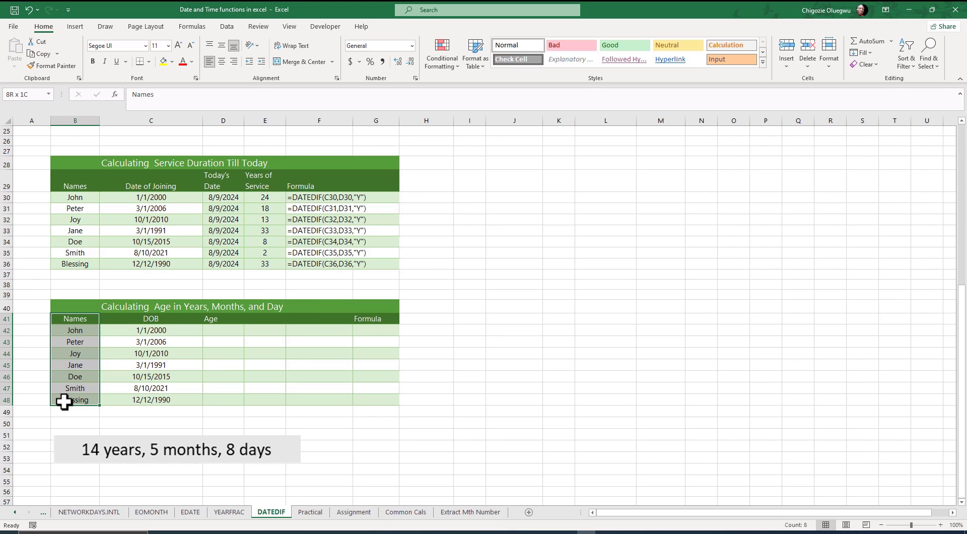
drag(145, 325, 145, 383)
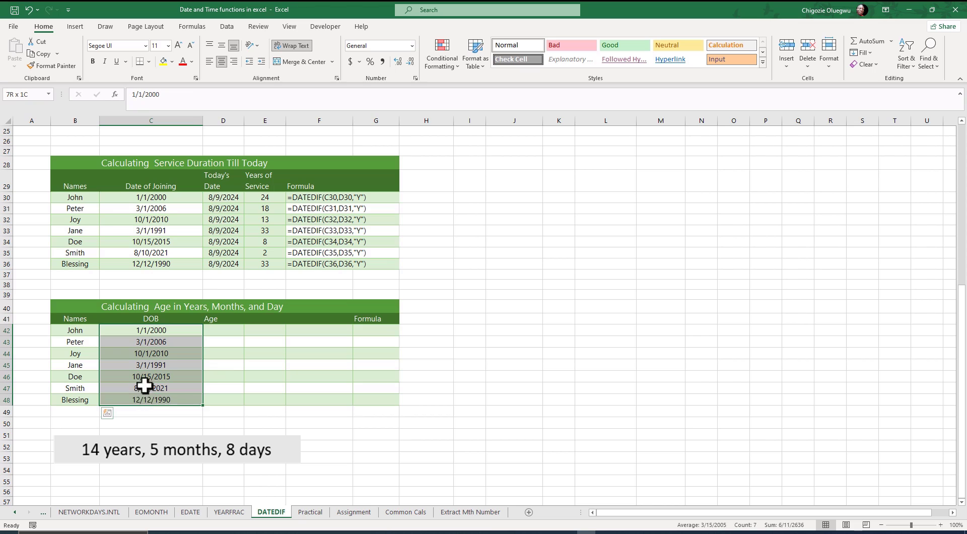
click(229, 365)
click(230, 331)
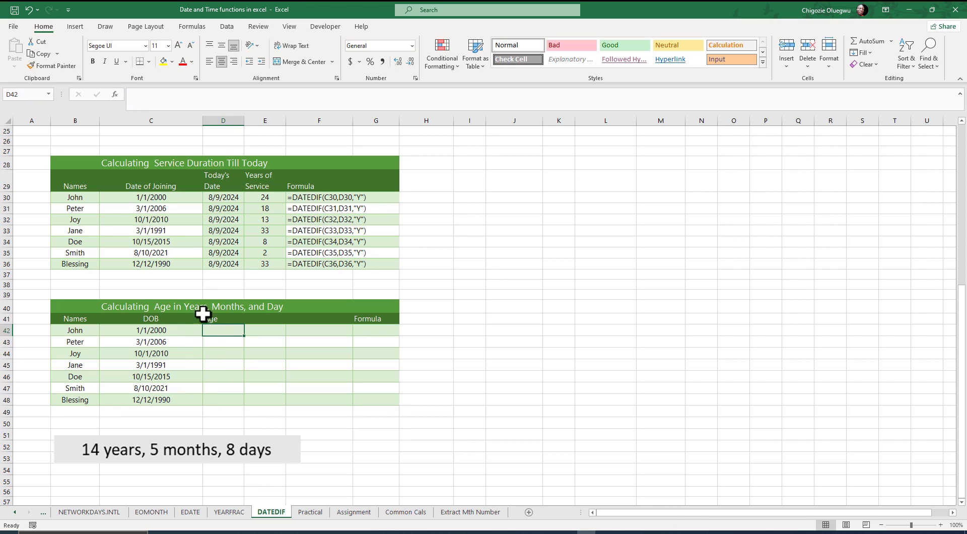
Step: Reposition the "14 years, 5 months, 8 days" sample picture slightly further right below the age table
click(142, 448)
mouse_move(162, 447)
mouse_down()
mouse_move(266, 433)
mouse_move(131, 430)
mouse_move(129, 440)
mouse_move(146, 444)
mouse_up()
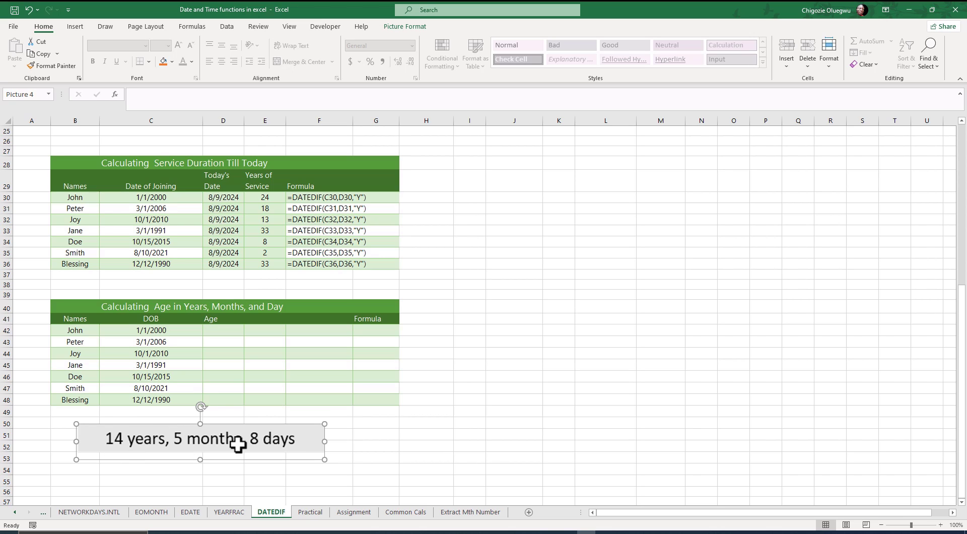
drag(151, 440, 210, 450)
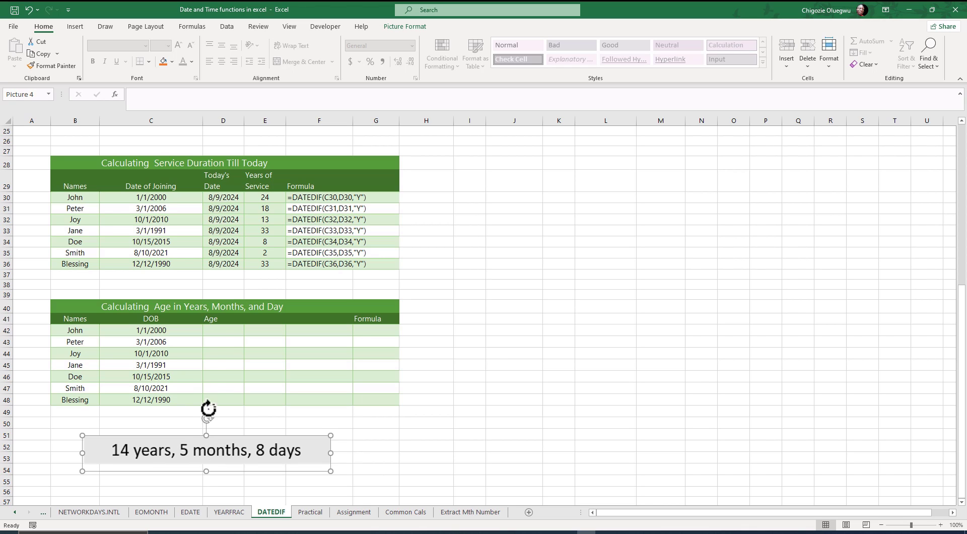
Step: Enter the formula =DATEDIF(C42,TODAY(), "Y") in D42 to calculate the age in full years
click(220, 332)
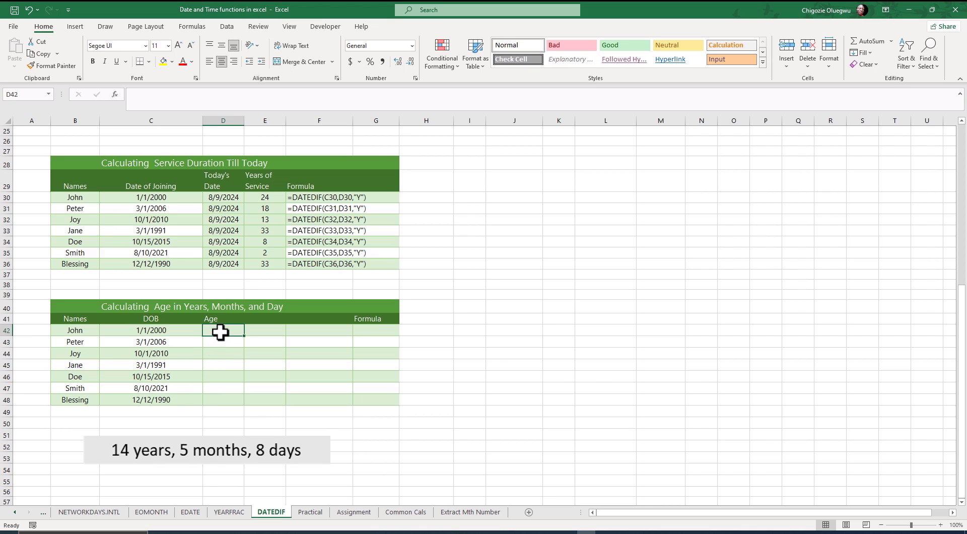
click(160, 104)
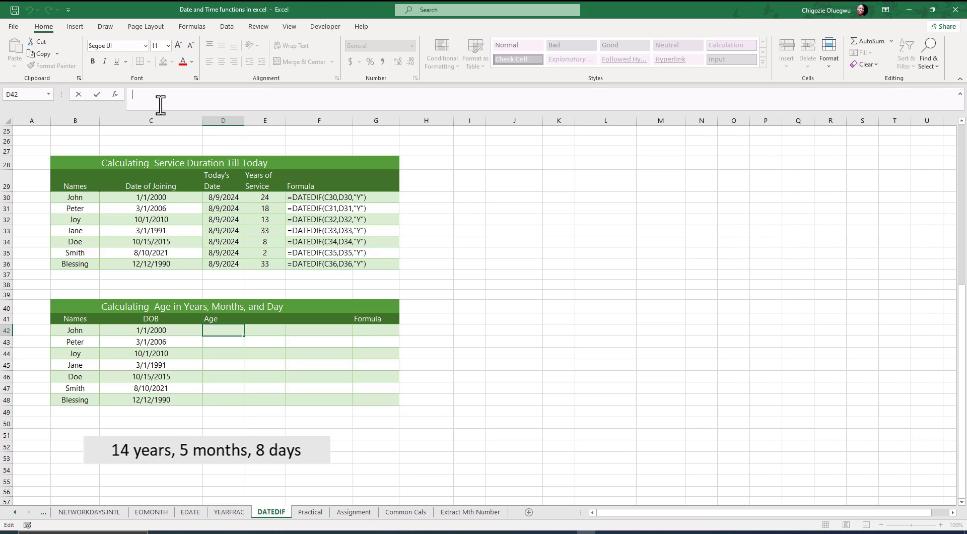
text(=)
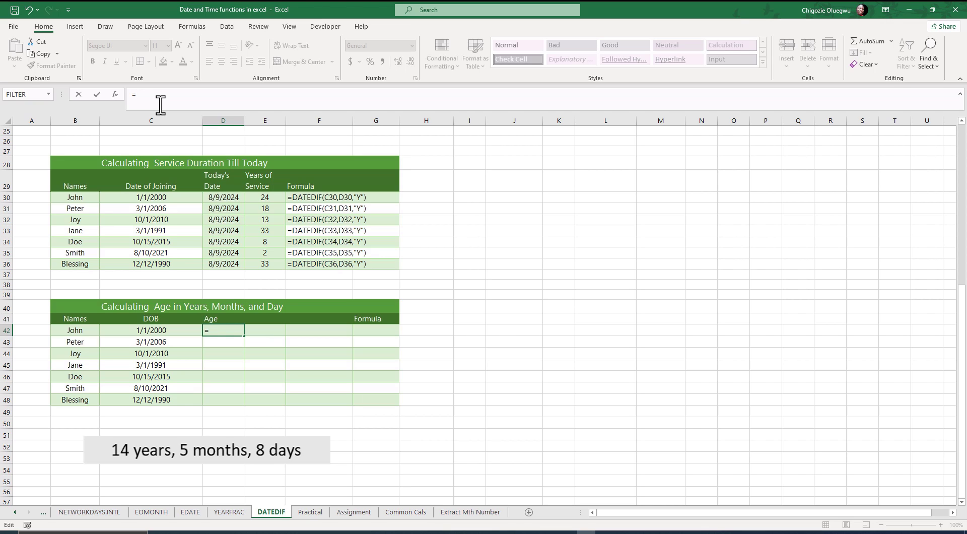
text(DA)
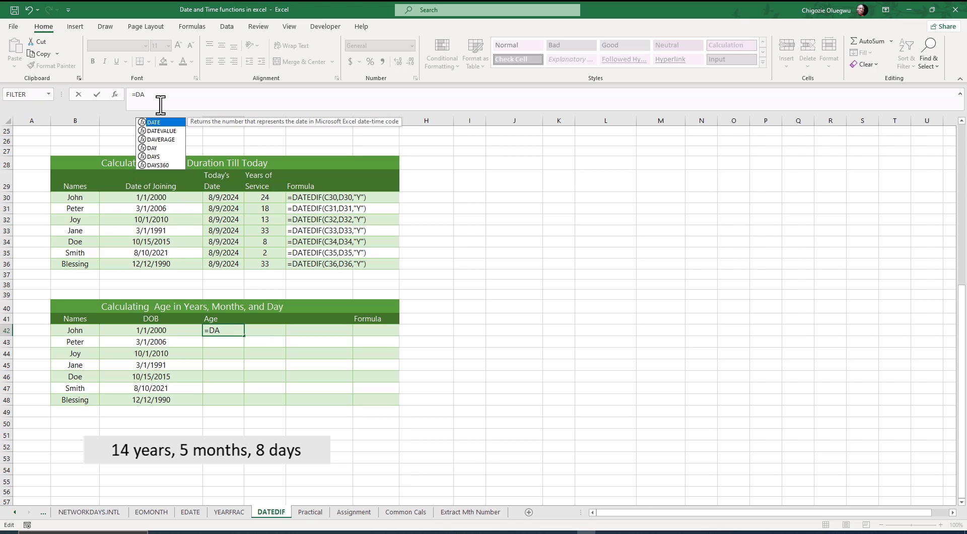
text(TEDIF()
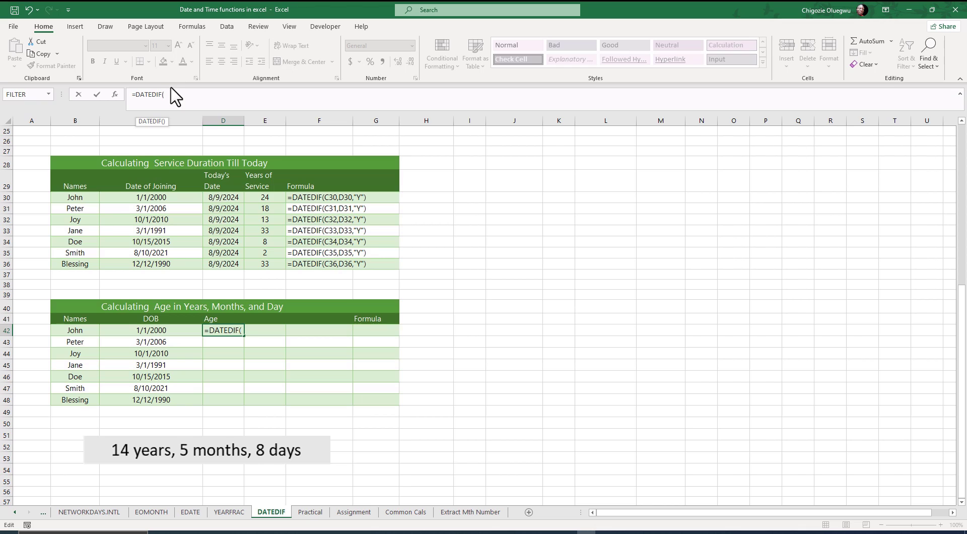
click(146, 332)
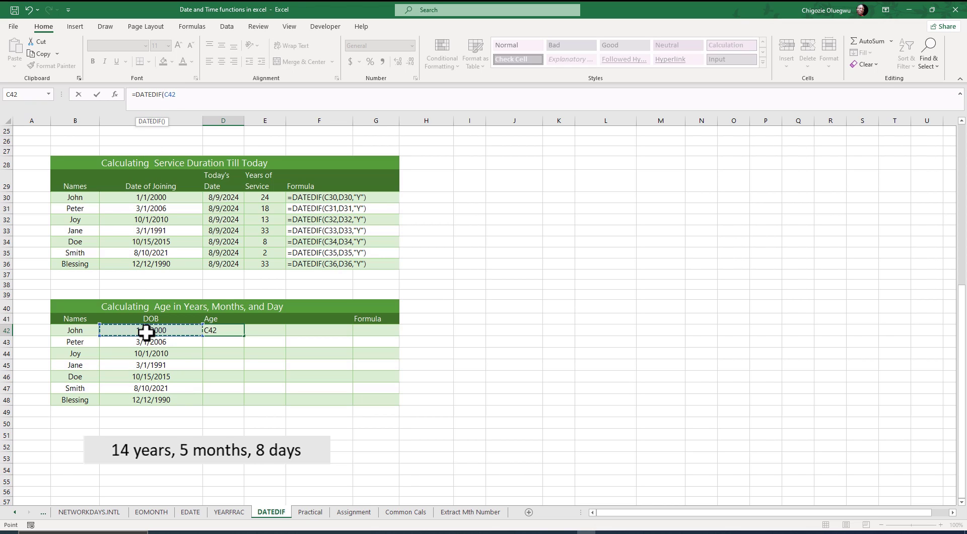
text(,)
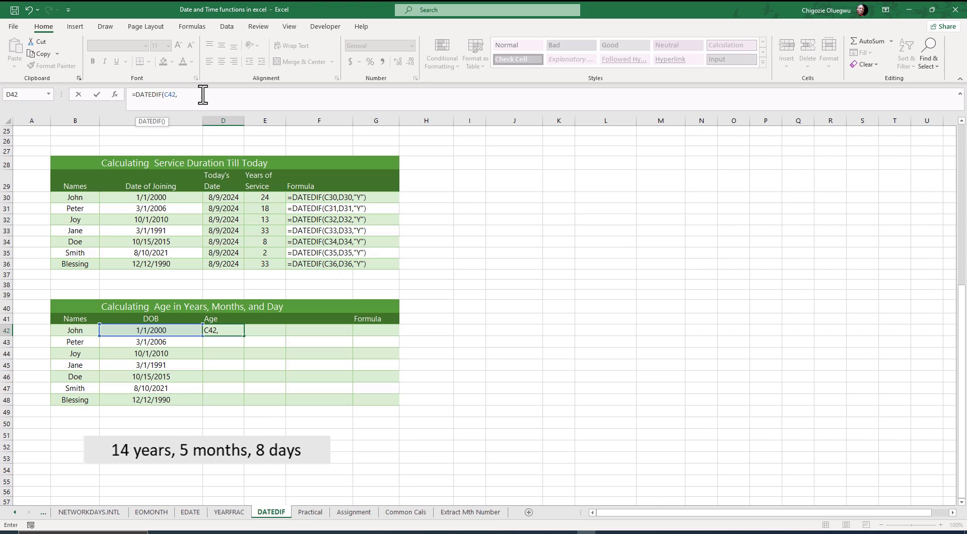
text(TODAY())
text(, "Y"))
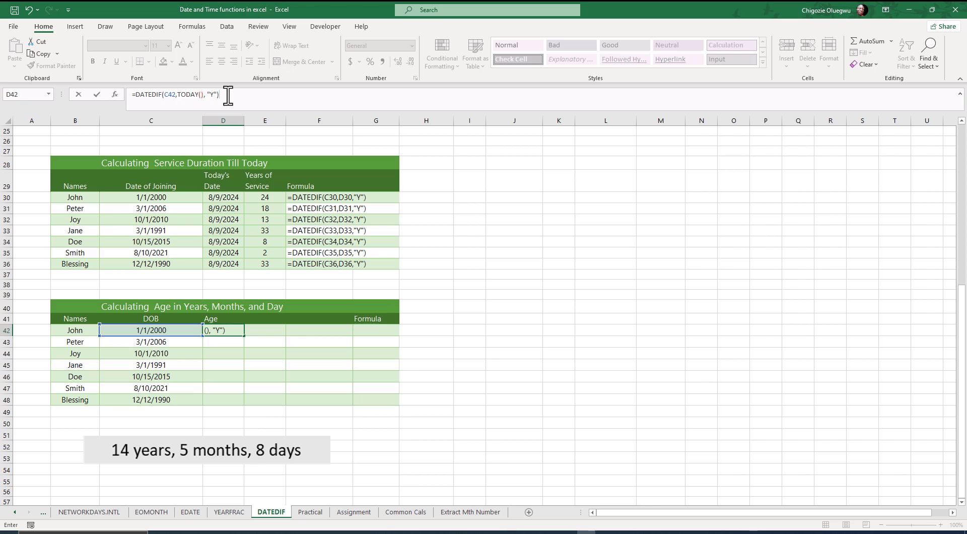
key(Return)
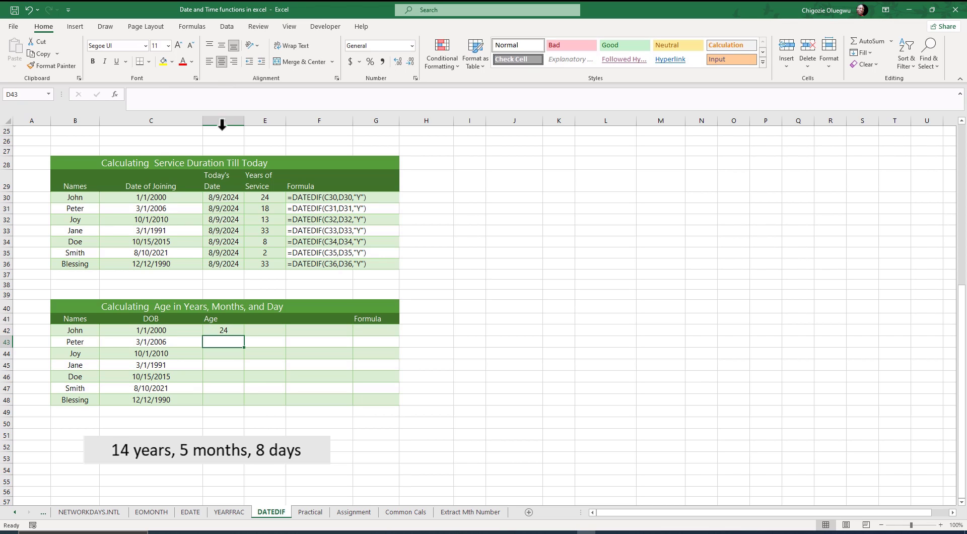
Step: Append & " years" to the age formula in D42
click(225, 331)
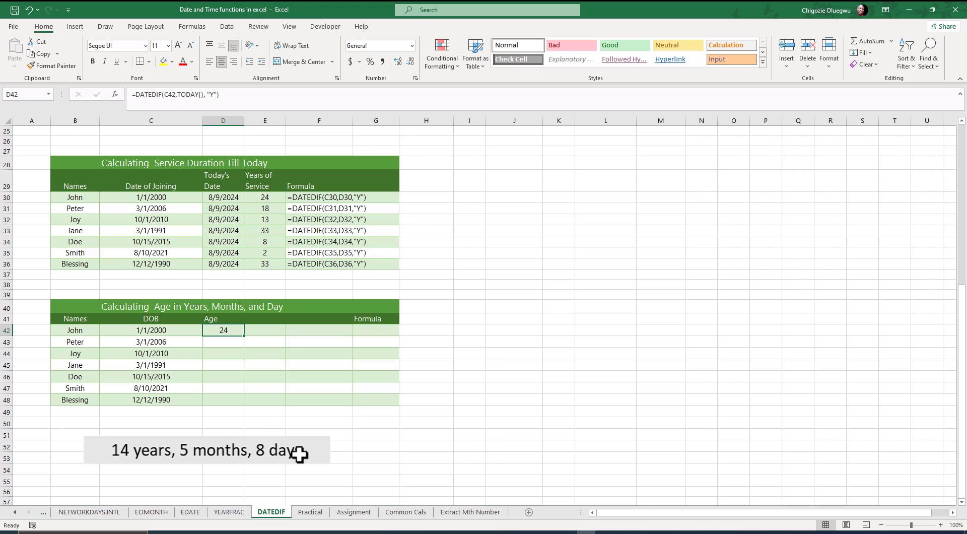
click(206, 94)
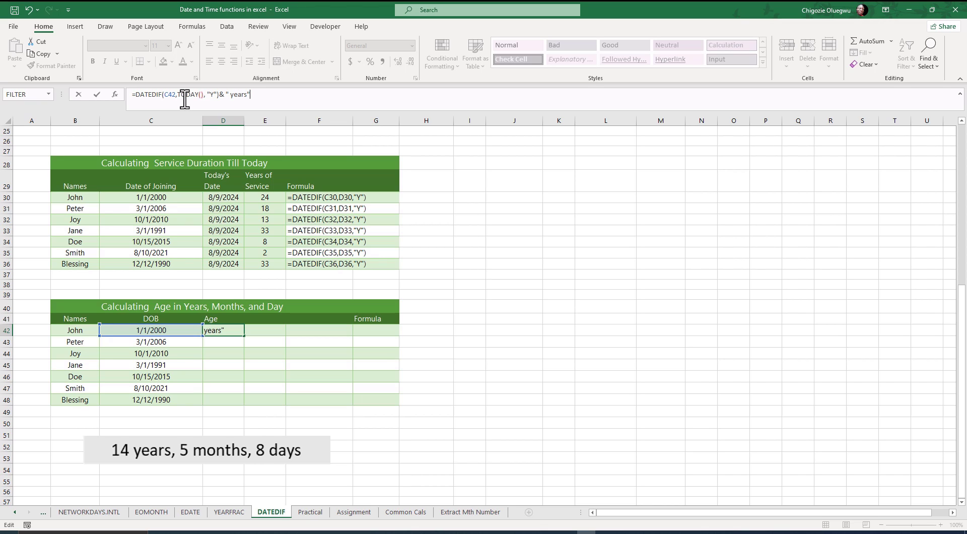
key(Return)
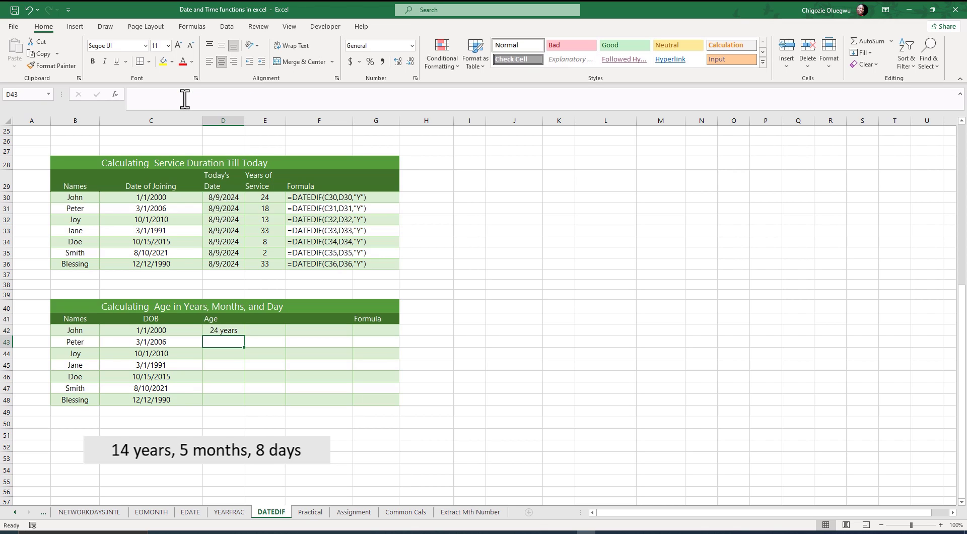
Step: Extend the D42 formula with & and a second DATEDIF that runs from C42 to TODAY()
click(234, 331)
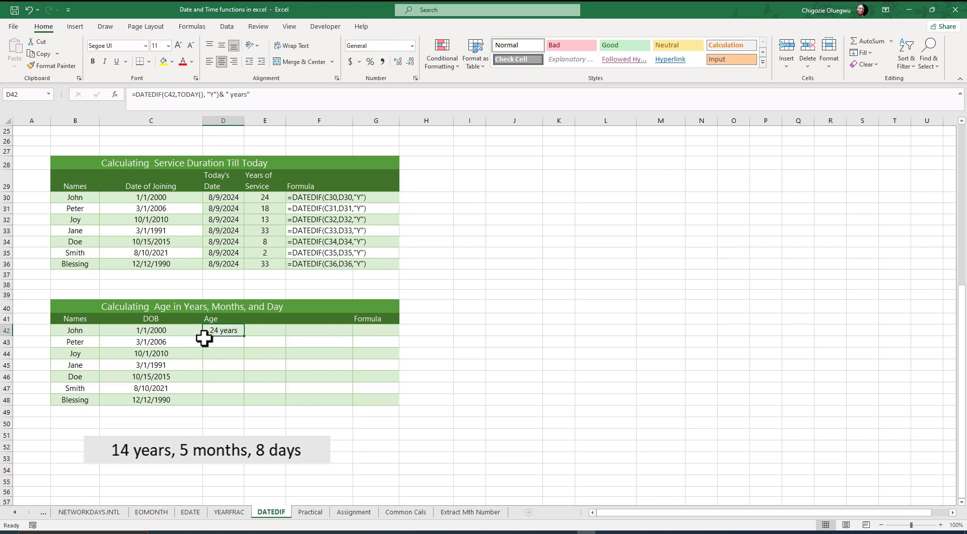
scroll(204, 338, up, 4)
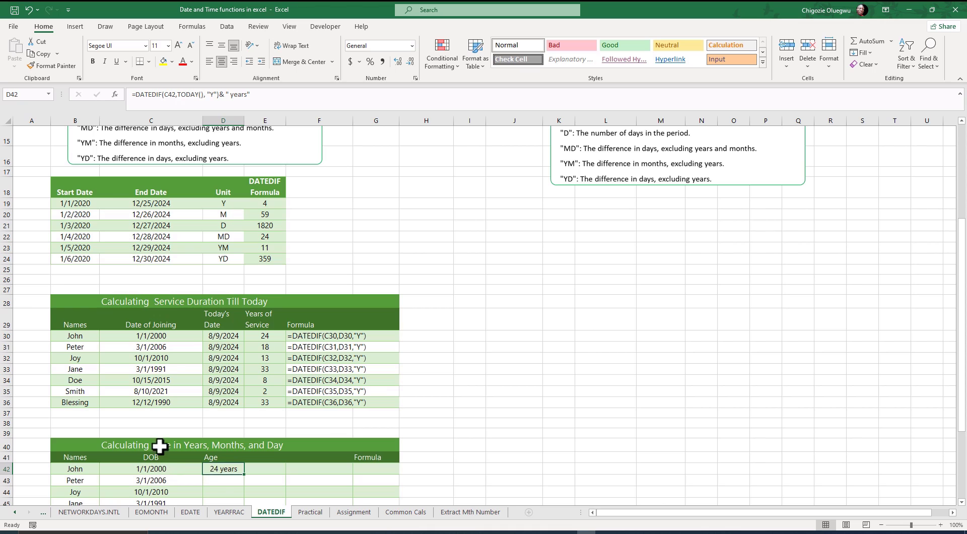
click(262, 94)
scroll(191, 97, down, 3)
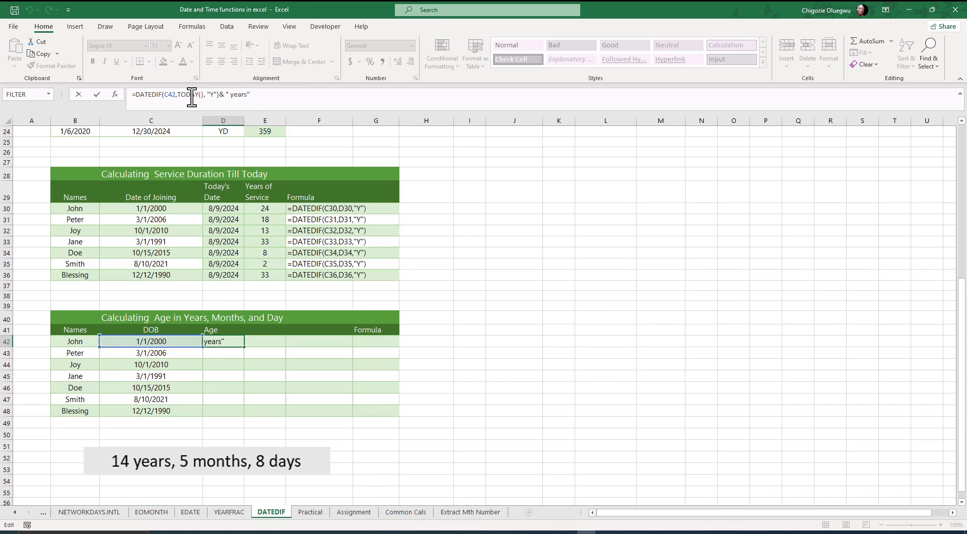
click(230, 94)
text(DATEDIF()
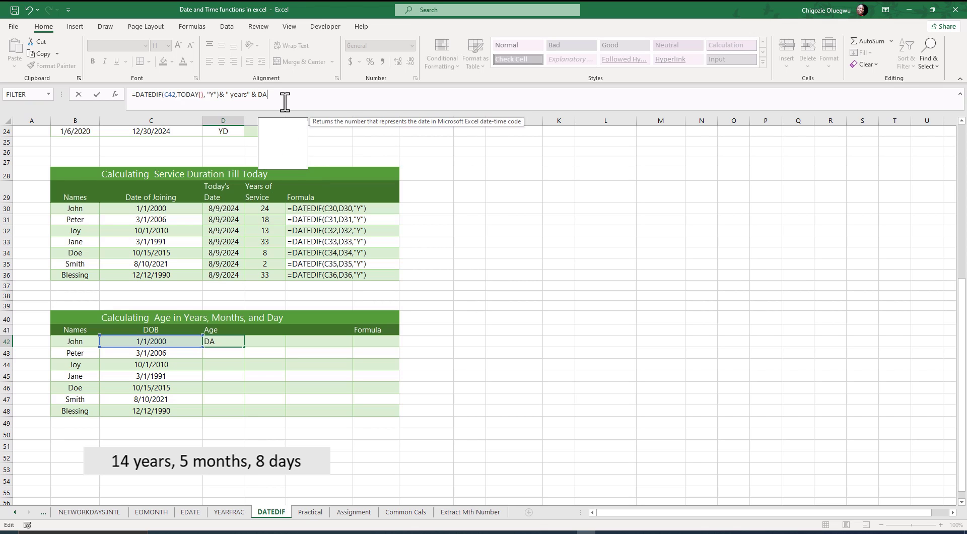
click(133, 343)
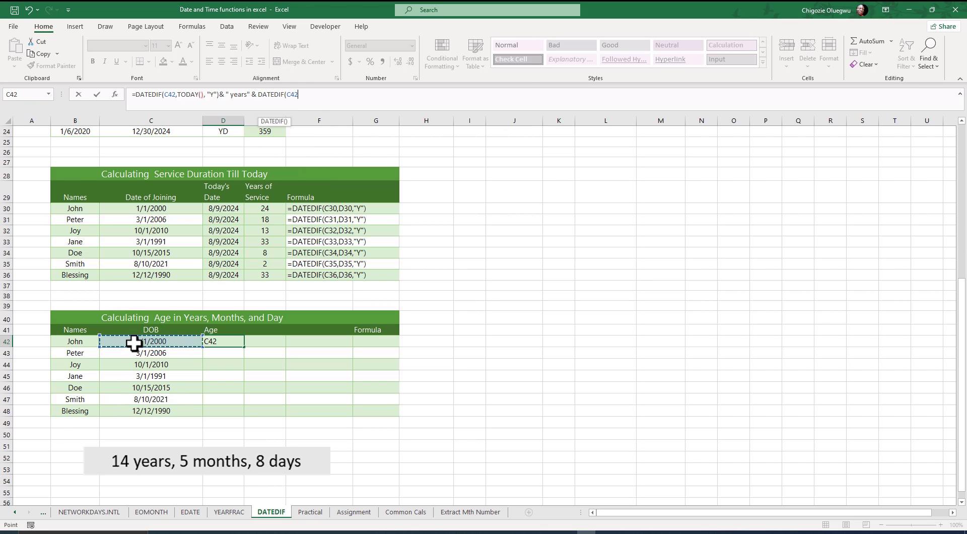
text(,)
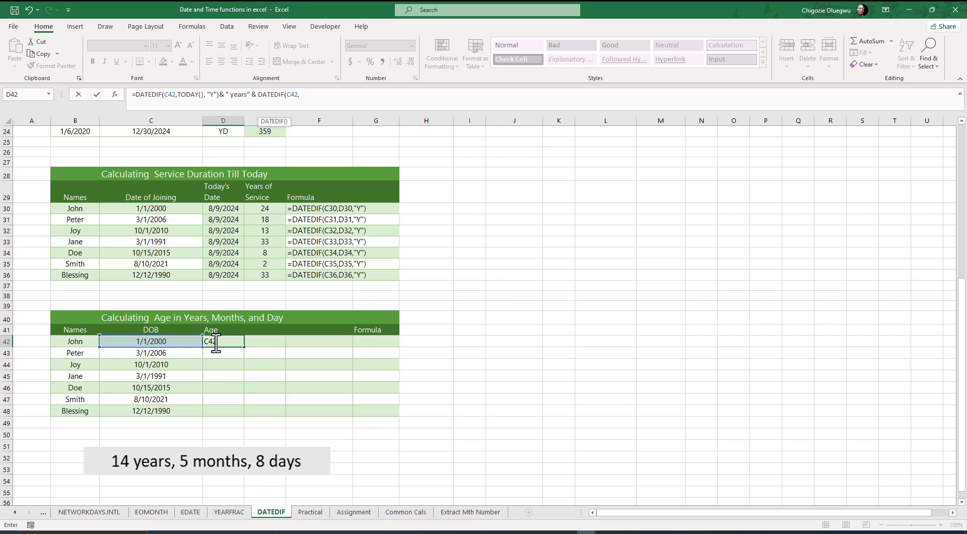
text(TO)
text(DAY(),)
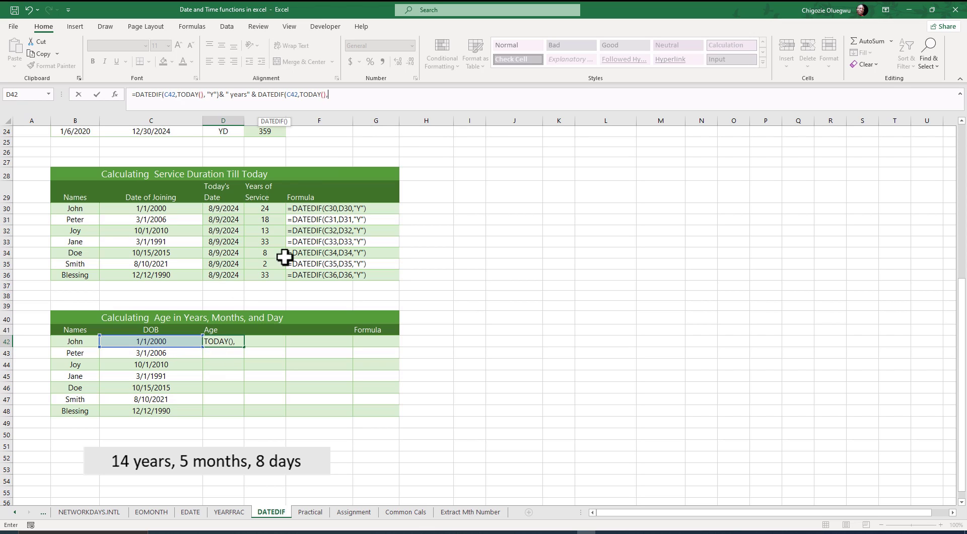
Step: Check the unit list, complete the second DATEDIF in D42 with "YM", and append & "months "
click(350, 103)
scroll(227, 348, up, 7)
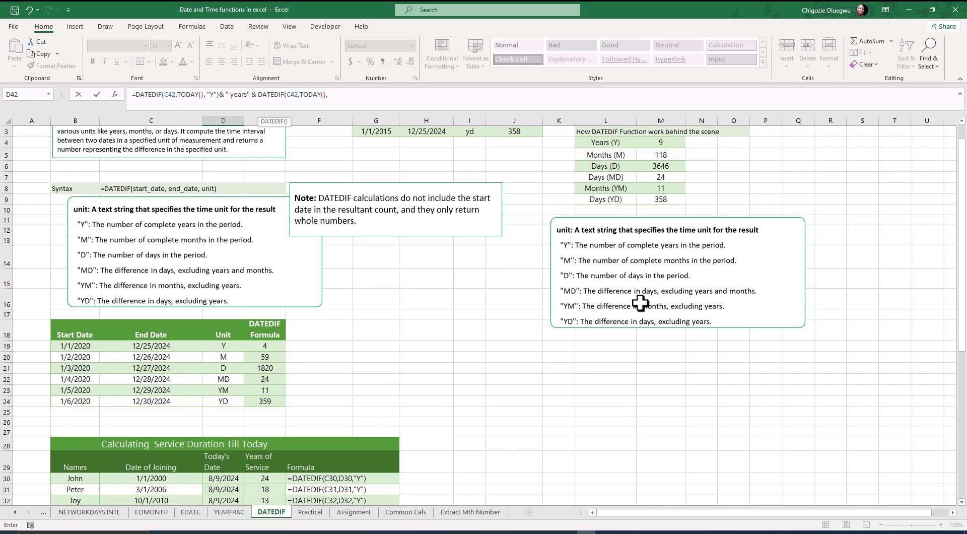
click(341, 99)
text("YM") & "months)
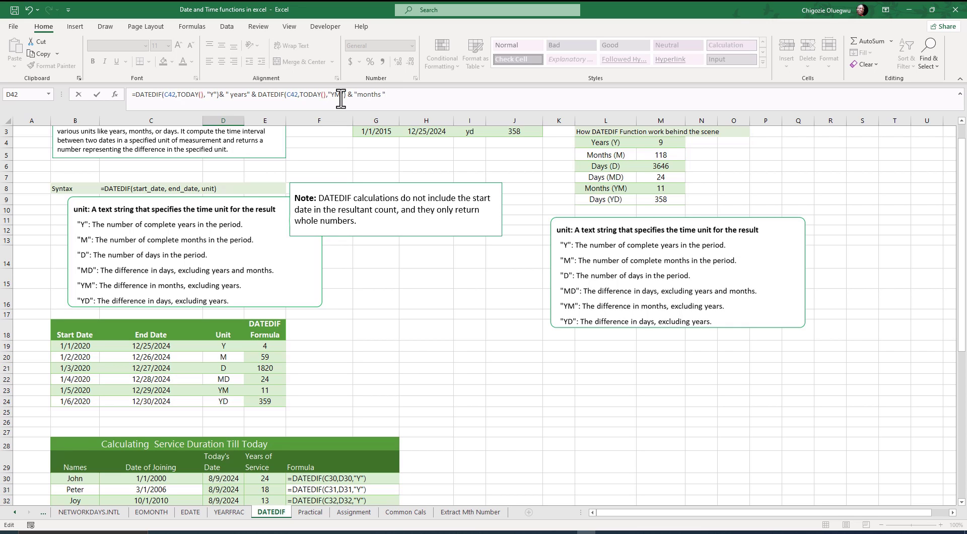
key(ctrl+Return)
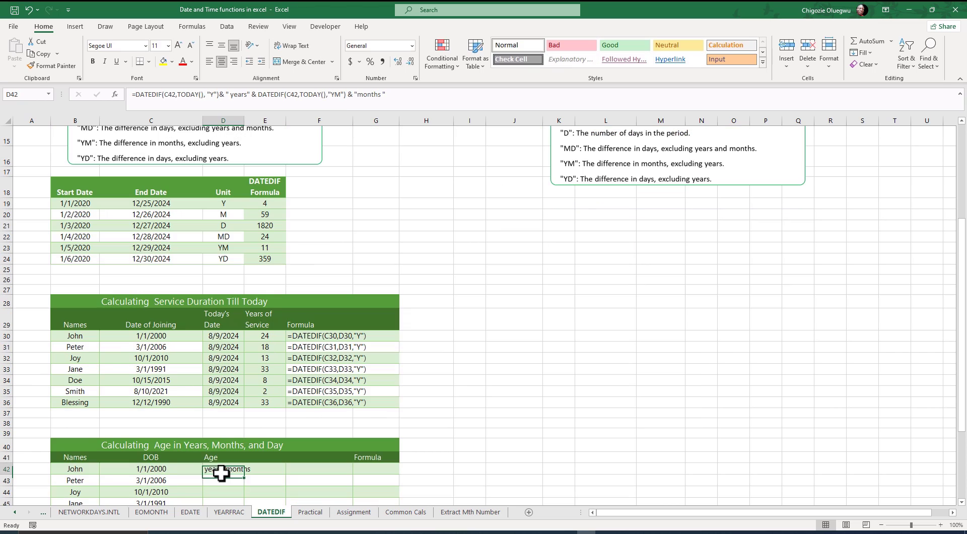
Step: Correct the separators in the D42 formula by changing its text parts to " years, " and " months "
click(213, 72)
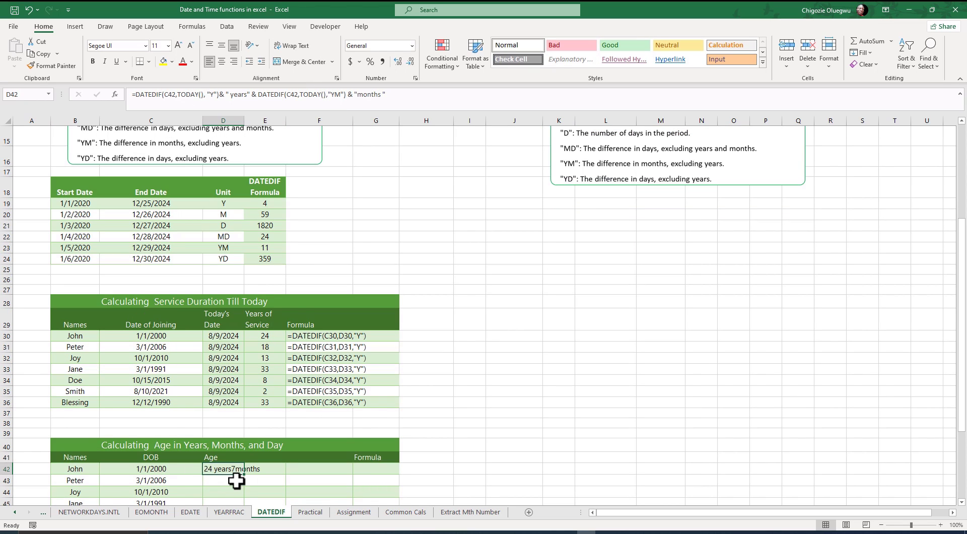
click(236, 475)
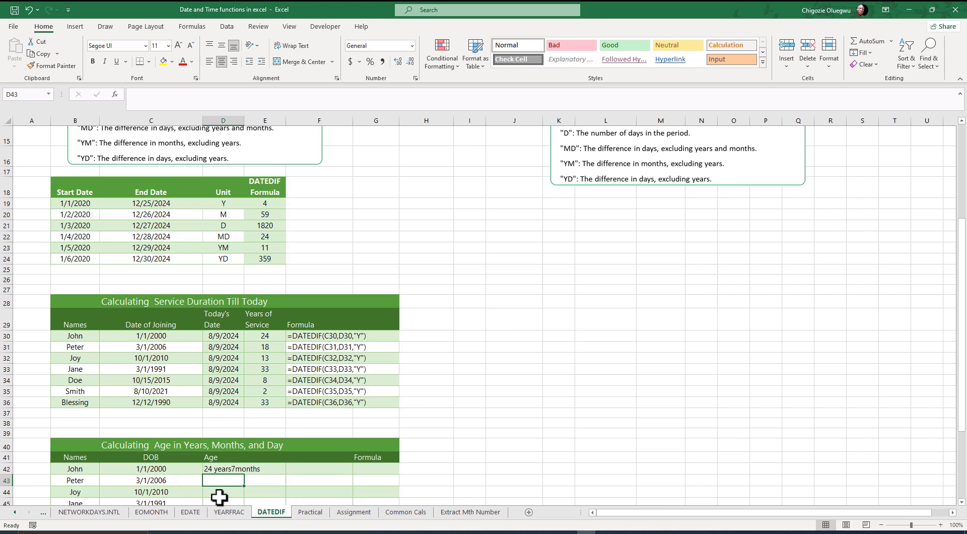
click(225, 471)
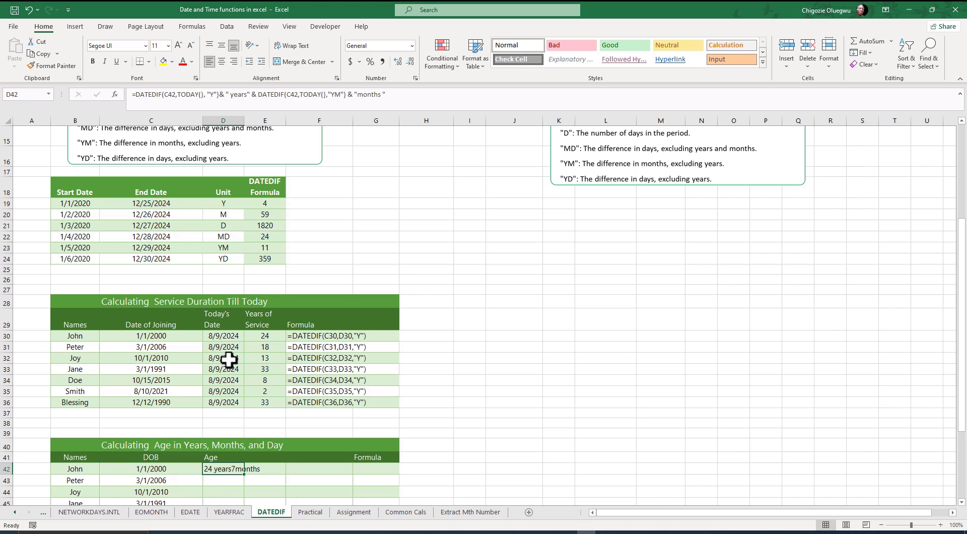
click(250, 94)
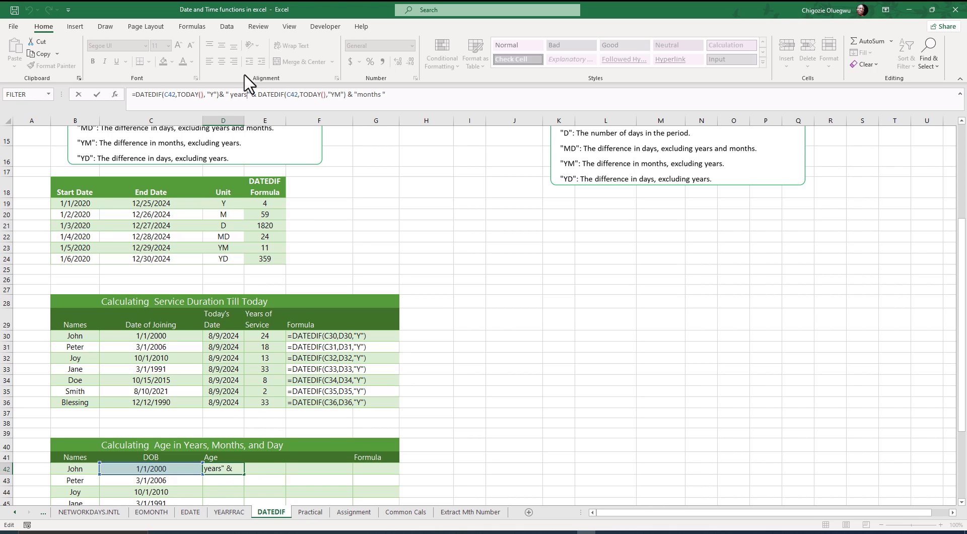
text(,)
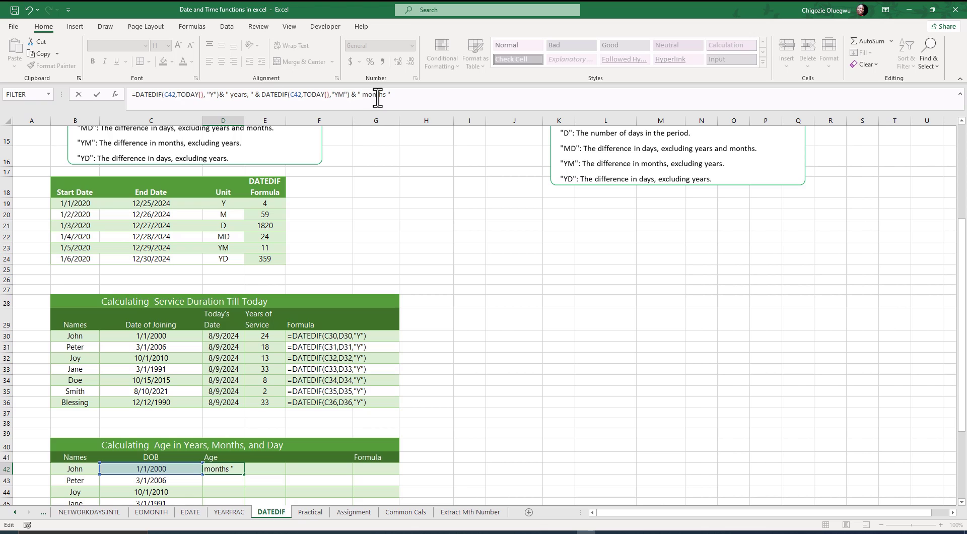
key(Return)
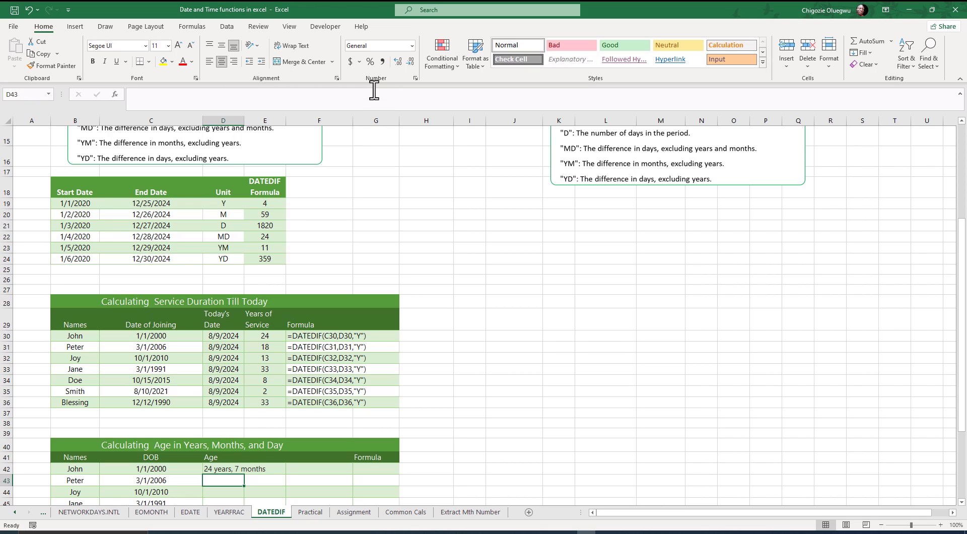
click(255, 472)
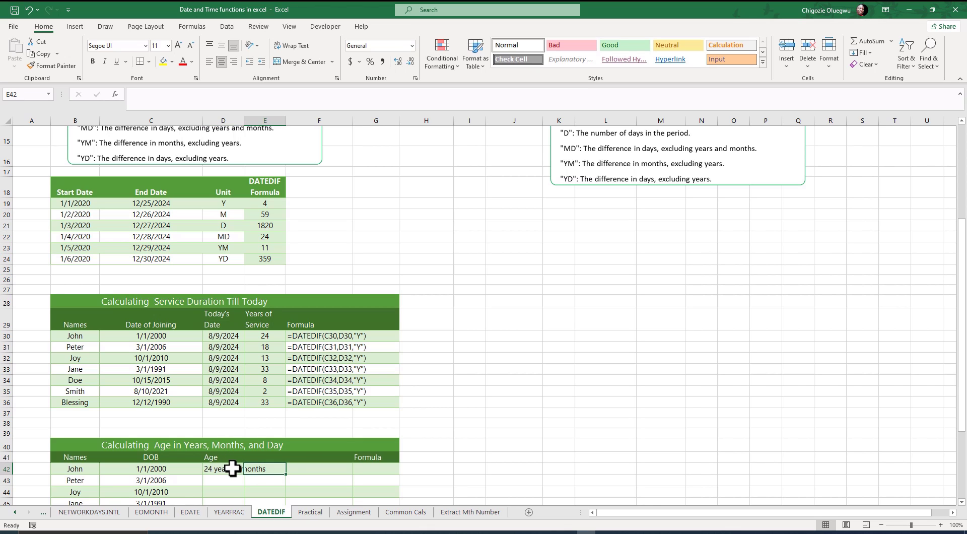
Step: Extend the D42 age formula with & and a third DATEDIF that runs from C42 to TODAY()
click(233, 469)
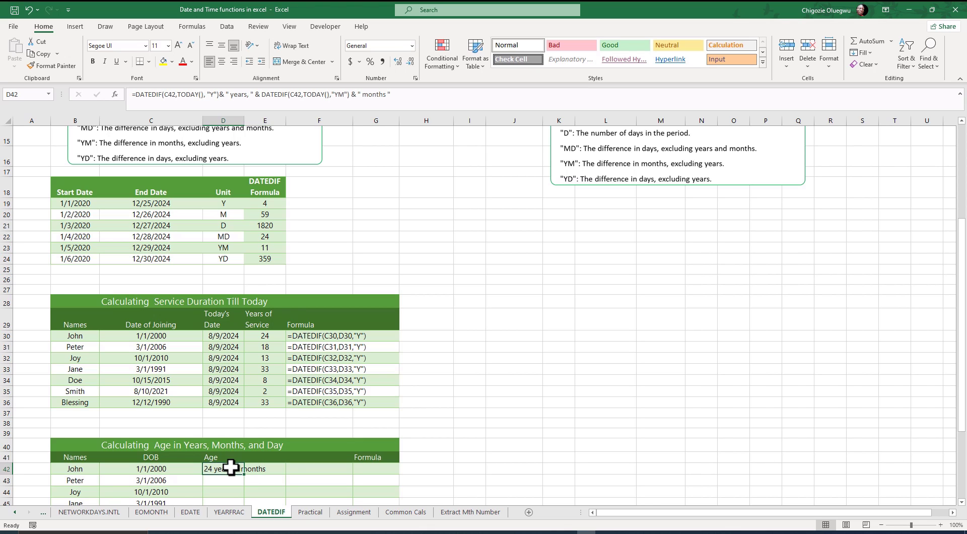
key(F2)
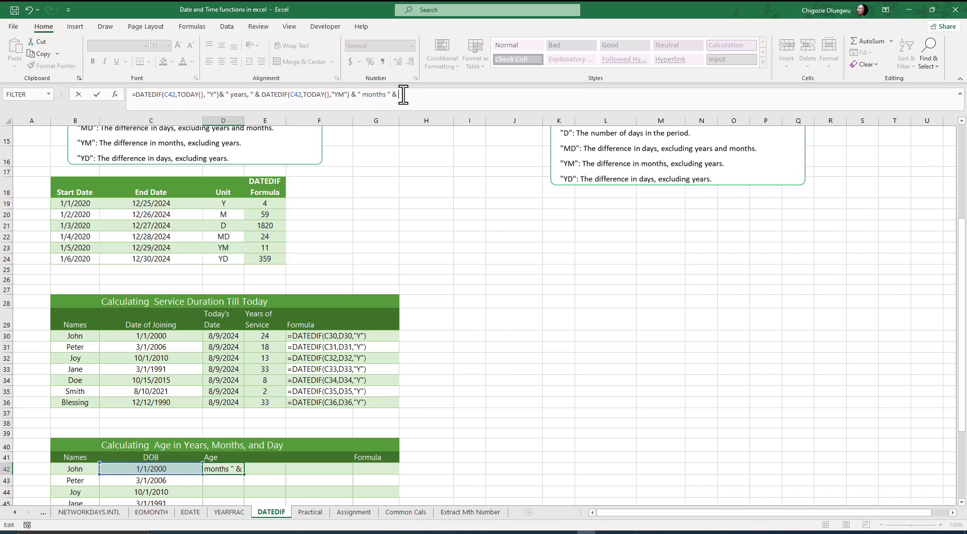
text(DATEDIF()
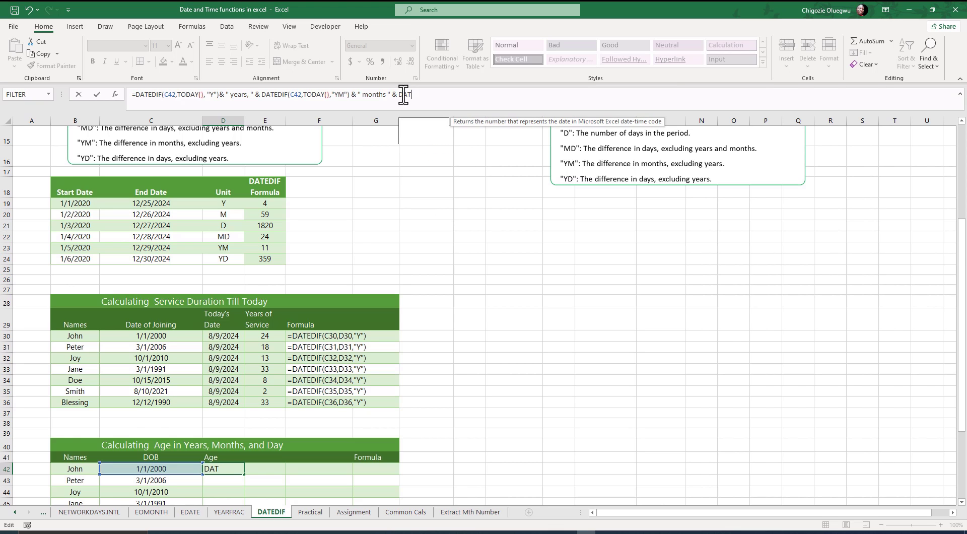
scroll(140, 406, down, 2)
click(137, 375)
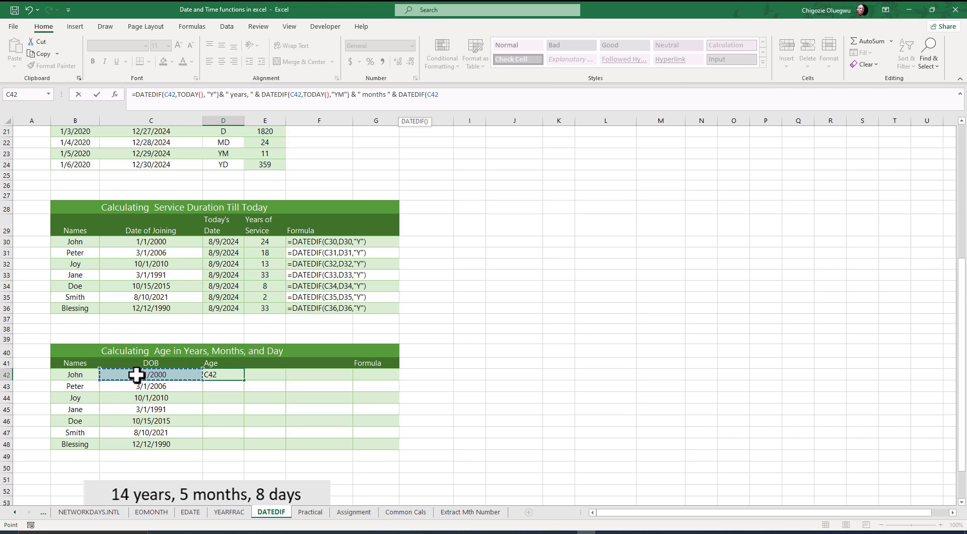
text(,)
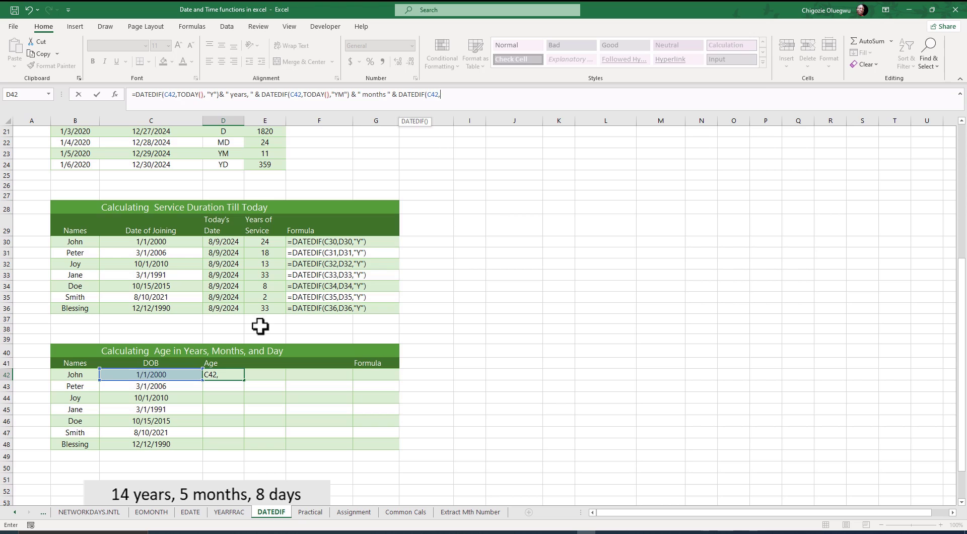
text(TODAY(),)
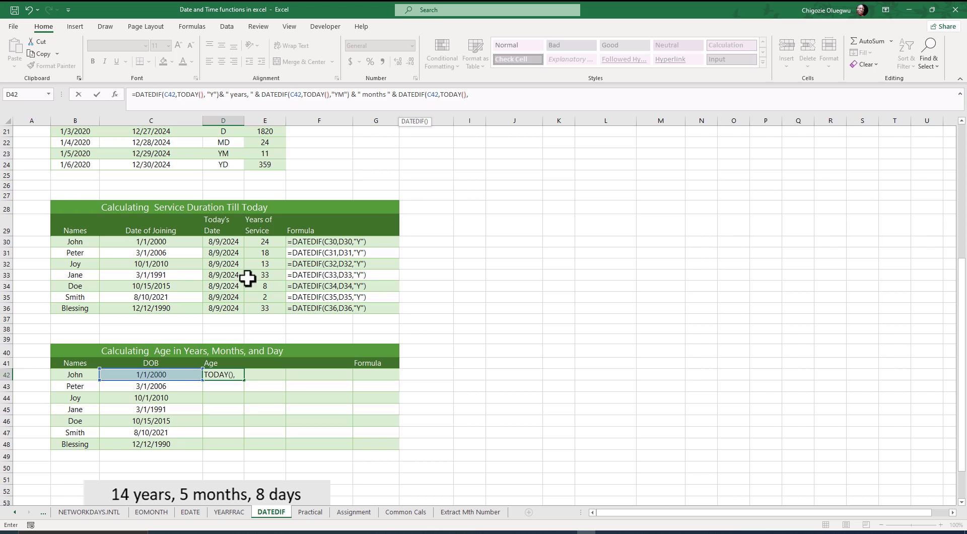
Step: Check the unit list, complete the third DATEDIF in D42 with "MD", and append & "days old"
scroll(338, 272, up, 1)
scroll(338, 273, up, 4)
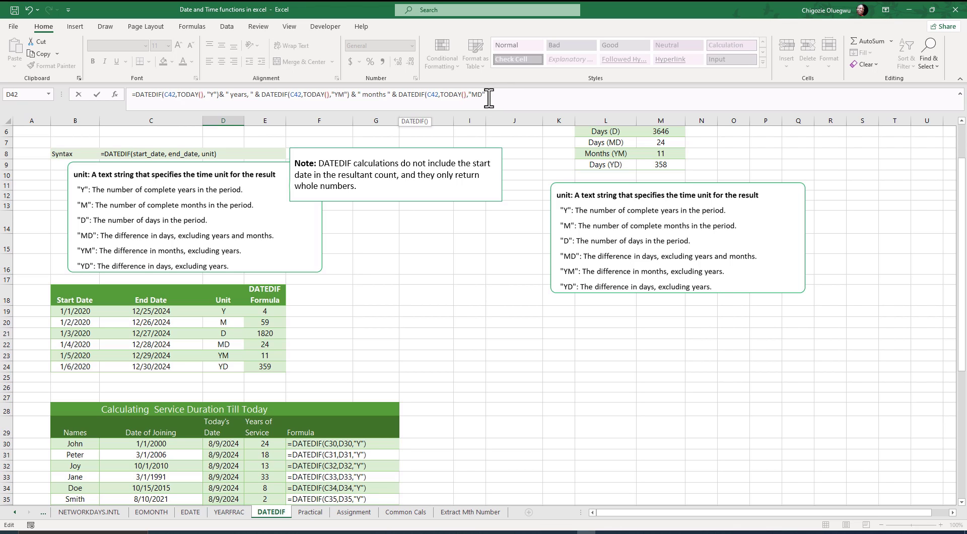
text())
scroll(489, 98, down, 3)
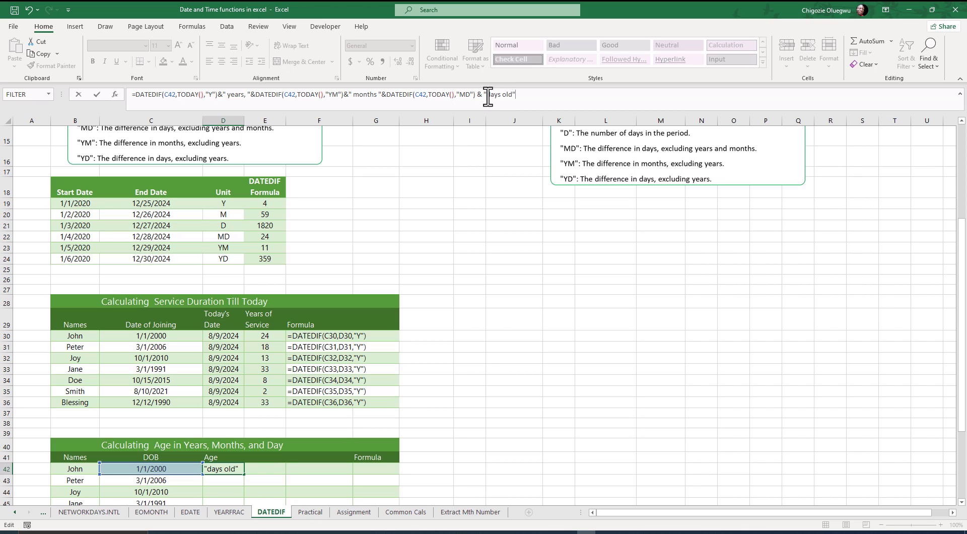
key(Return)
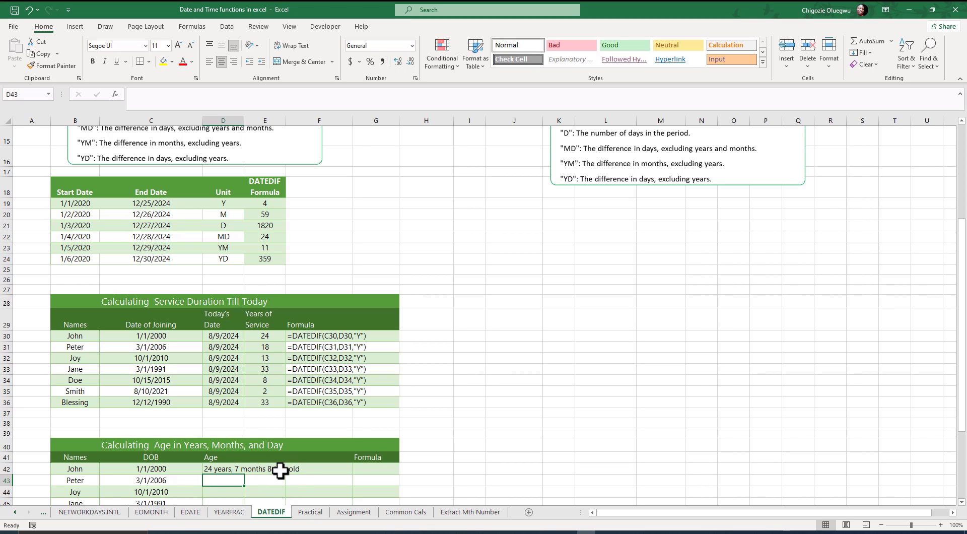
Step: Insert a leading space in the last text part of the D42 formula so it reads " days old"
click(225, 469)
click(490, 95)
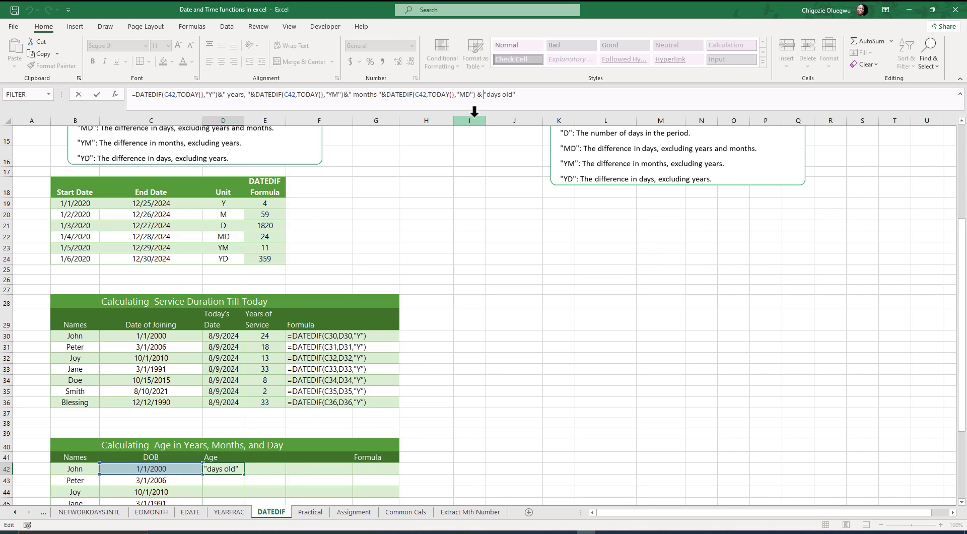
key(BackSpace)
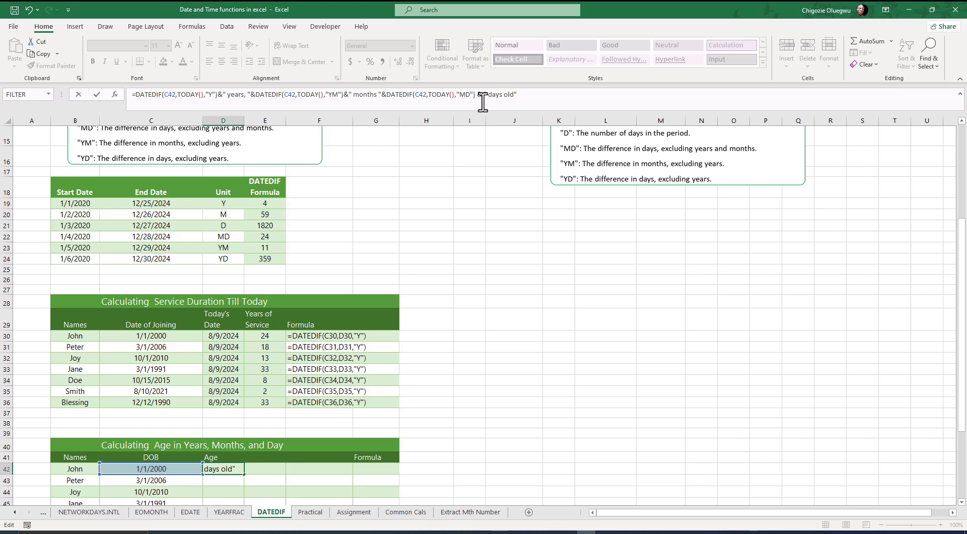
text(")
key(Return)
Step: Review the combined age in D42 and fill its formula down through D48
scroll(204, 463, down, 4)
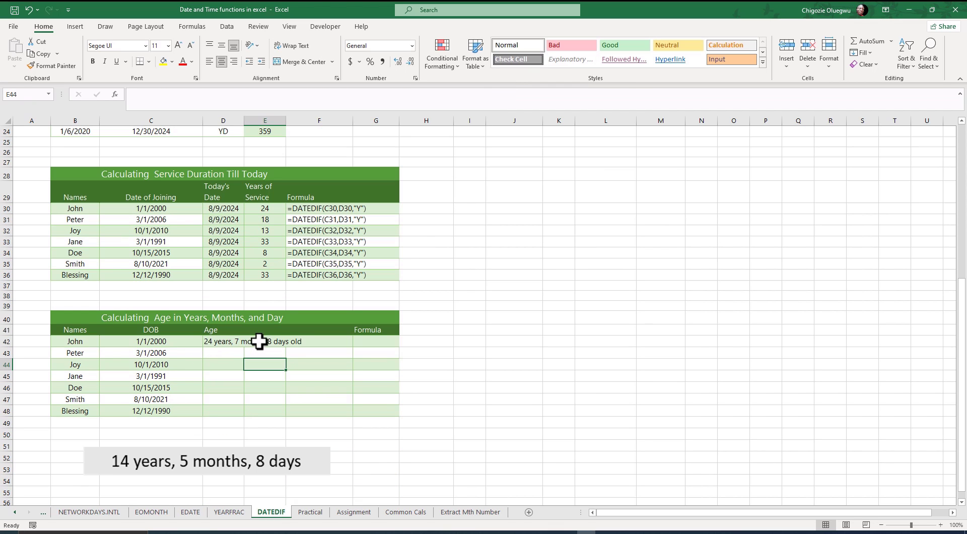
click(206, 341)
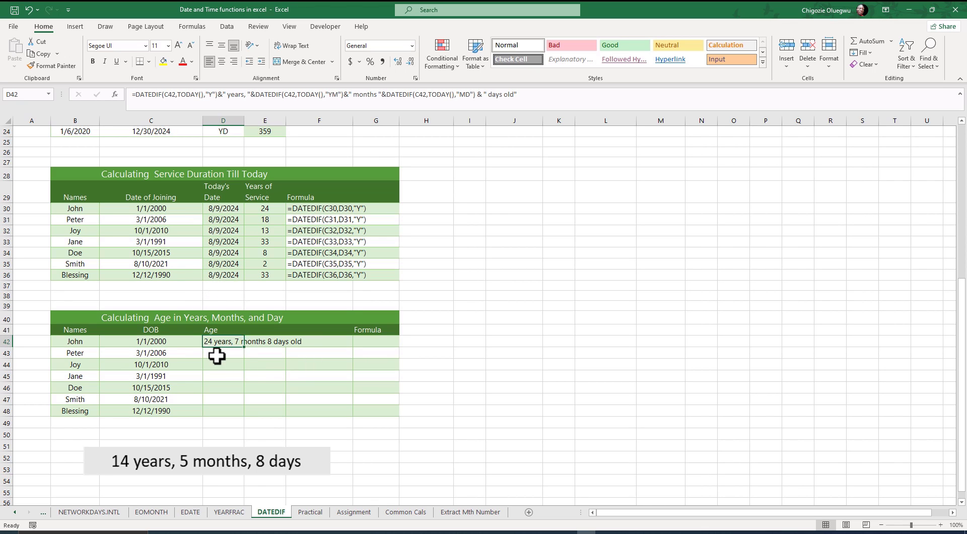
click(212, 338)
click(216, 345)
click(271, 340)
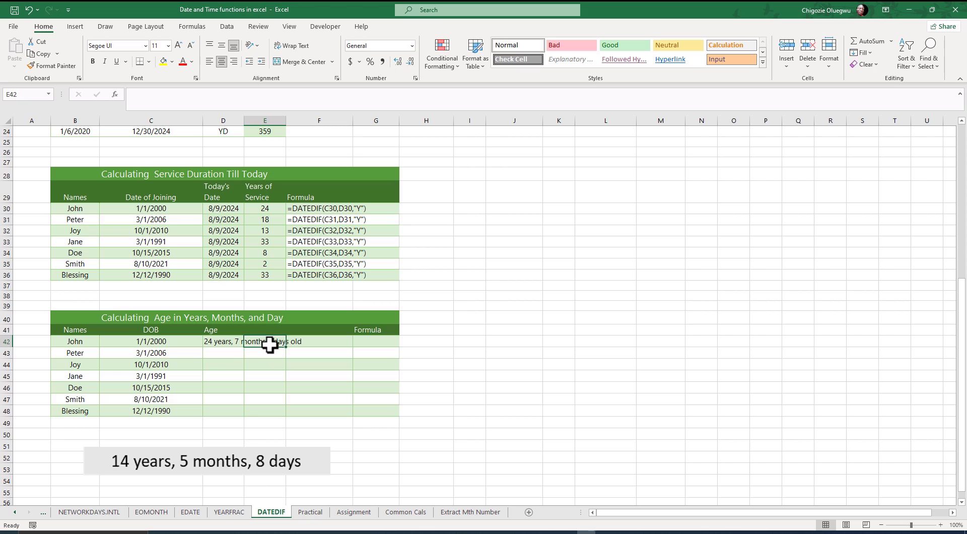
click(224, 342)
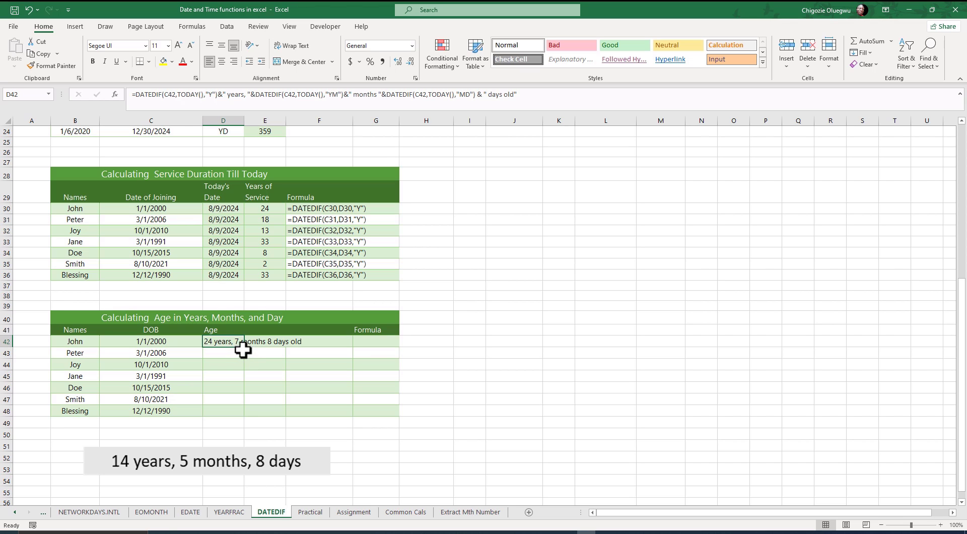
drag(244, 347, 225, 418)
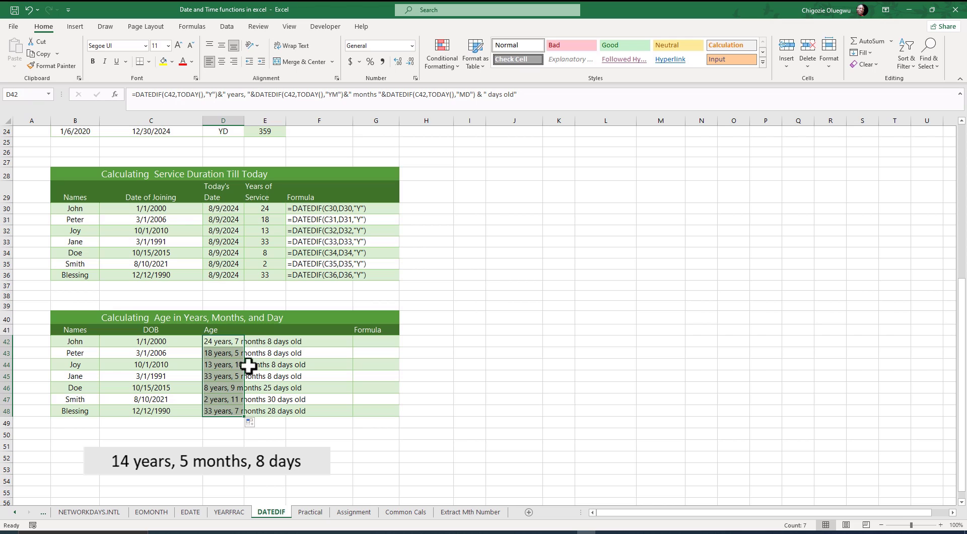
Step: Examine the filled age results in the lower rows of the age table against their dates of birth
click(219, 412)
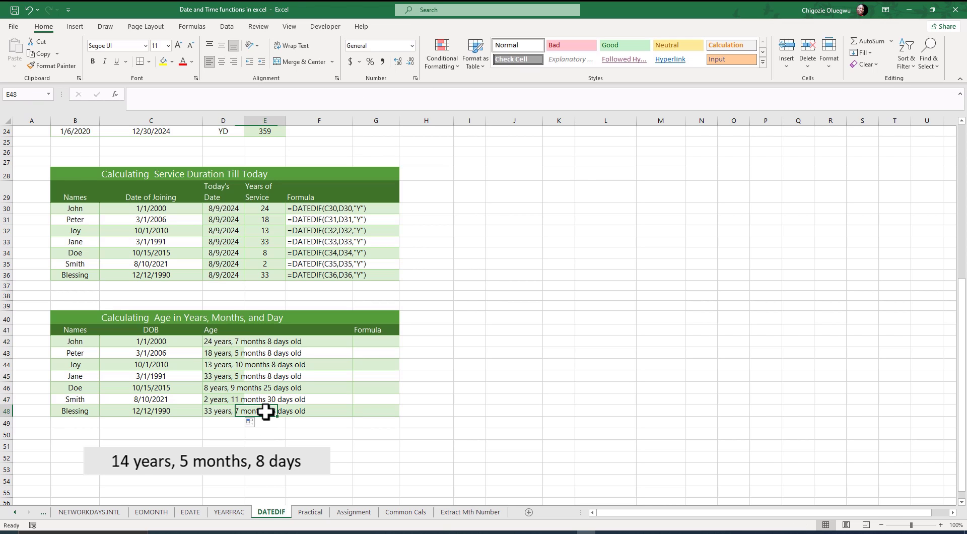
click(213, 376)
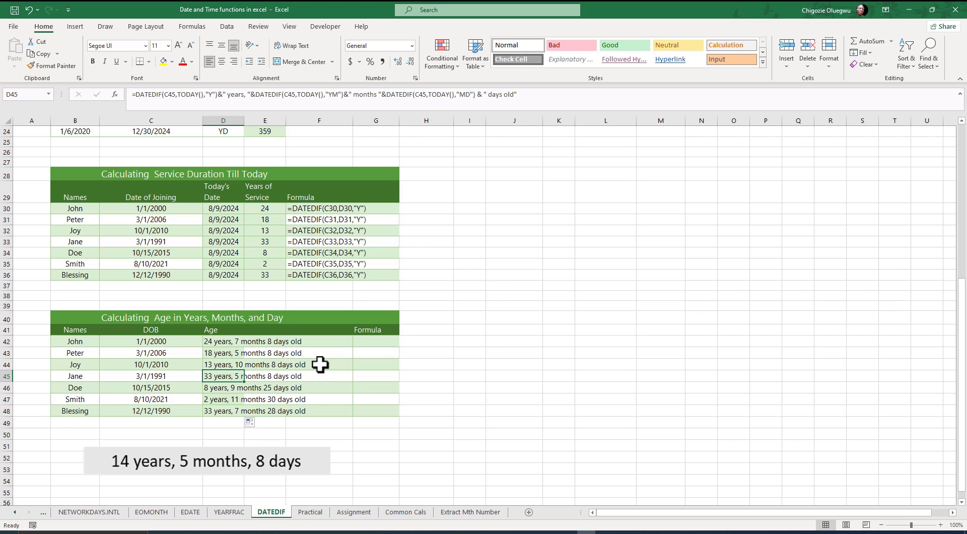
drag(68, 399, 161, 398)
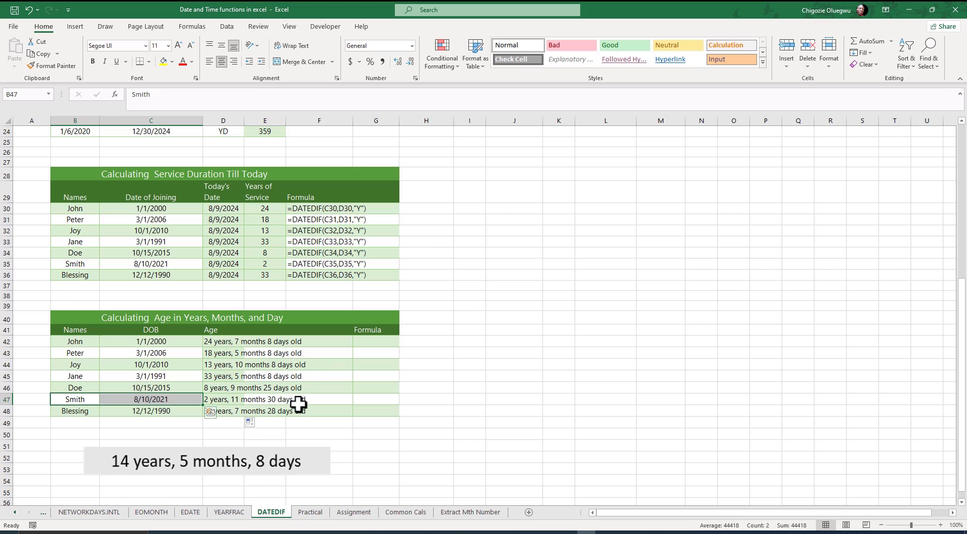
click(225, 433)
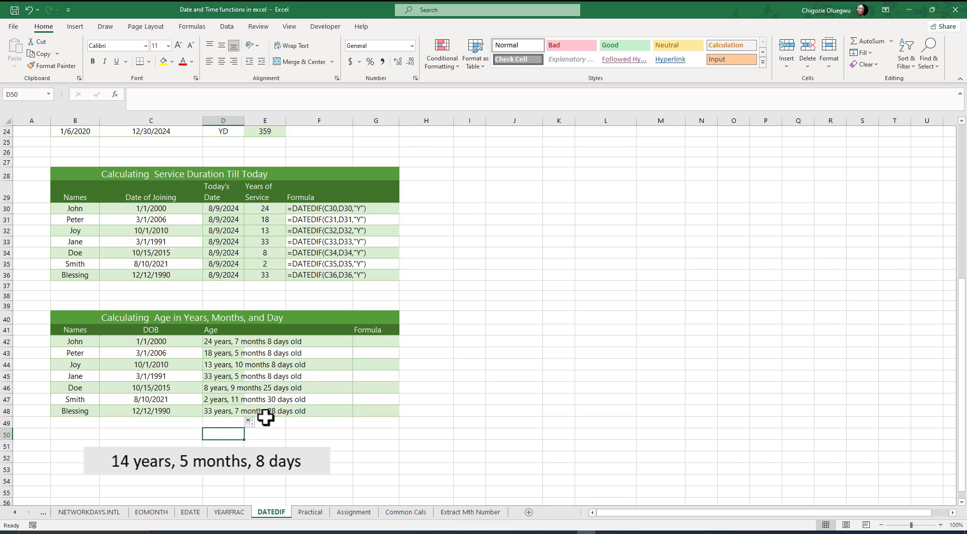
key(Up)
key(Up)
key(Up)
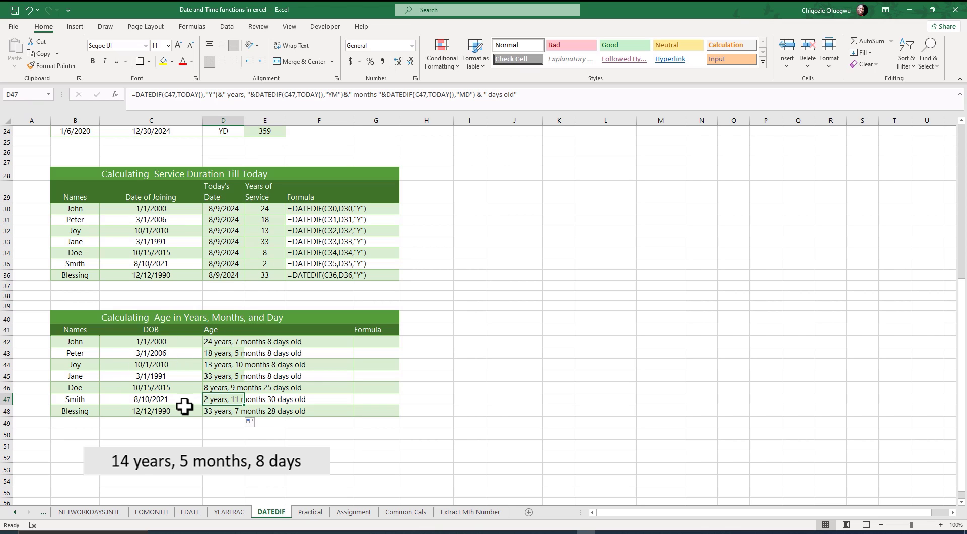
Step: Enter =FORMULATEXT(D42) in G42 to show the age formula as text
click(373, 341)
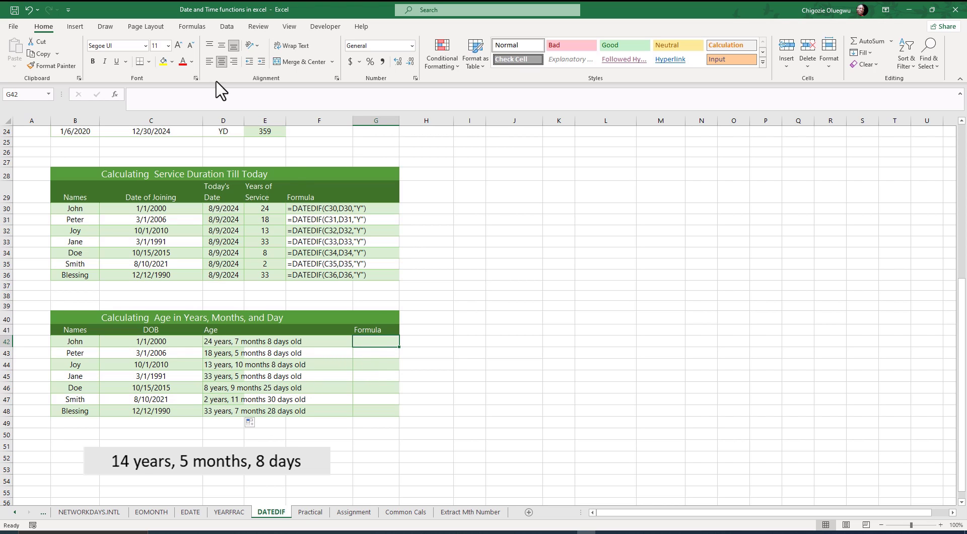
click(164, 98)
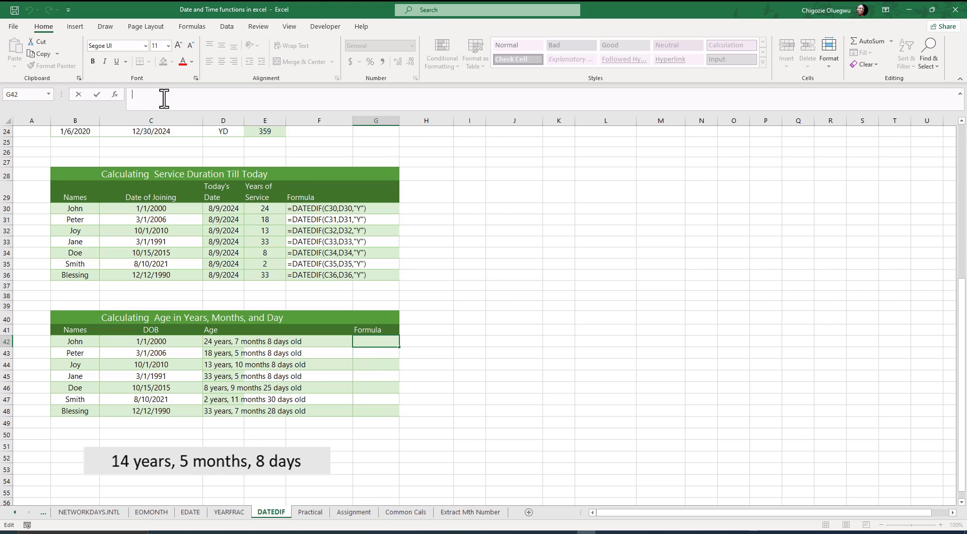
text(=FORMULATEXT()
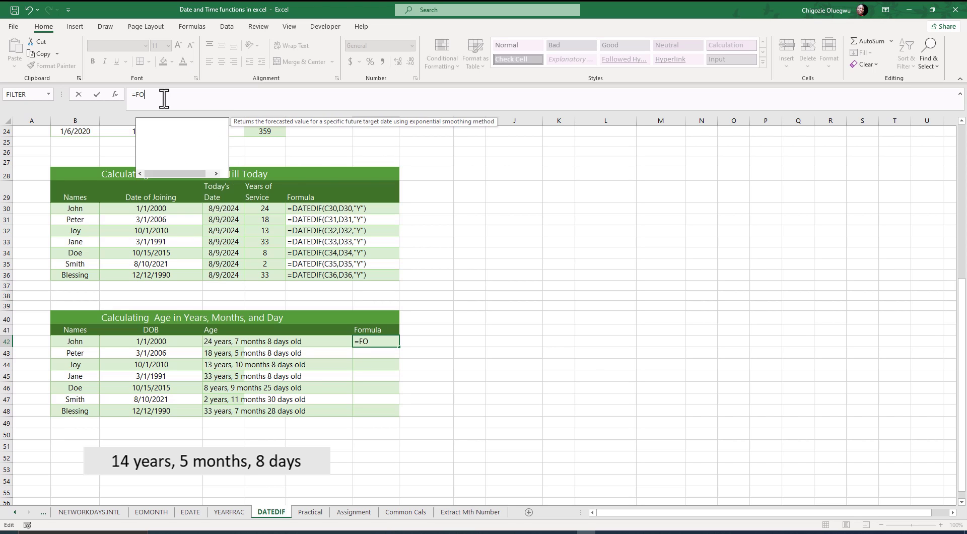
click(218, 342)
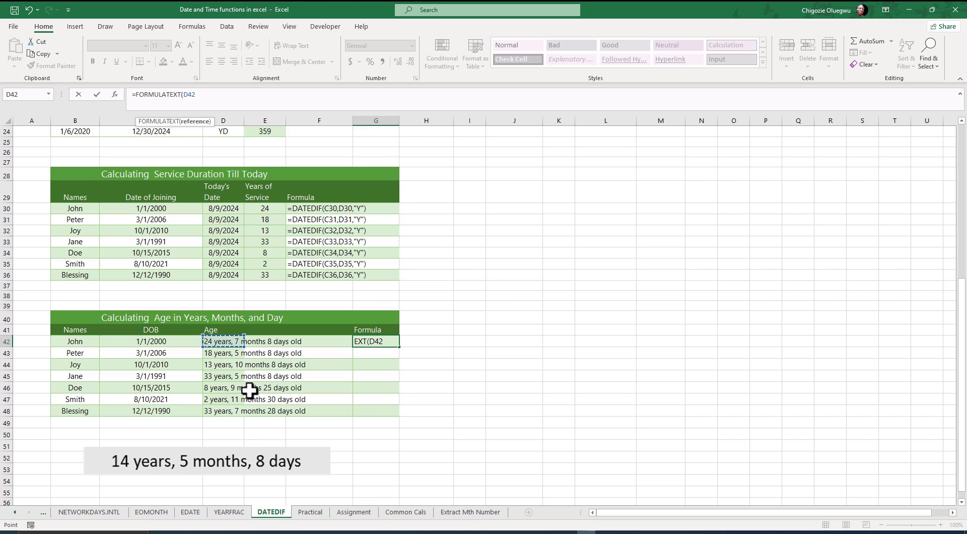
text())
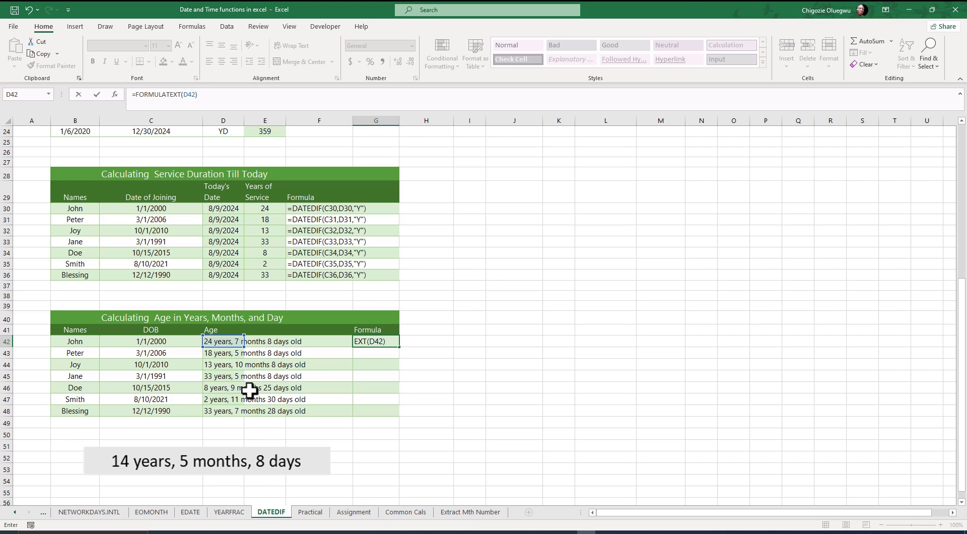
key(Return)
click(684, 377)
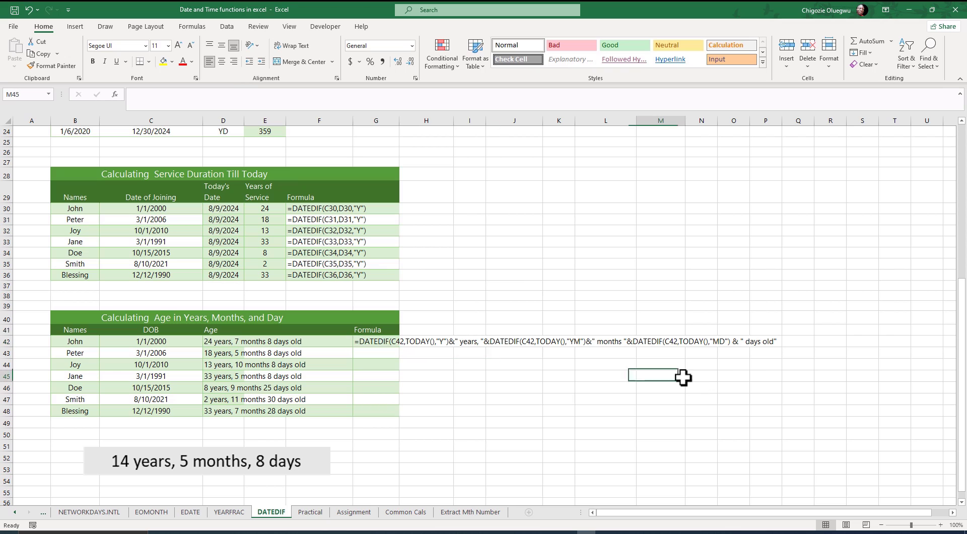
Step: Copy the formatting of the Syntax cell B8 onto the formula text area from G42 across to column P
click(374, 341)
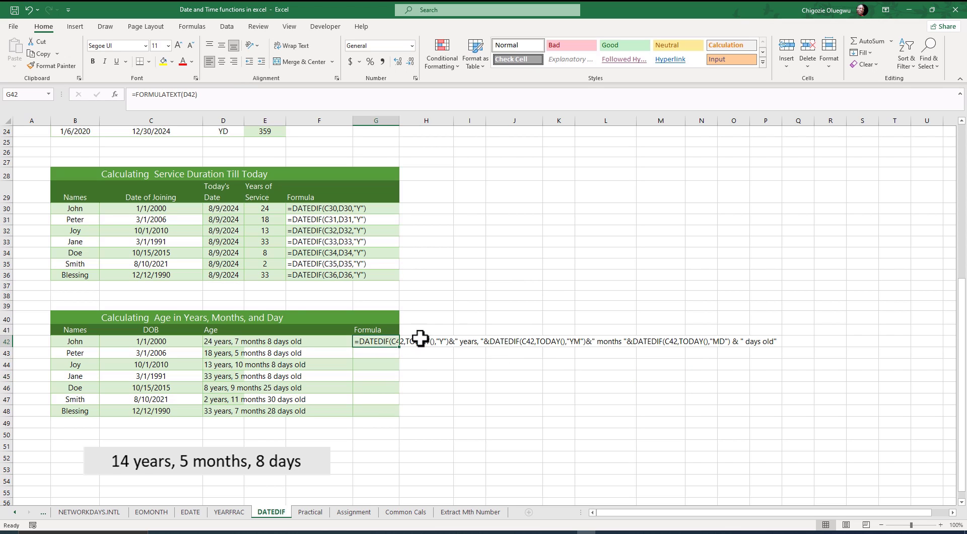
drag(384, 342, 780, 340)
click(554, 399)
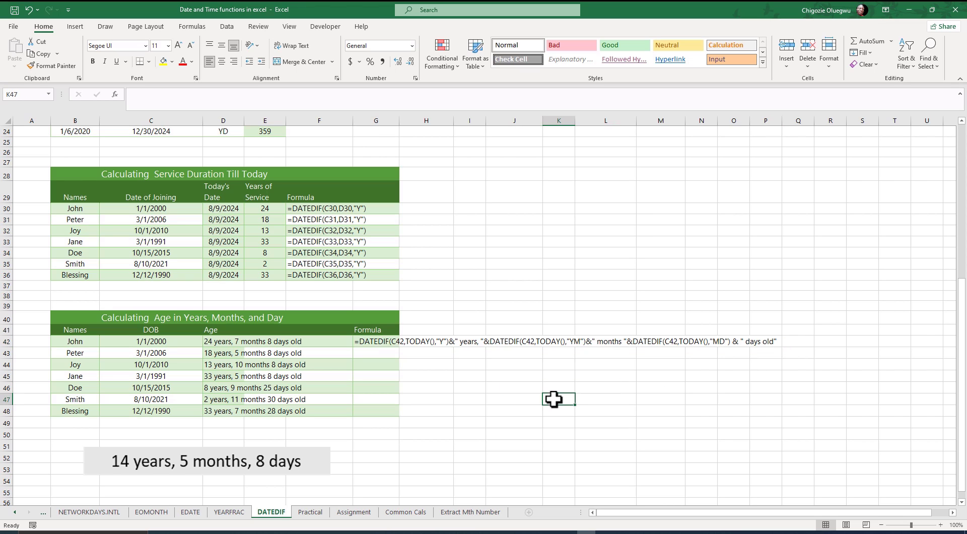
click(373, 340)
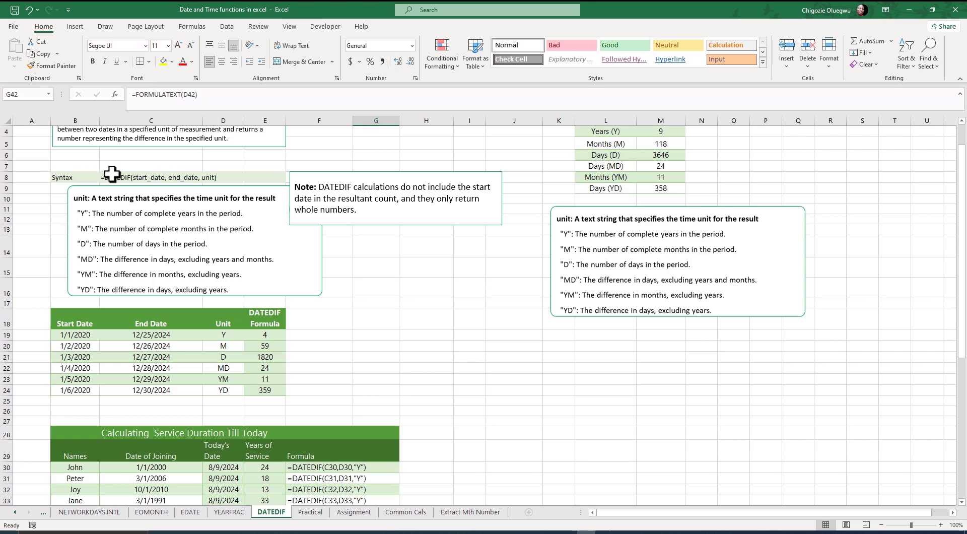
click(57, 177)
click(53, 65)
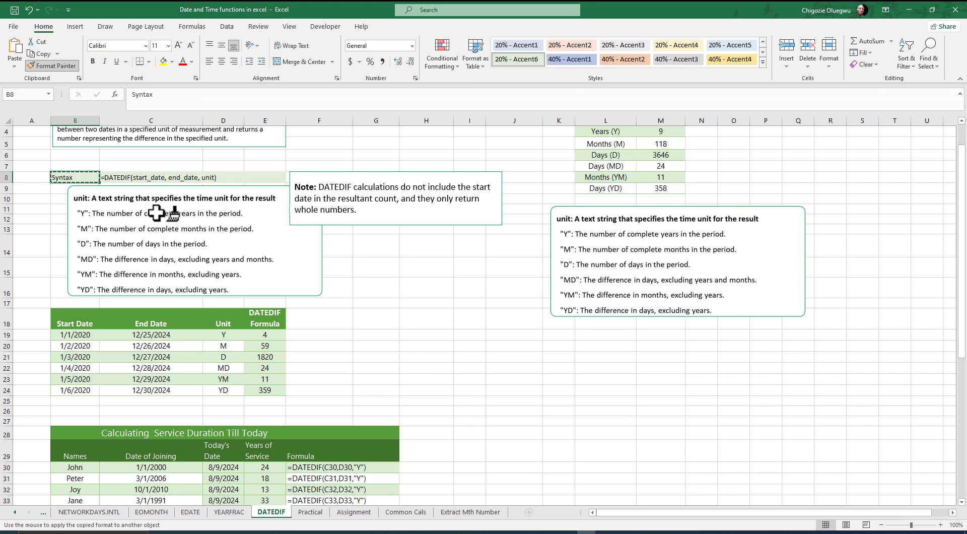
scroll(298, 373, down, 5)
scroll(363, 443, down, 3)
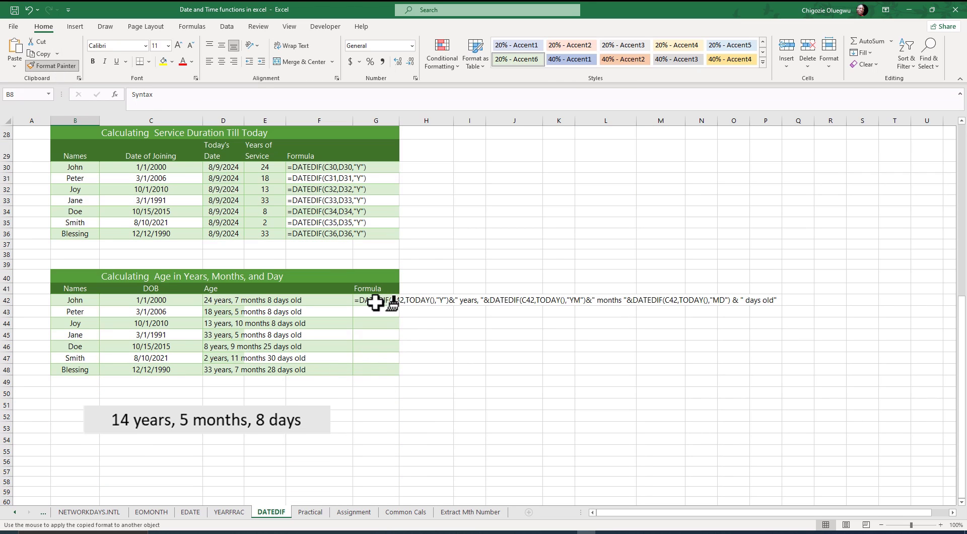
mouse_move(377, 301)
mouse_down()
mouse_move(568, 291)
mouse_move(771, 301)
mouse_up()
click(496, 348)
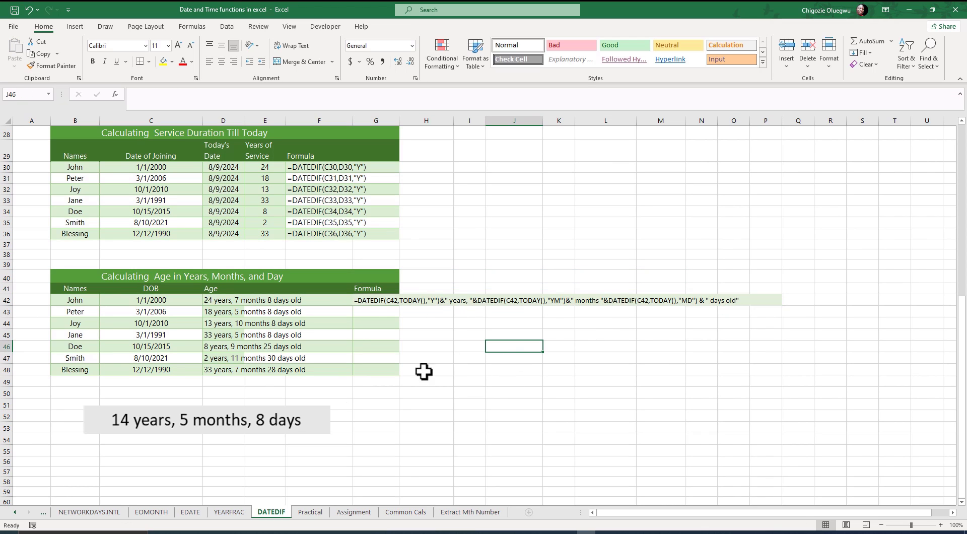
Step: Fill the FORMULATEXT formula from G42 down through G48
click(378, 304)
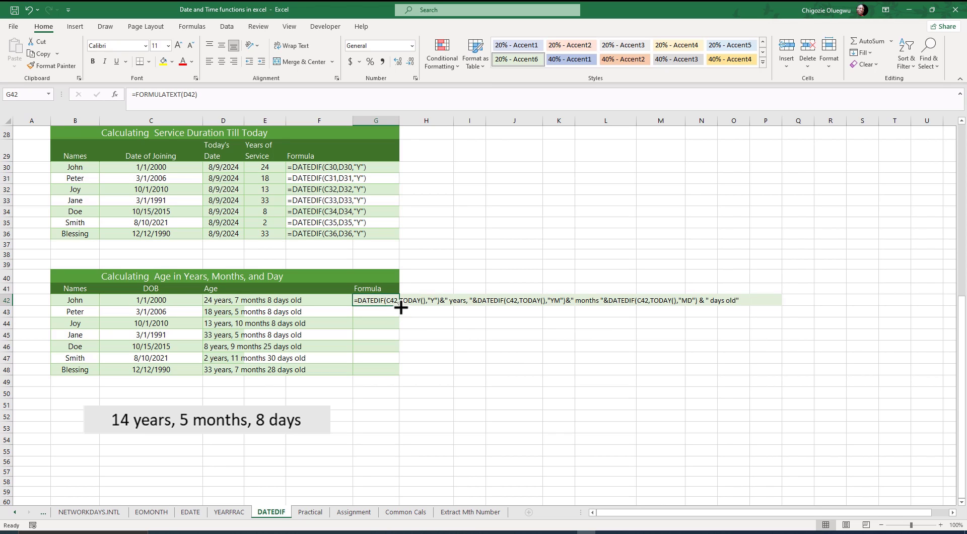
drag(402, 308, 384, 373)
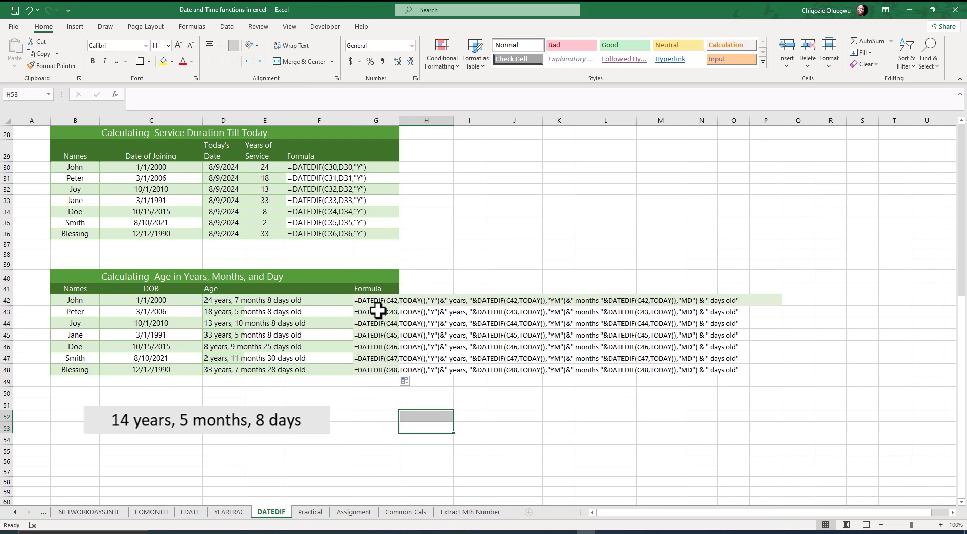
Step: Copy the formatting of G43 onto the remaining formula text rows, covering G43 to P48
click(377, 311)
click(52, 66)
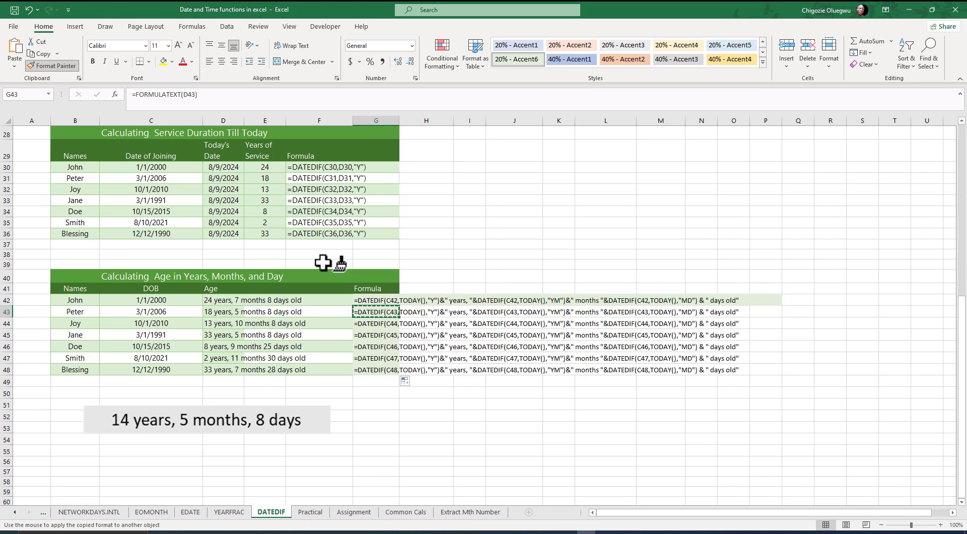
drag(378, 312, 751, 372)
click(503, 402)
Step: Examine the age formula texts in rows 42 to 48, and review the earlier DATEDIF tables and unit notes above them
click(396, 336)
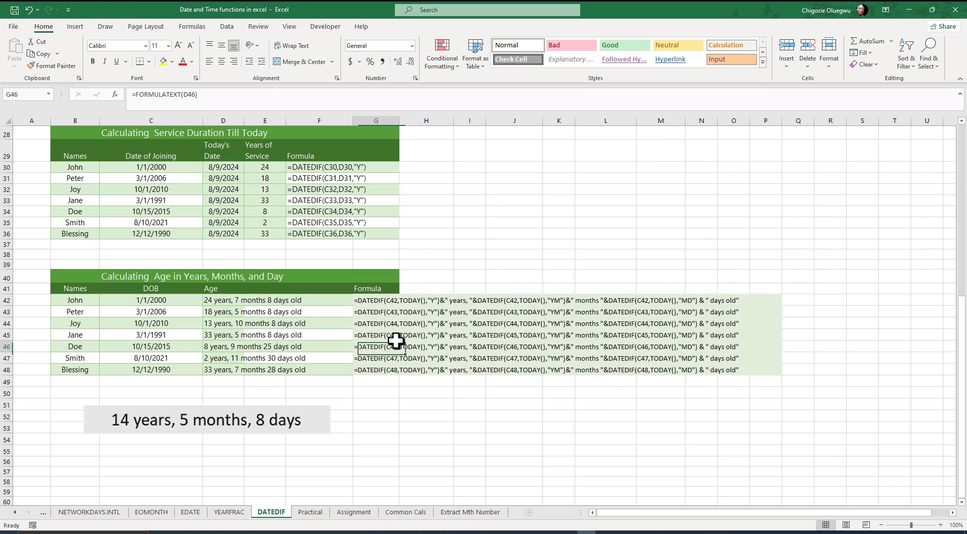
click(396, 347)
drag(376, 300, 693, 371)
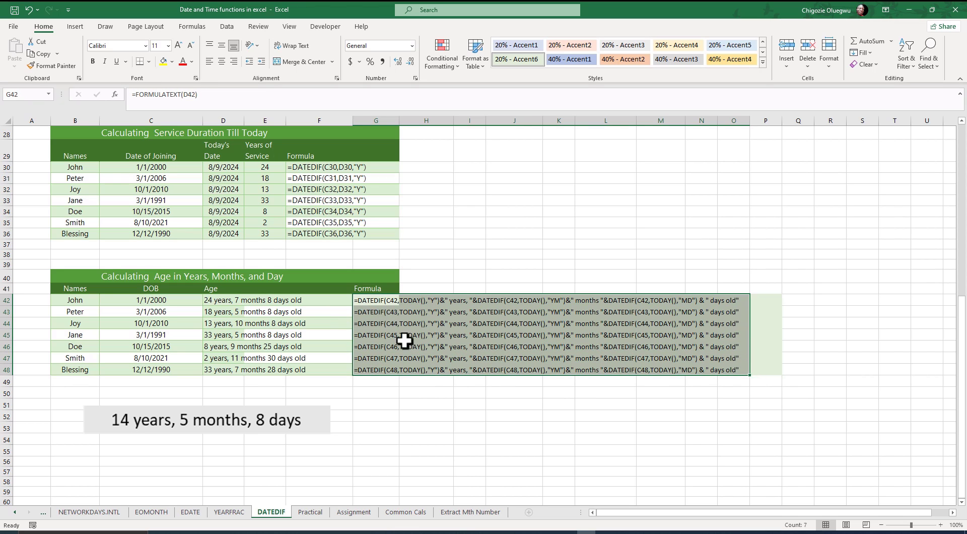
click(429, 383)
scroll(430, 383, up, 2)
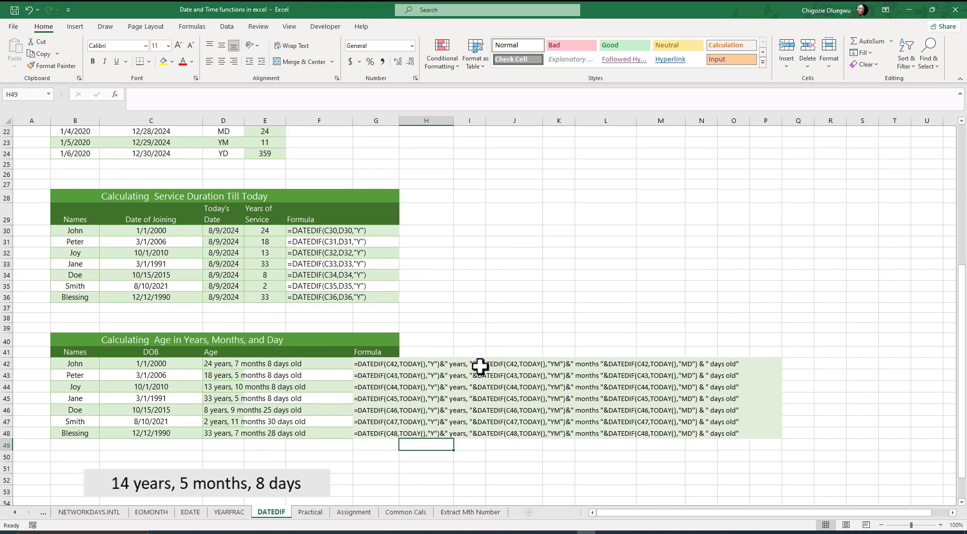
scroll(445, 333, up, 5)
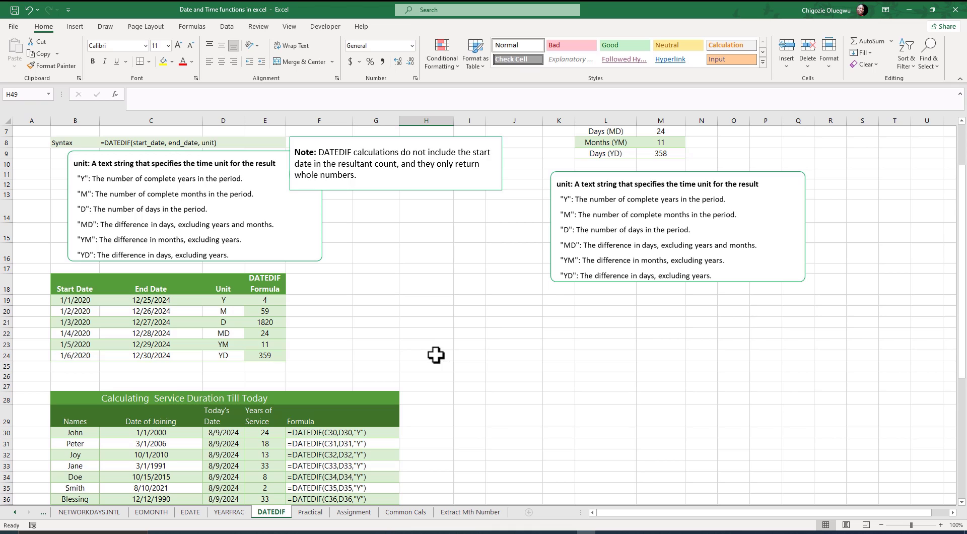
scroll(438, 344, down, 4)
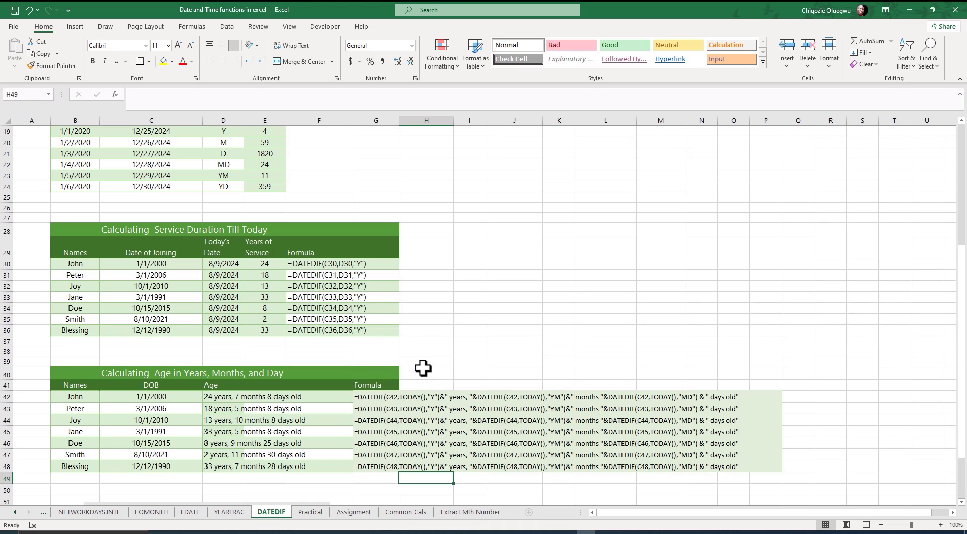